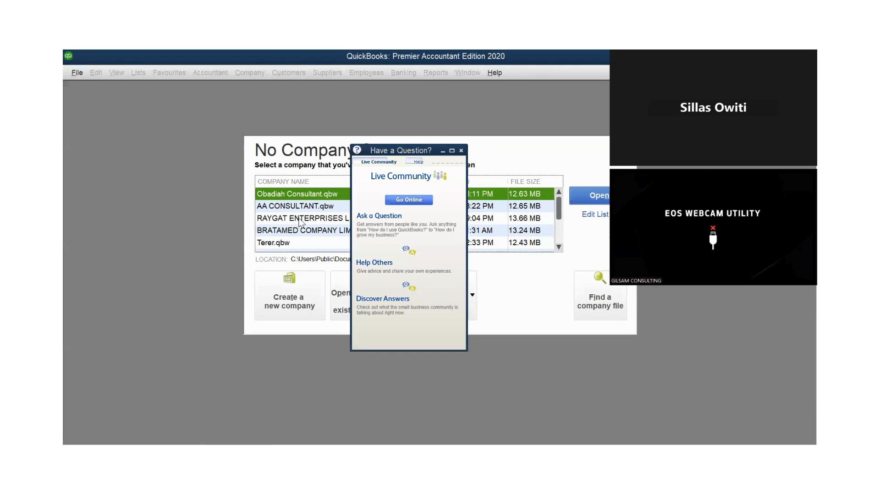
Open the RAYGAT ENTERPRISES LIMITED company file and run a QuickReport on the National Bank account from the chart of accounts.
left_click(296, 220)
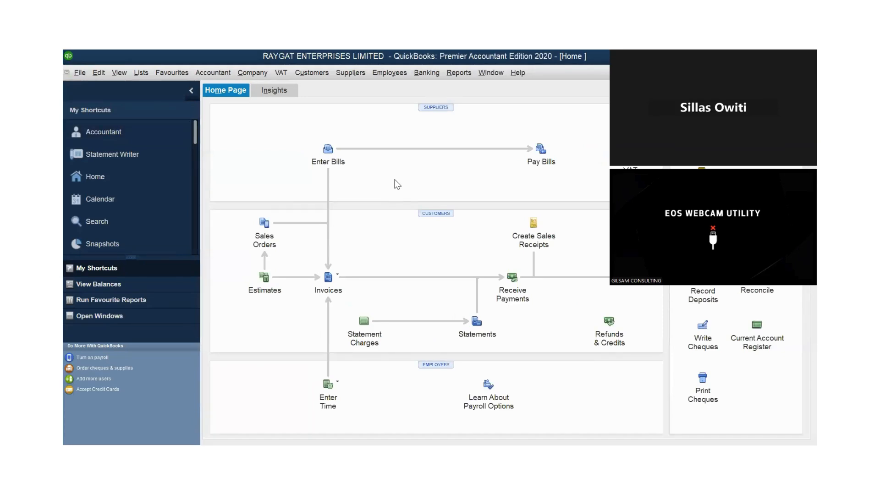
left_click(145, 87)
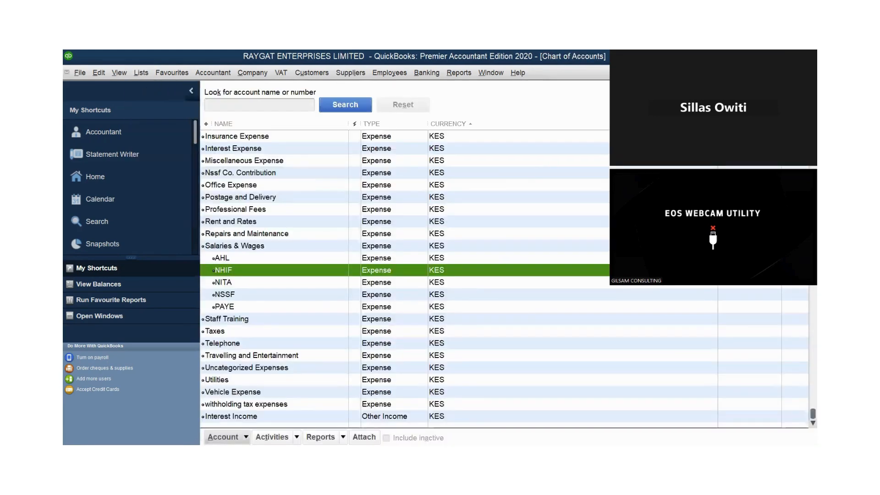
left_click_drag(812, 414, 813, 133)
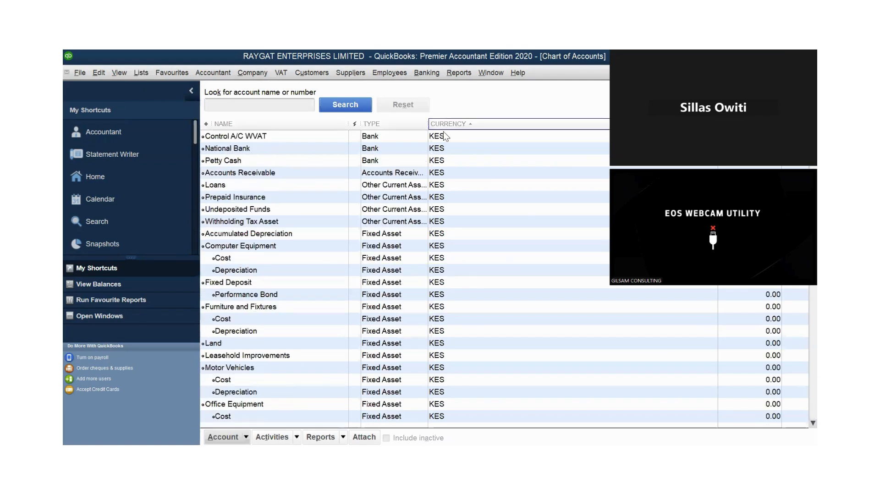
left_click(246, 149)
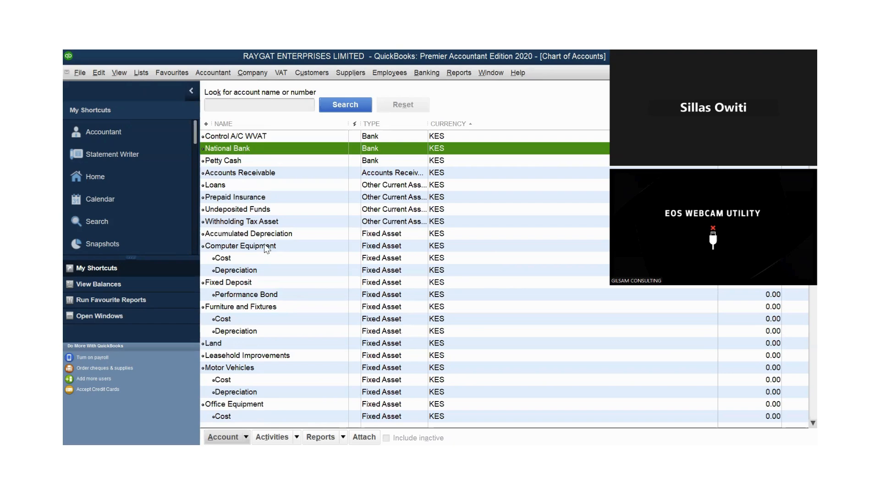
right_click(246, 149)
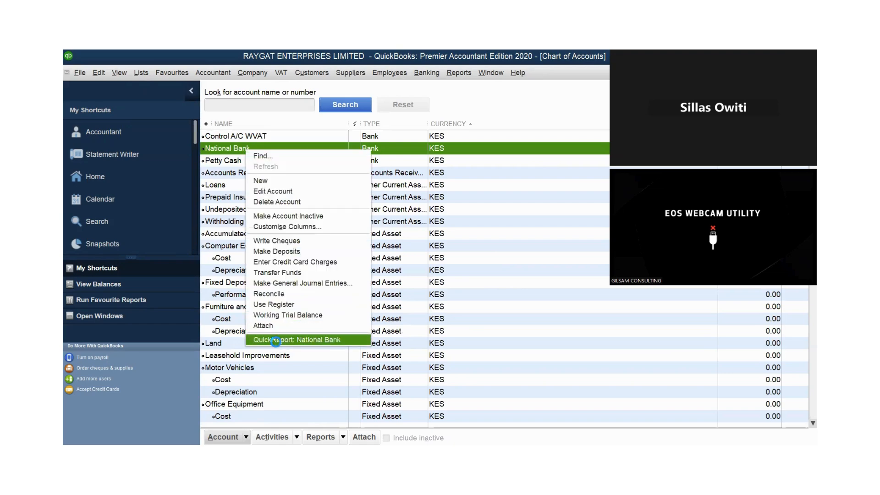
left_click(277, 340)
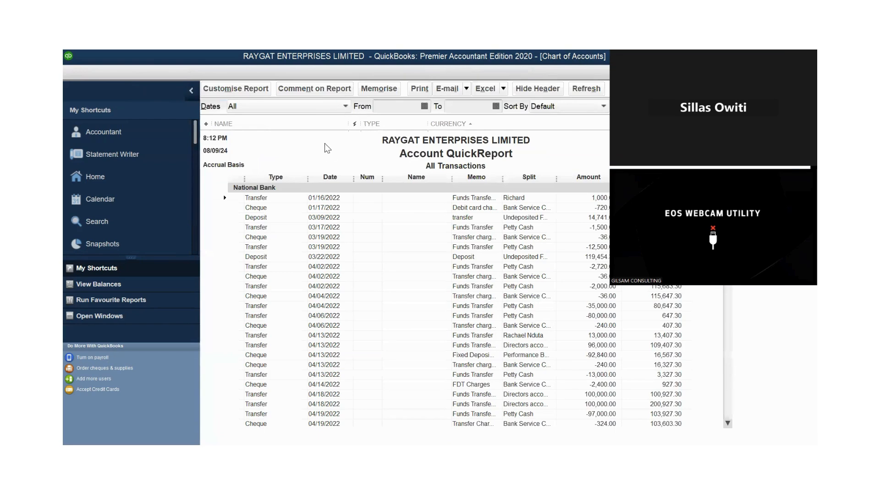
Set the report dates to Last Financial Year and export the report to a new worksheet in a new Excel workbook.
left_click(331, 105)
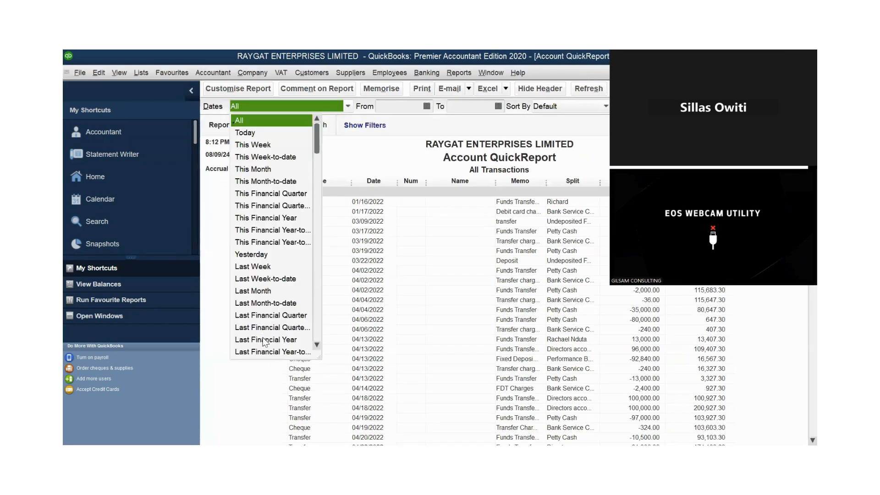
left_click(505, 89)
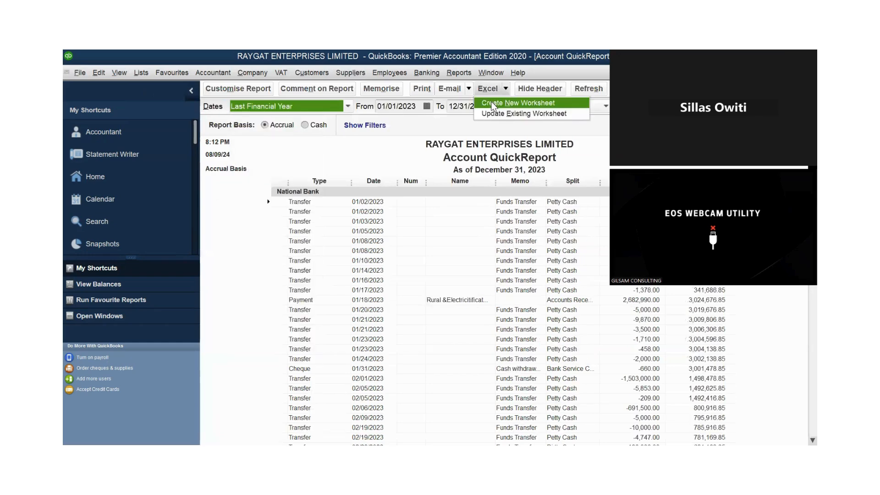
left_click(493, 105)
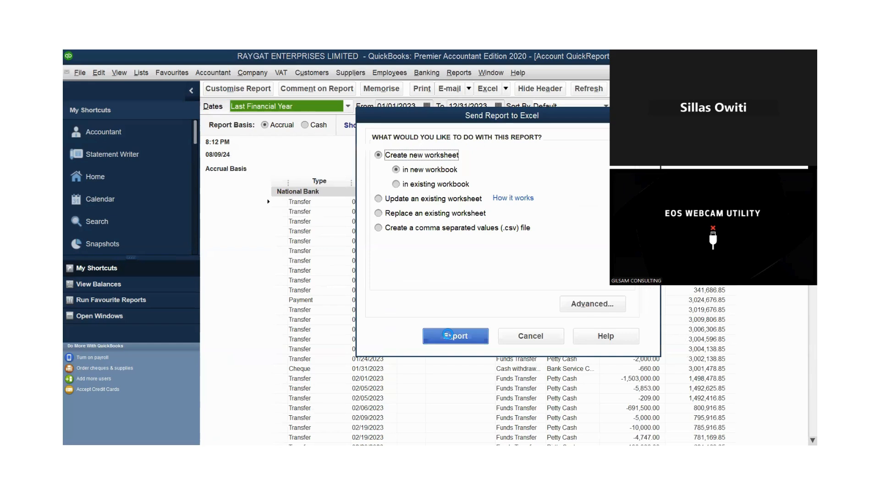
left_click(447, 334)
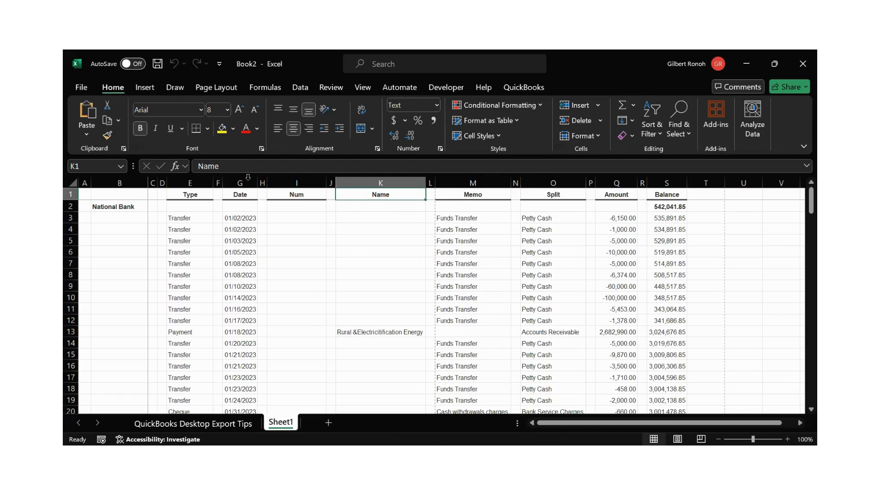
Examine the empty spacer columns F, H, J and L between the fields of the exported report.
left_click(218, 182)
left_click(262, 183)
left_click(331, 183)
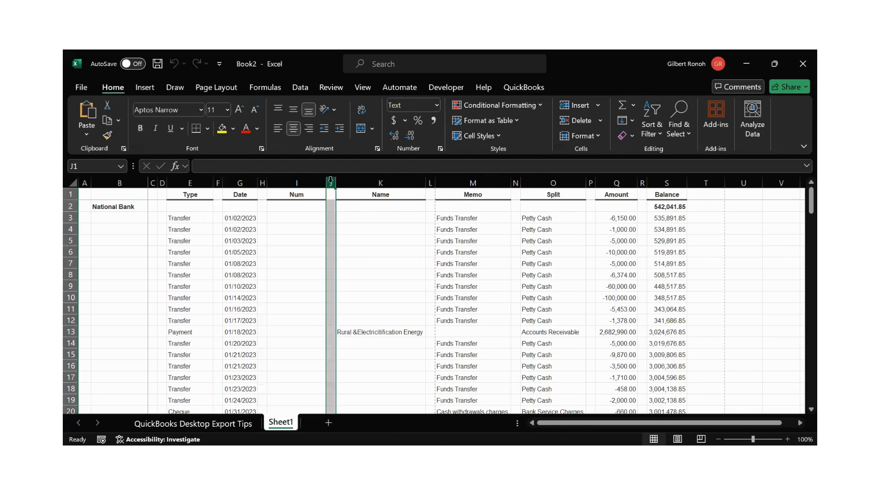
left_click(430, 183)
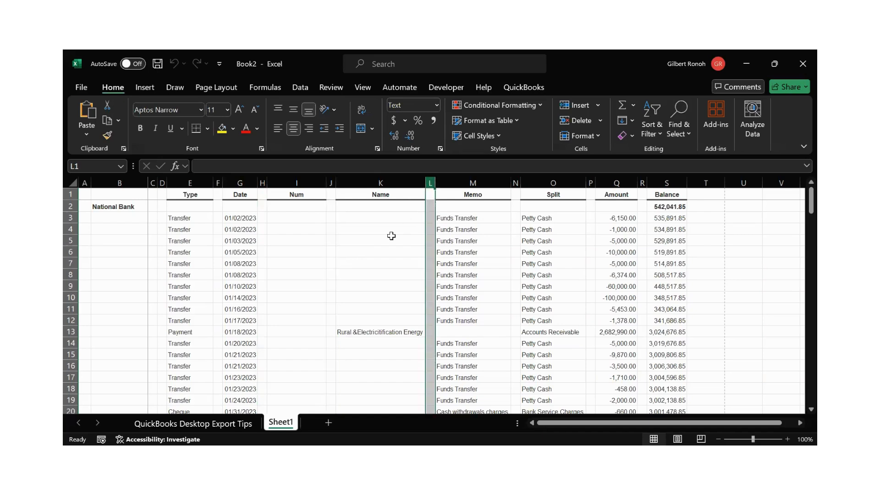
key("ctrl+Home")
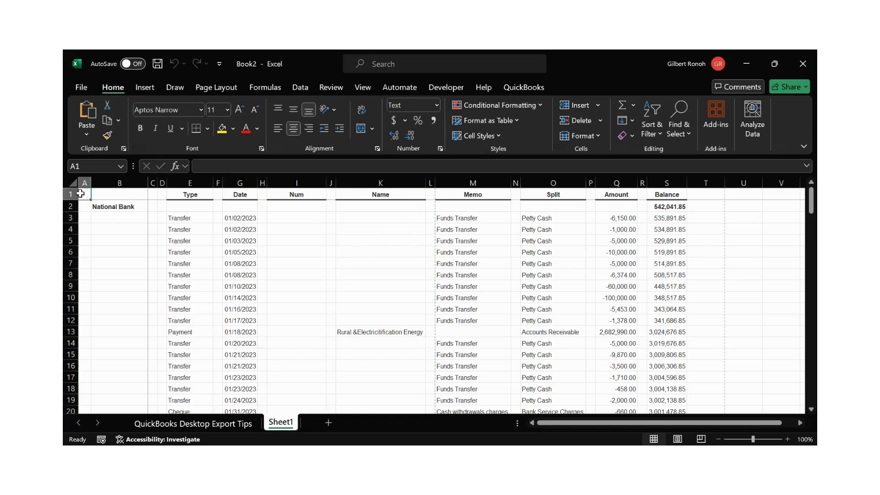
Copy the entire exported report on Sheet1 and paste it into a new worksheet.
left_click(73, 184)
key("ctrl+c")
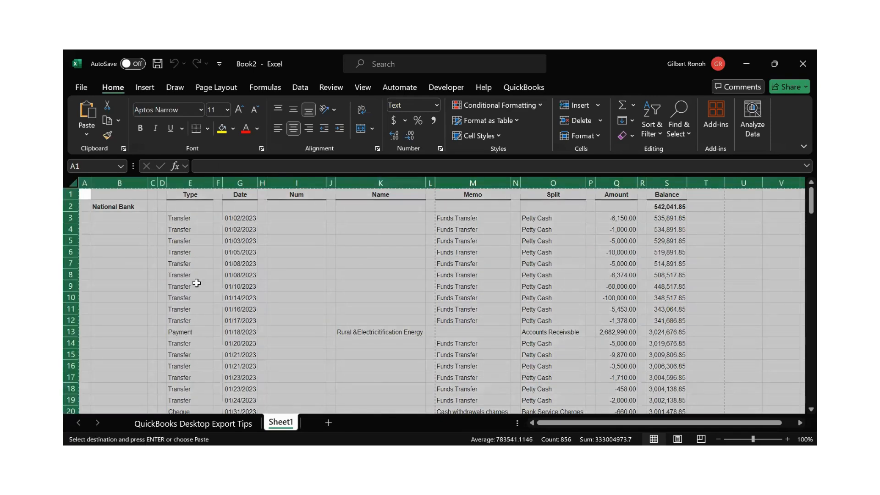
left_click(329, 422)
key("ctrl+v")
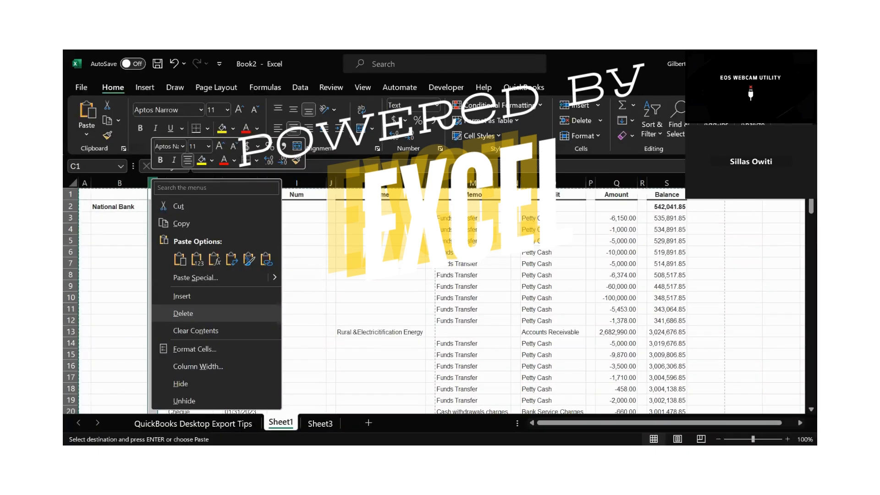
On Sheet1, delete the two blank columns before Type and the blank column between Type and Date one by one.
left_click(183, 313)
right_click(153, 181)
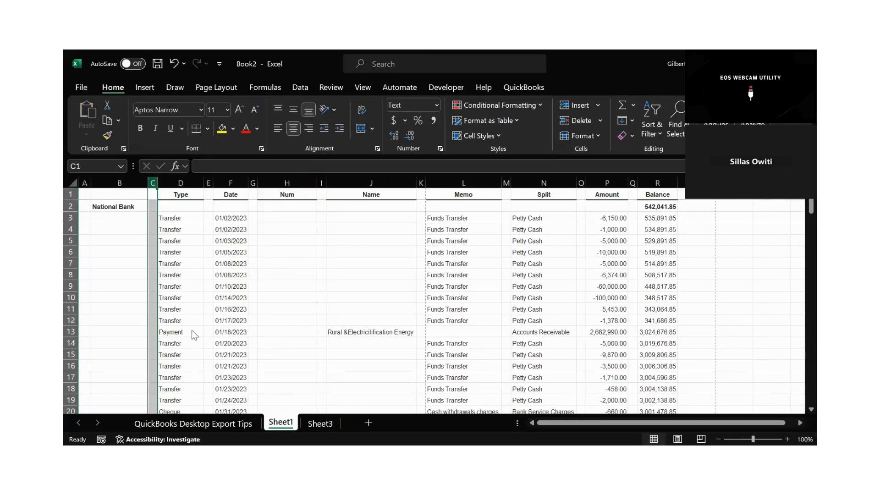
left_click(177, 316)
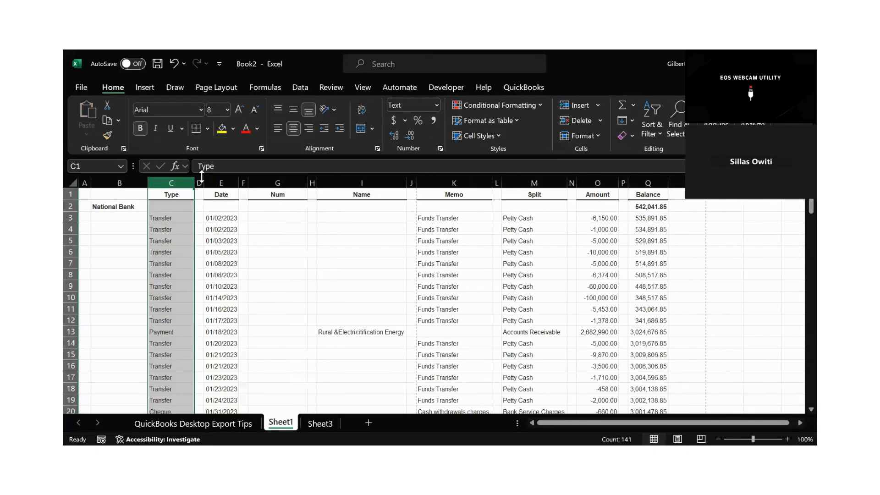
left_click(199, 182)
right_click(199, 182)
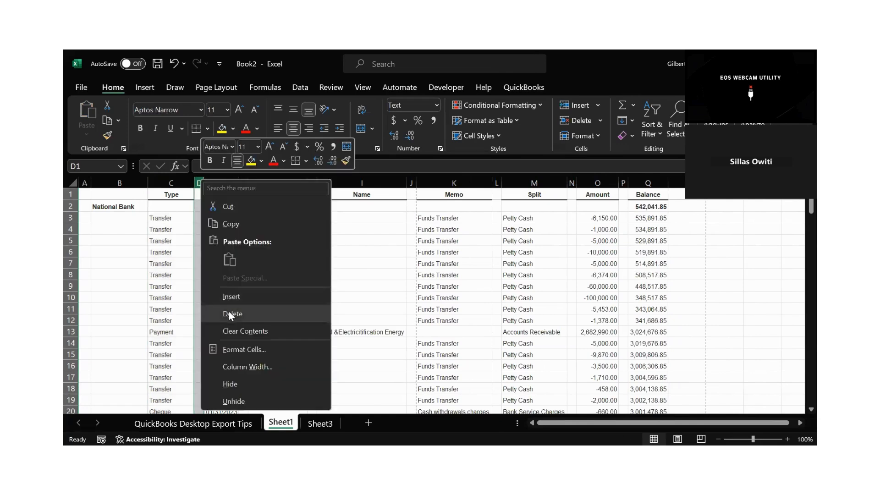
left_click(229, 313)
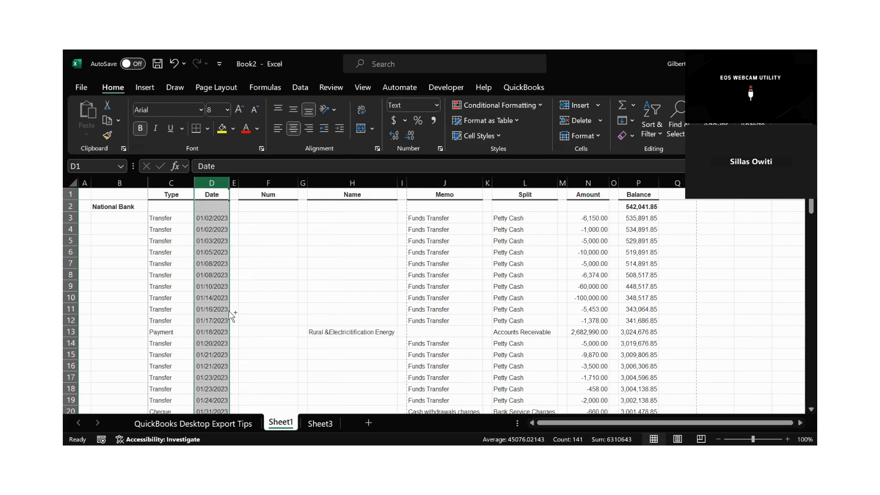
Undo the three column deletions on Sheet1.
key("ctrl+z")
key("ctrl+z")
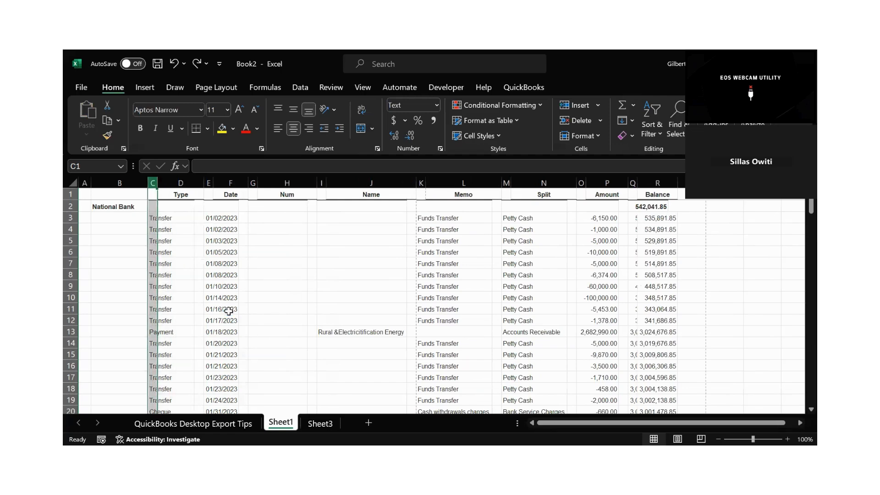
key("ctrl+z")
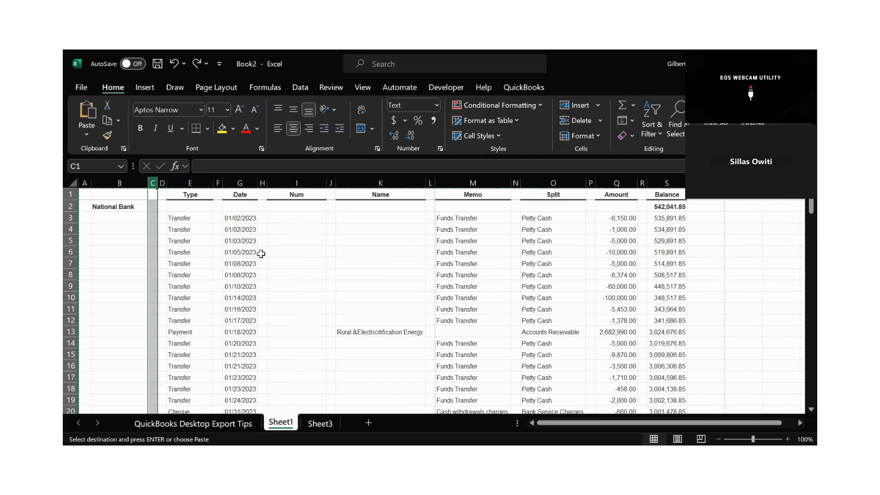
left_click(272, 251)
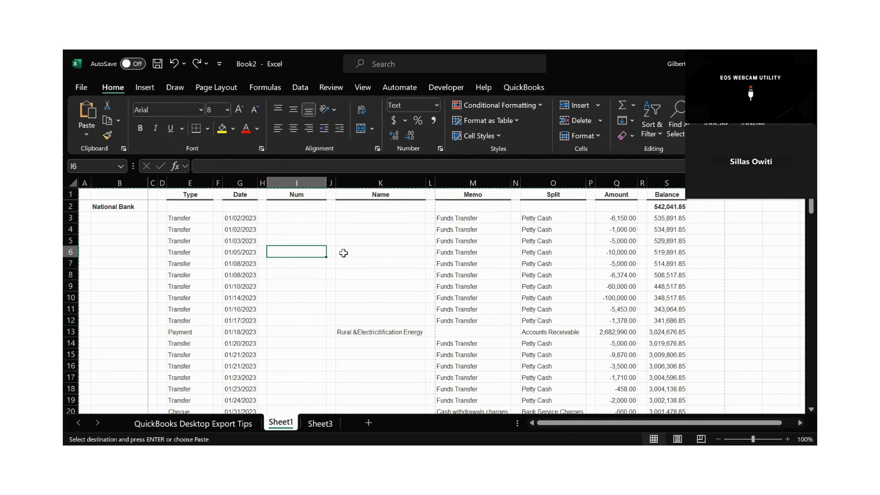
Select all blank cells in header row 1 with Go To Special.
left_click(70, 193)
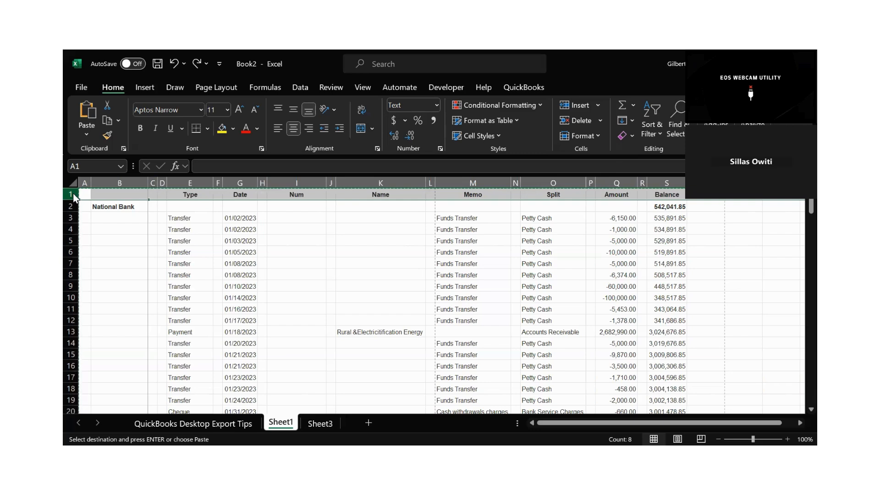
key("ctrl+g")
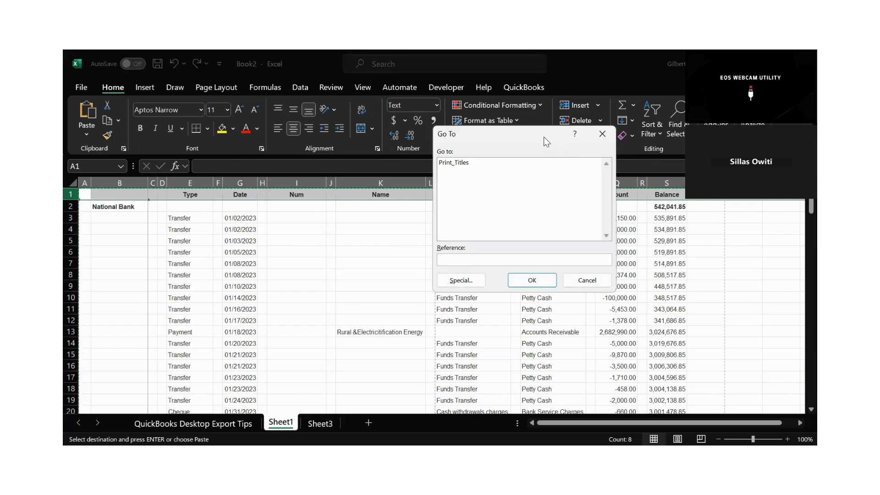
left_click(389, 315)
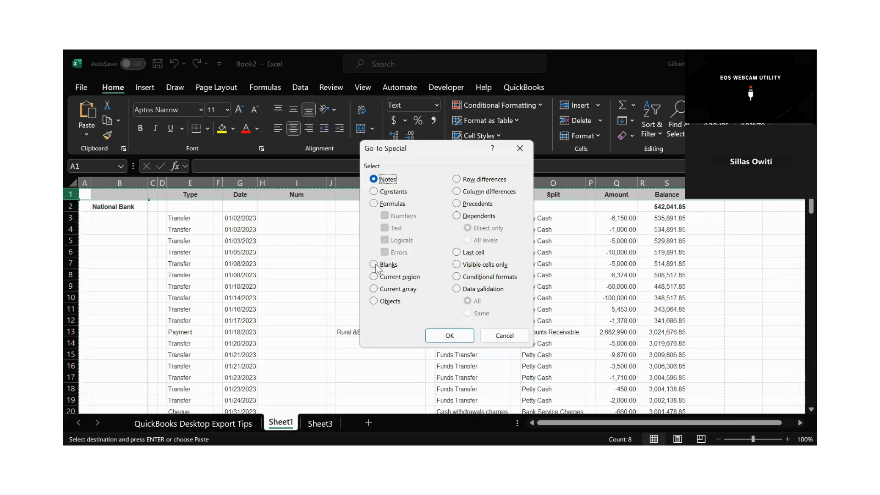
left_click(374, 265)
left_click(457, 340)
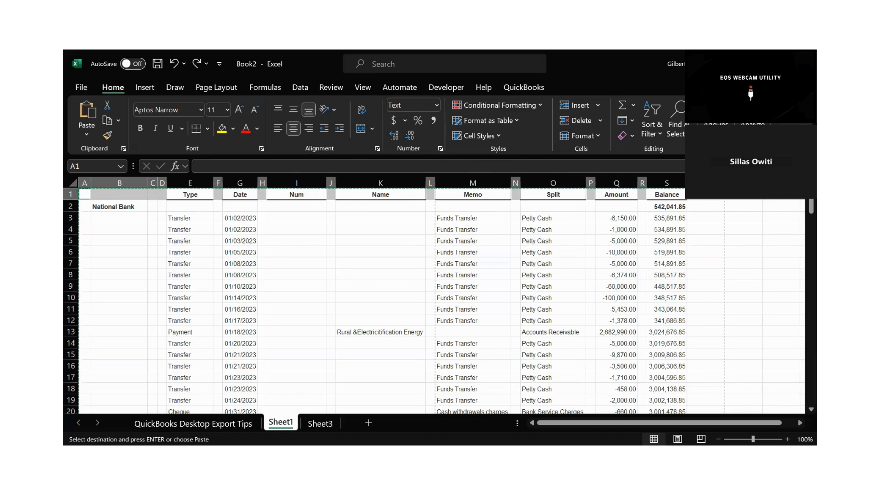
Delete the entire columns of the selected blank header cells.
key("Escape")
key("ctrl+minus")
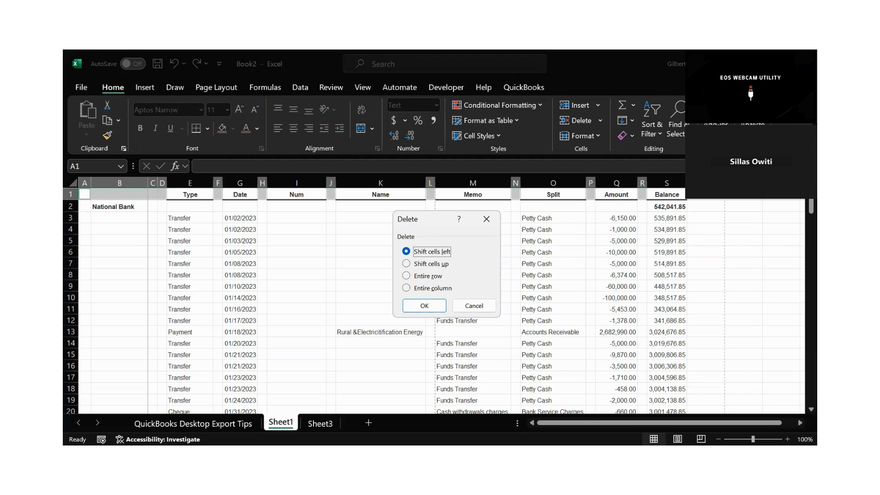
key("Down")
key("Down")
key("Down")
key("Return")
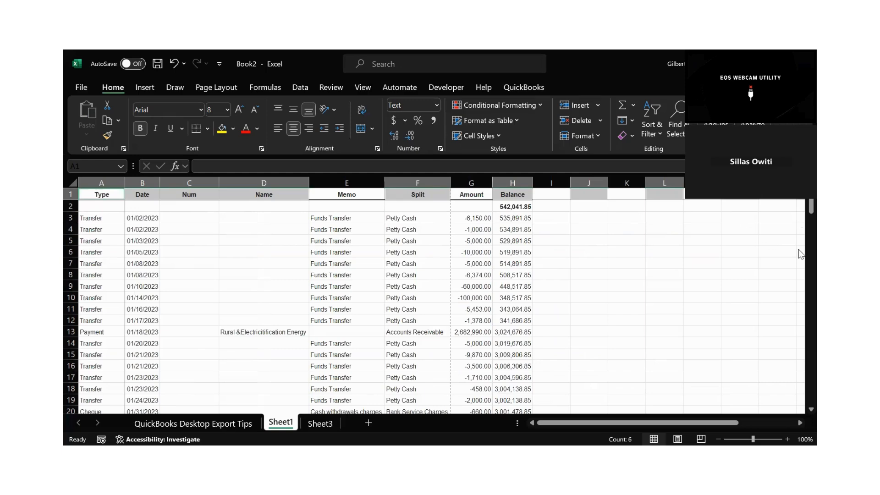
Insert five blank rows above the header row of the cleaned report.
scroll(800, 255, "down", 20)
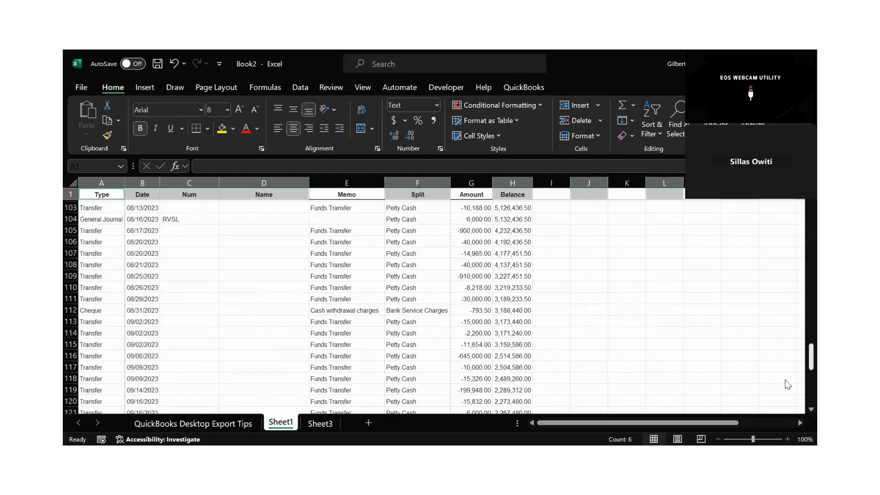
scroll(788, 384, "down", 8)
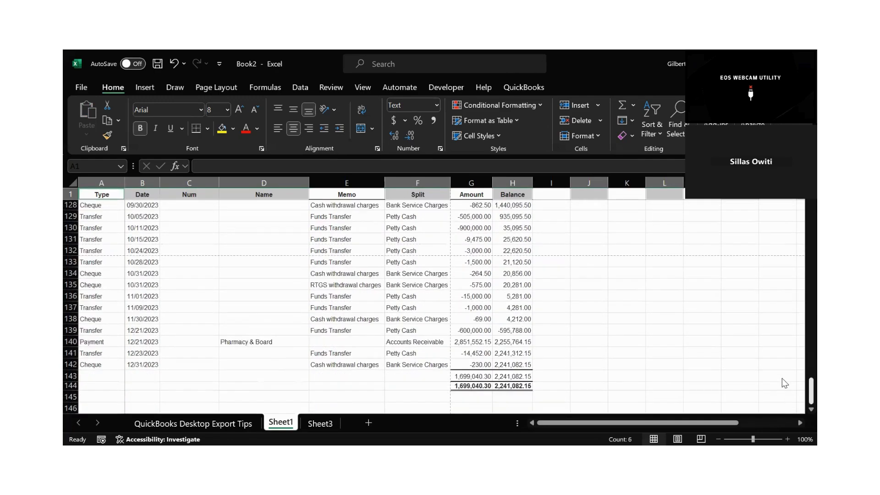
scroll(782, 378, "up", 20)
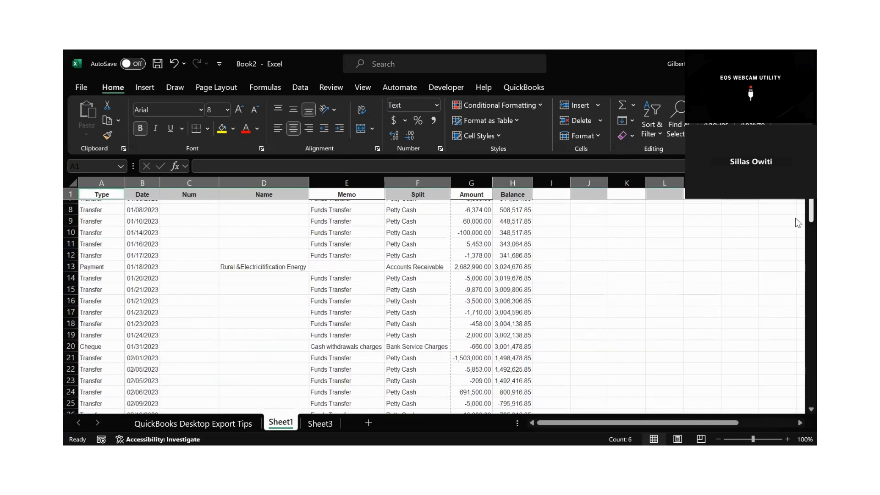
scroll(792, 210, "up", 2)
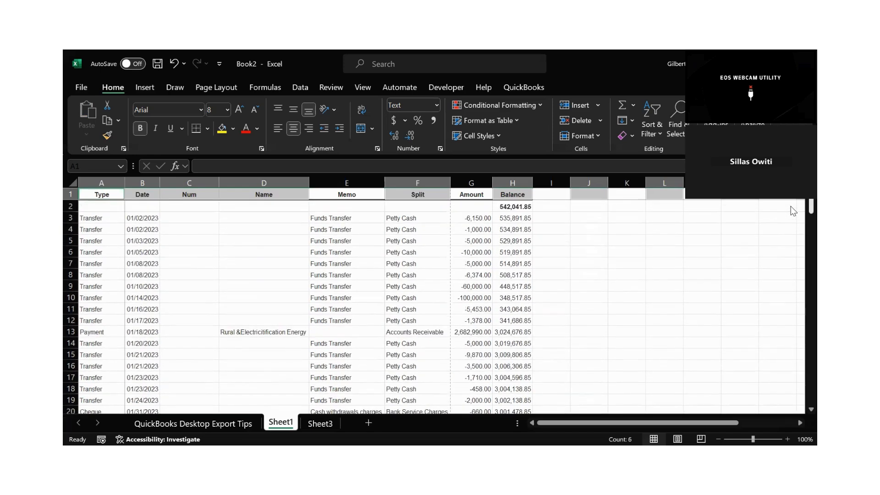
left_click(576, 282)
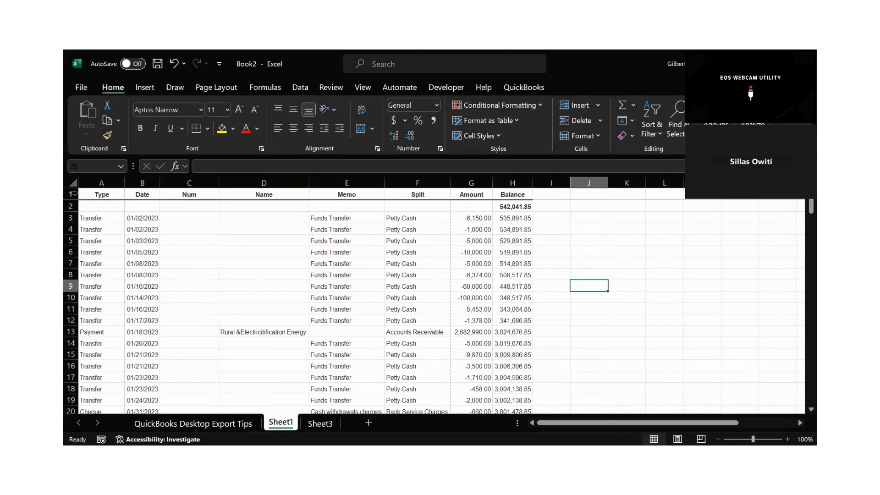
left_click_drag(72, 194, 146, 235)
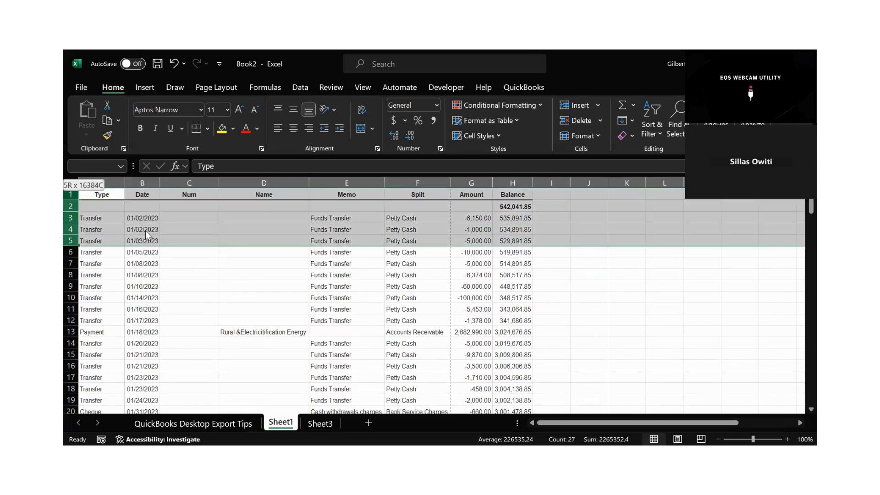
right_click(147, 235)
left_click(179, 332)
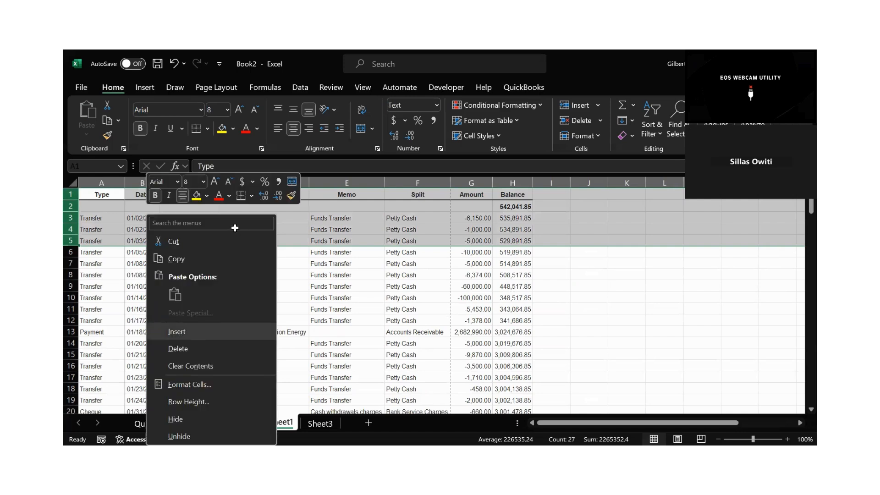
Enter the title BANK in cell D1 above the report.
left_click(221, 216)
left_click(252, 196)
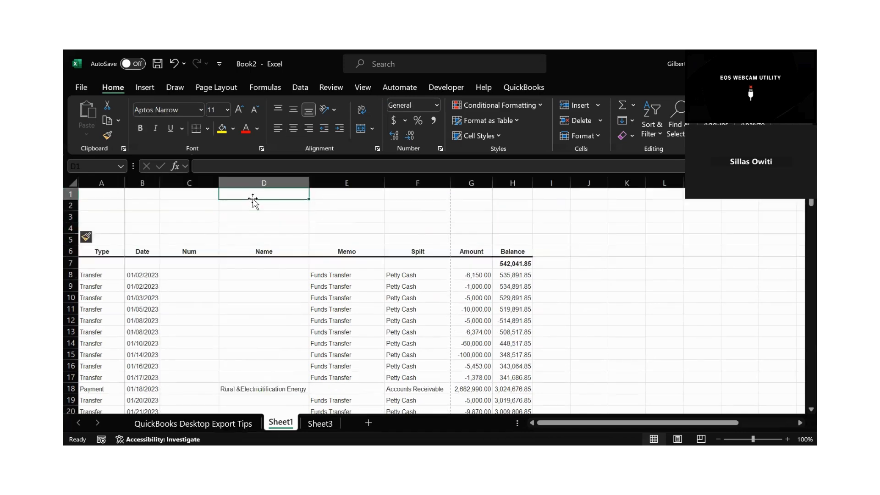
type("b")
key("BackSpace")
key("BackSpace")
key("BackSpace")
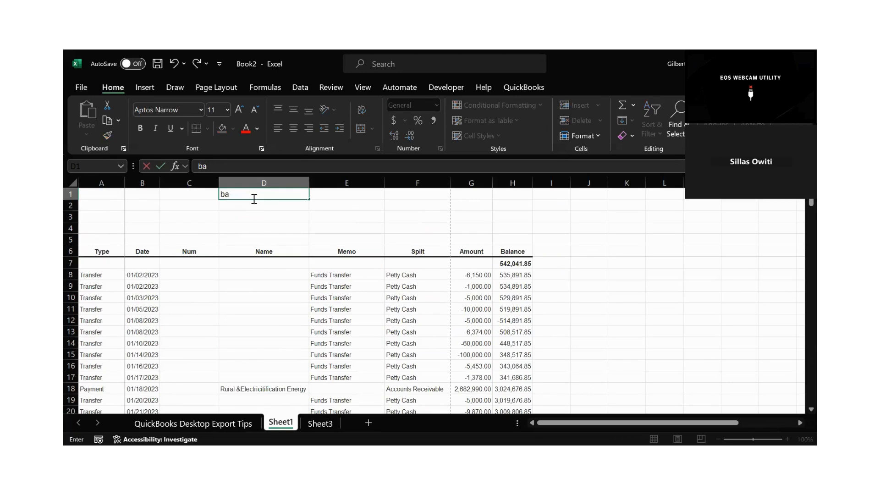
type("BANK")
key("Return")
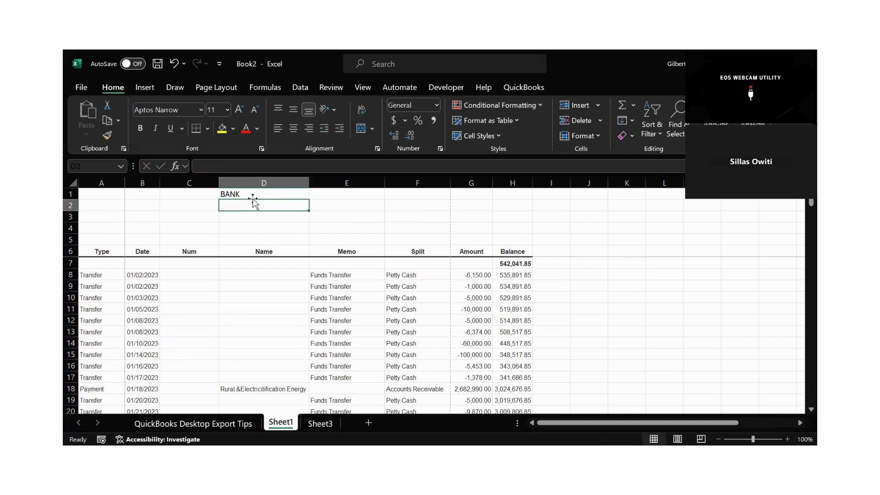
left_click(483, 286)
left_click(555, 262)
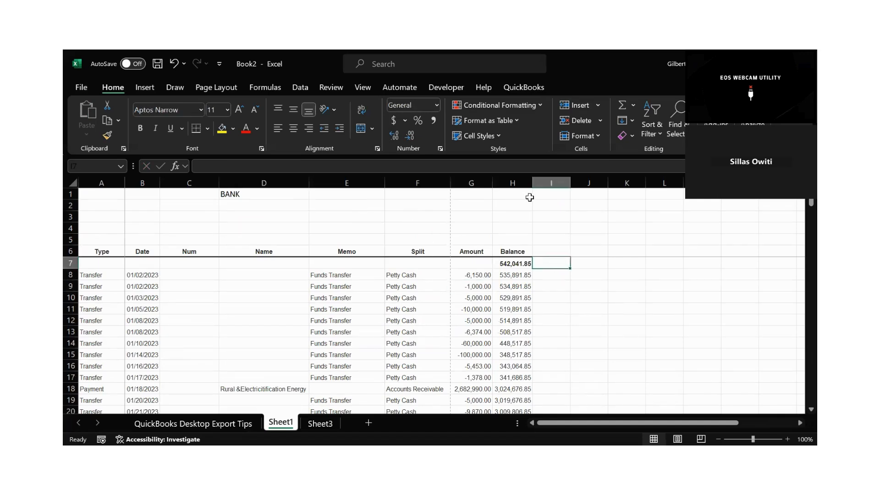
left_click(522, 182)
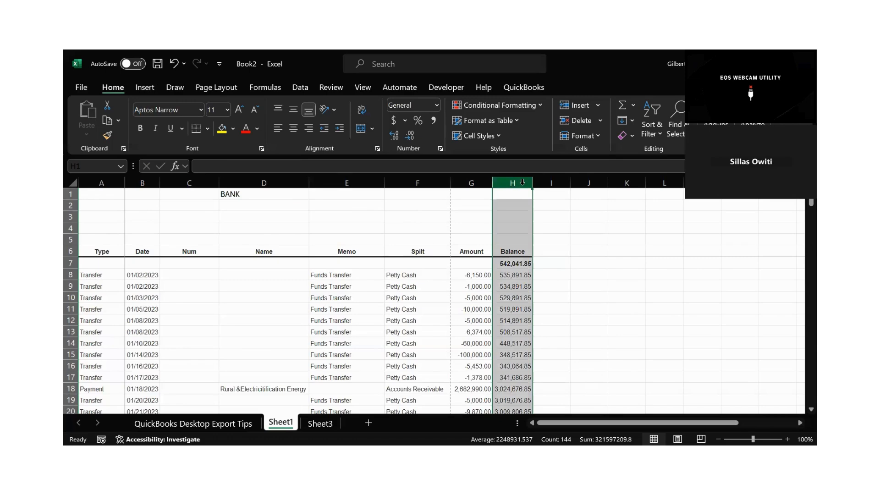
left_click(474, 182)
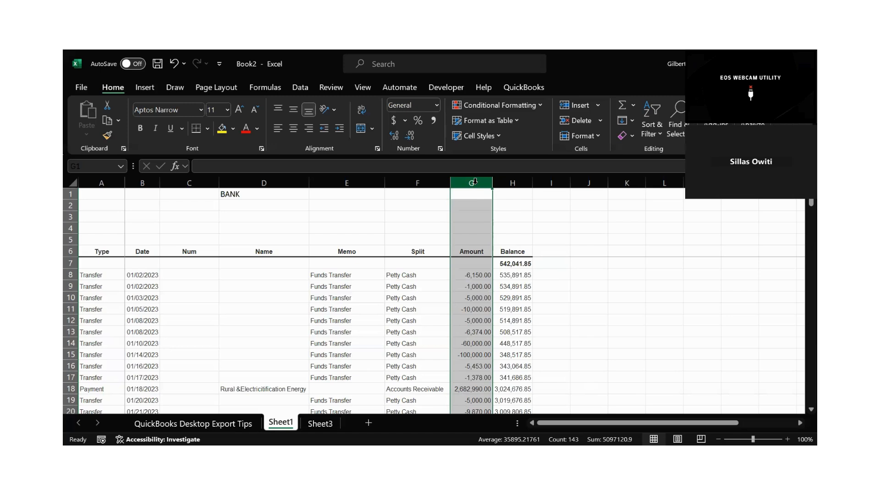
left_click(555, 253)
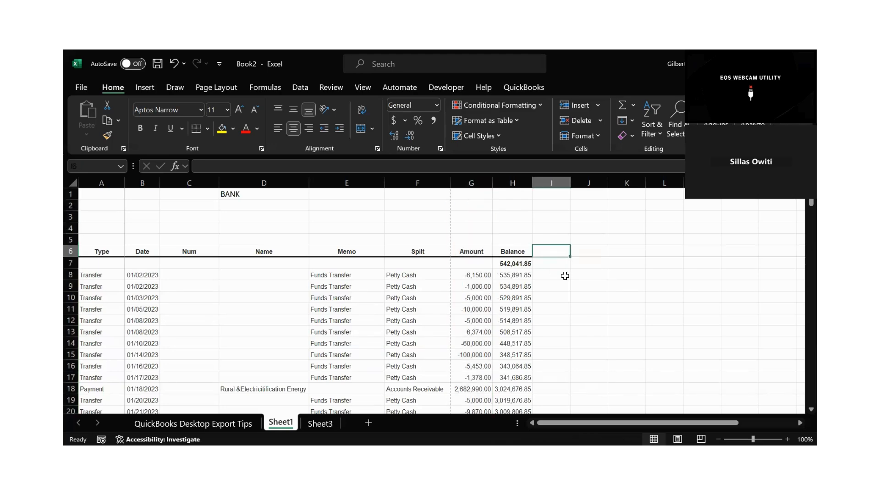
left_click(564, 275)
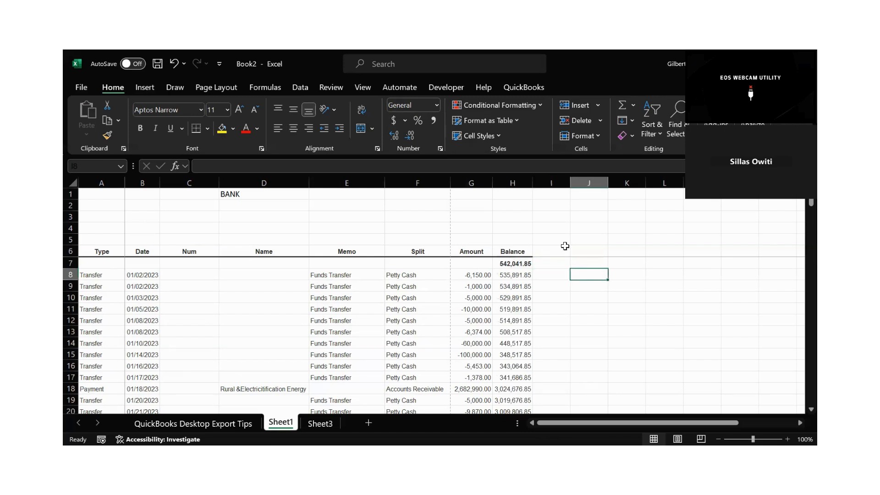
Insert two blank columns between the Amount and Balance columns.
left_click(521, 183)
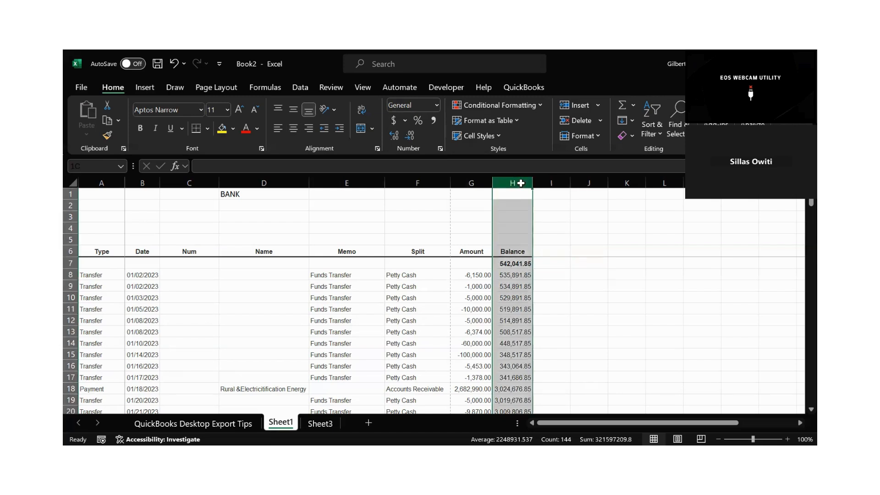
left_click(548, 185, "shift")
right_click(555, 186)
left_click(583, 308)
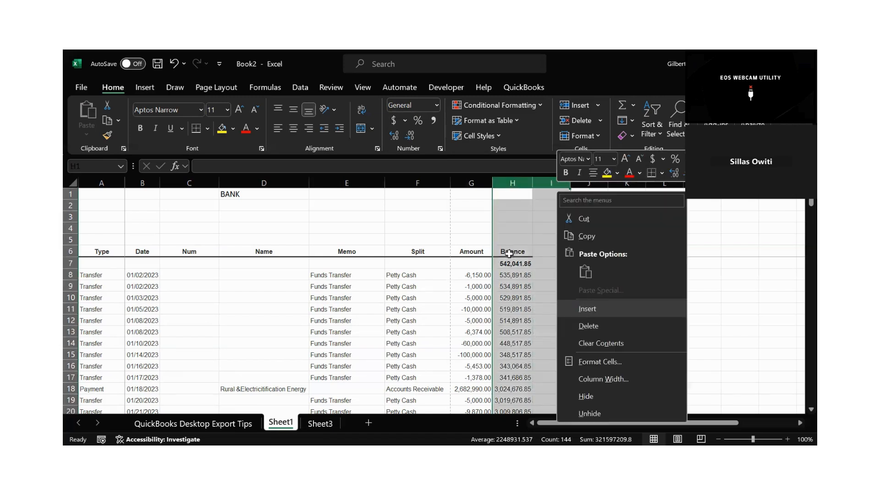
Label the two new columns in header row 6 as Payments in H6 and Deposit in I6.
left_click(509, 254)
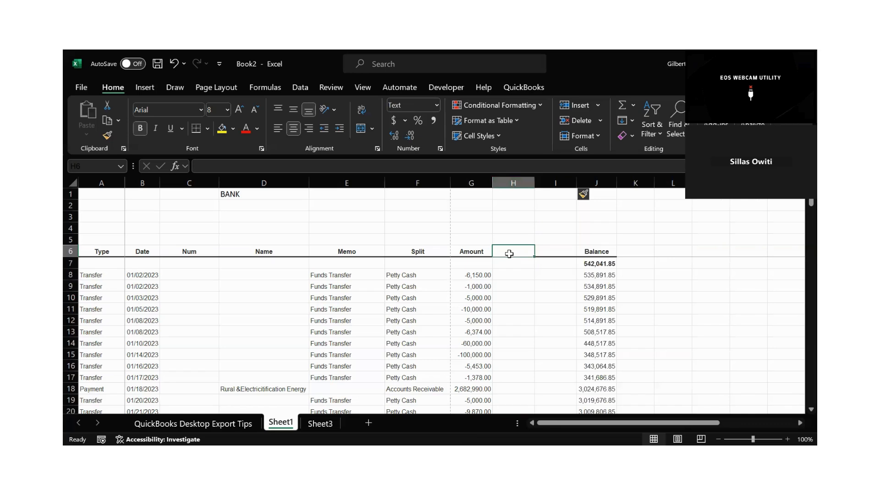
type("Payments")
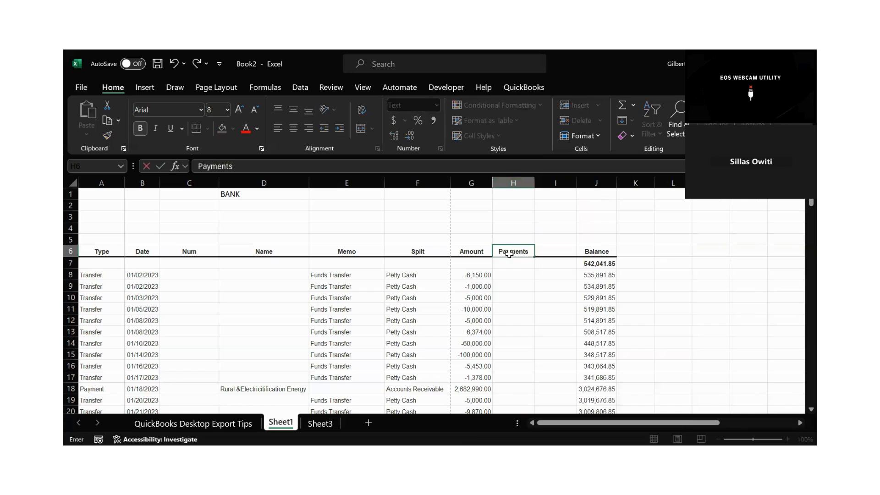
key("Tab")
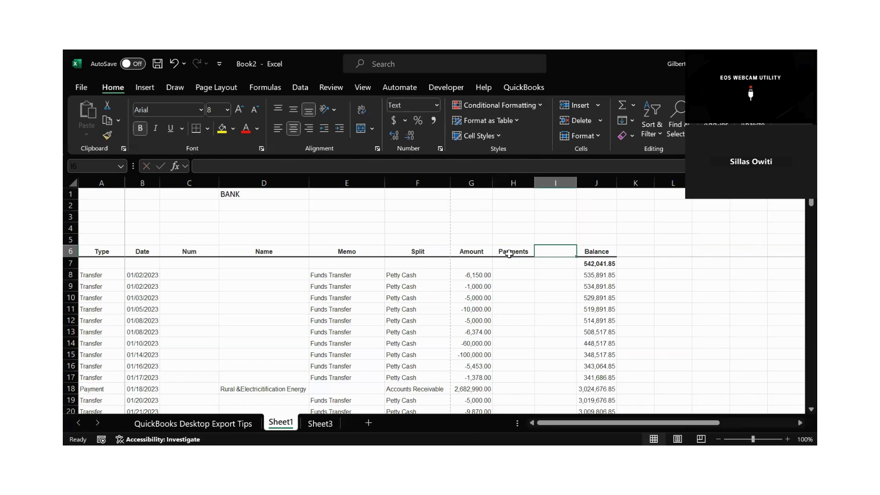
type("Deposi")
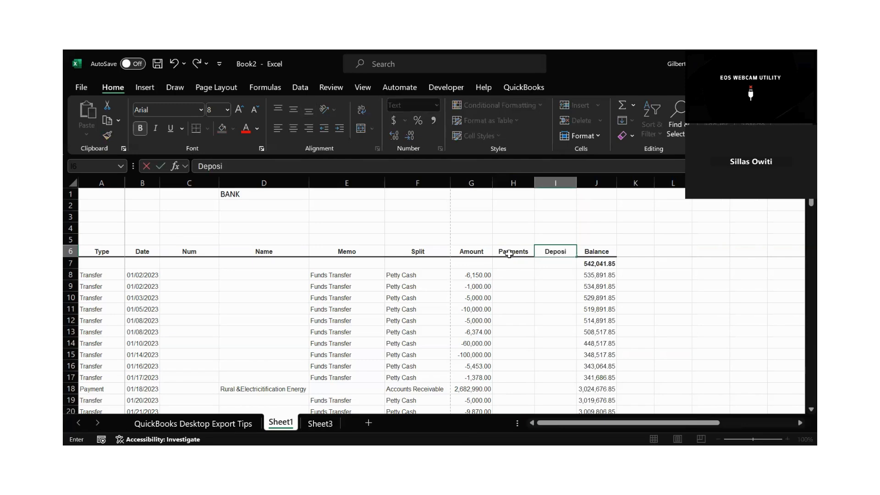
type("t")
key("Return")
key("Return")
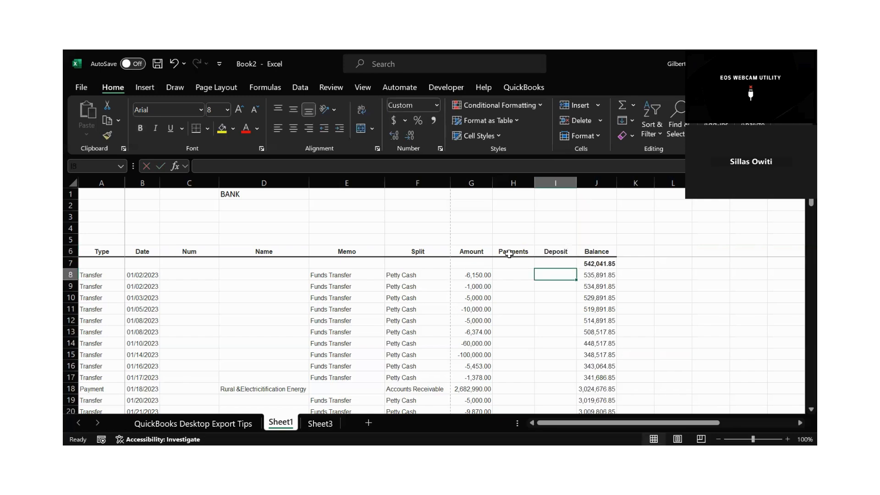
Enter the formula =IF(G8<0,G8,0) in cell H8 to pull negative amounts into the Payments column.
left_click(515, 297)
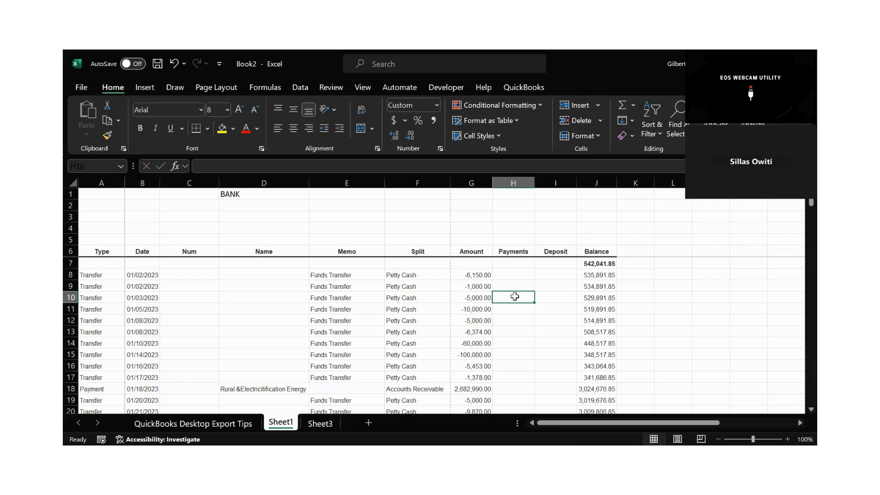
key("Up")
key("Up")
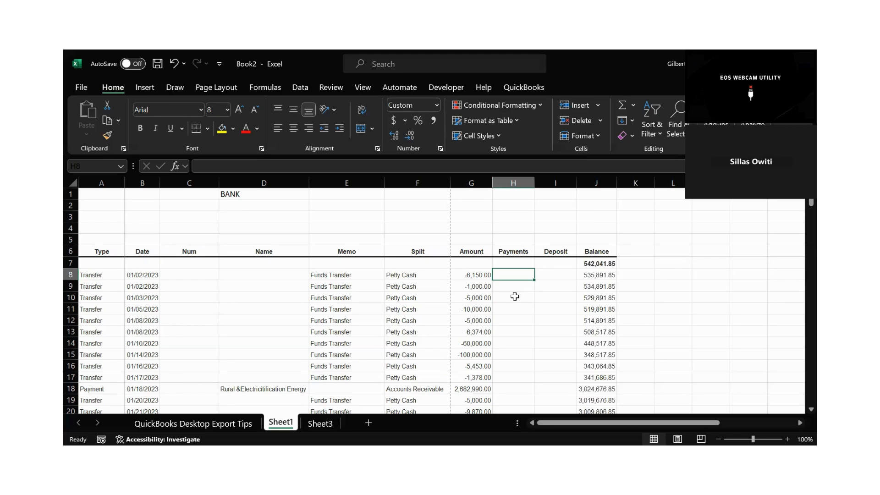
type("=")
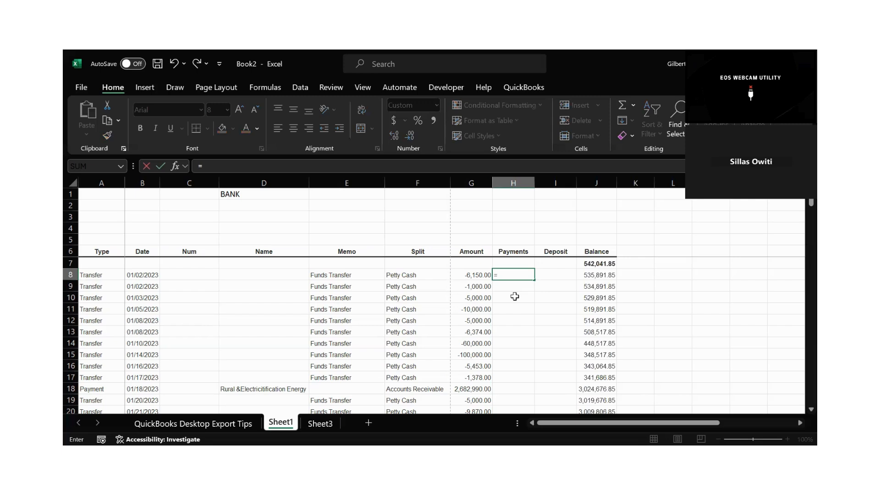
type("if")
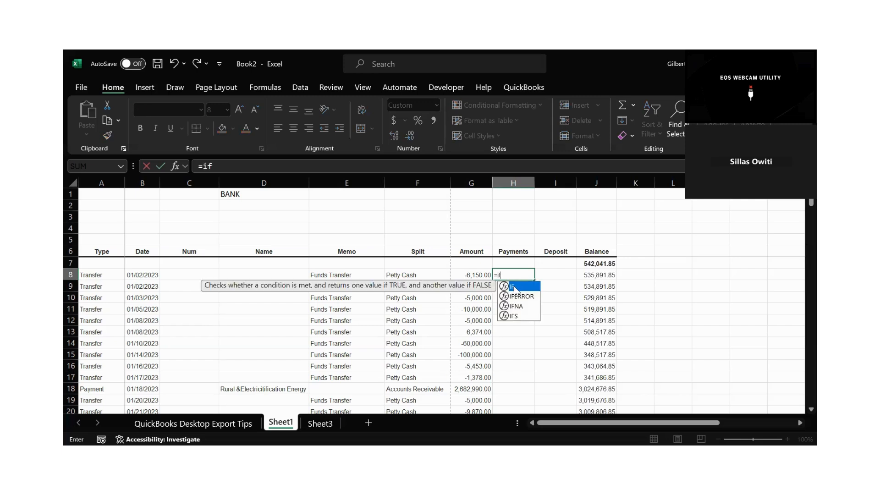
key("Tab")
left_click(475, 275)
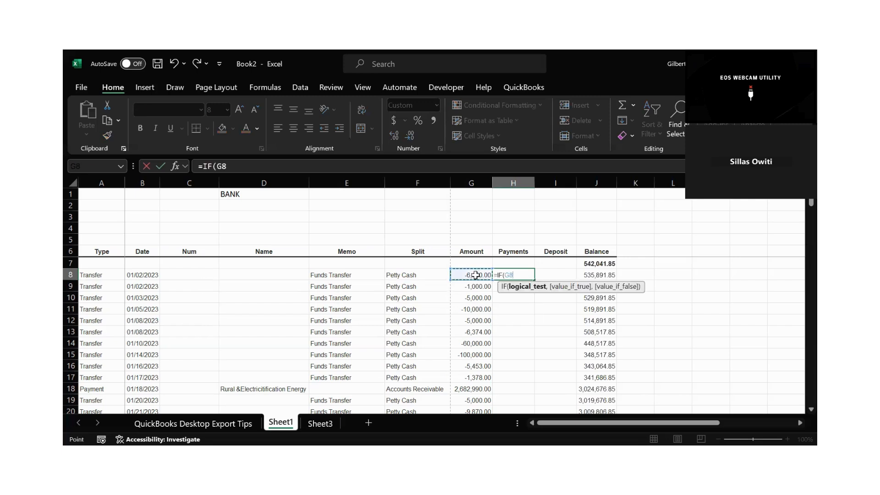
type("<")
type("0,")
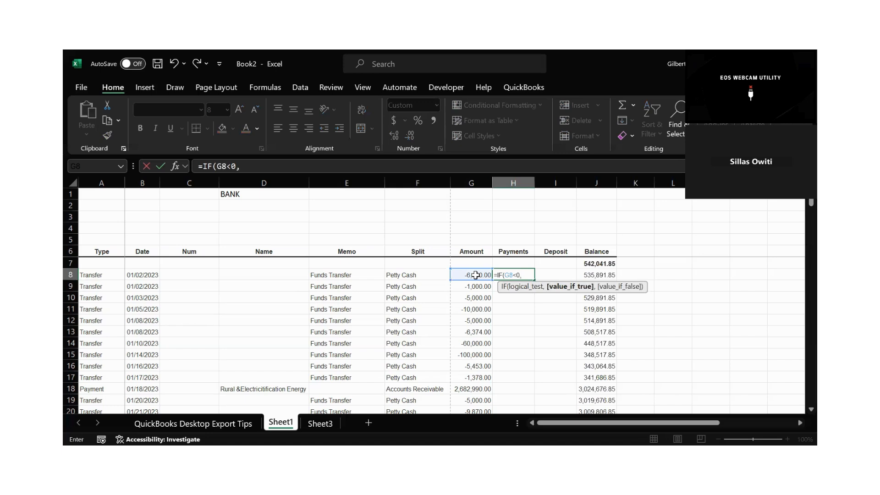
left_click(475, 275)
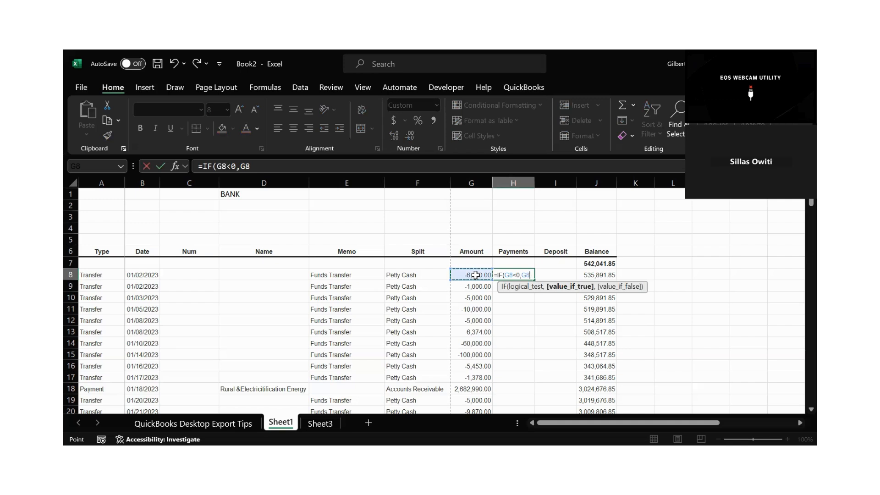
type(",")
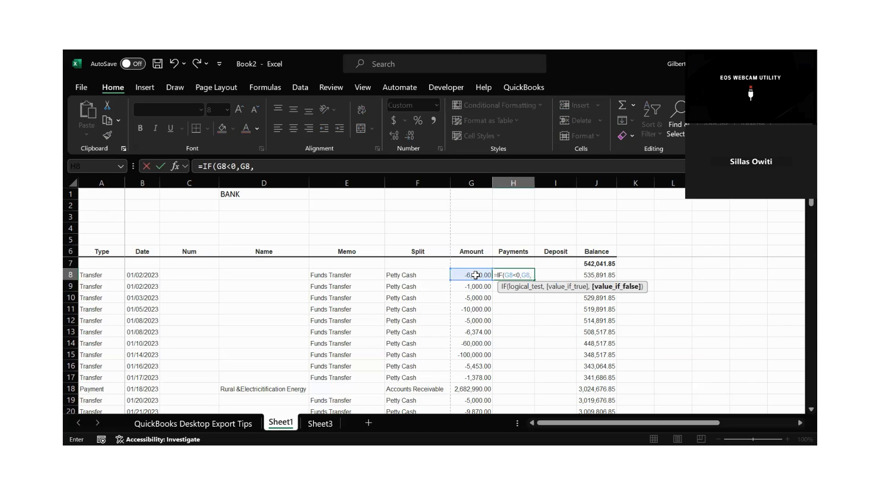
type("o")
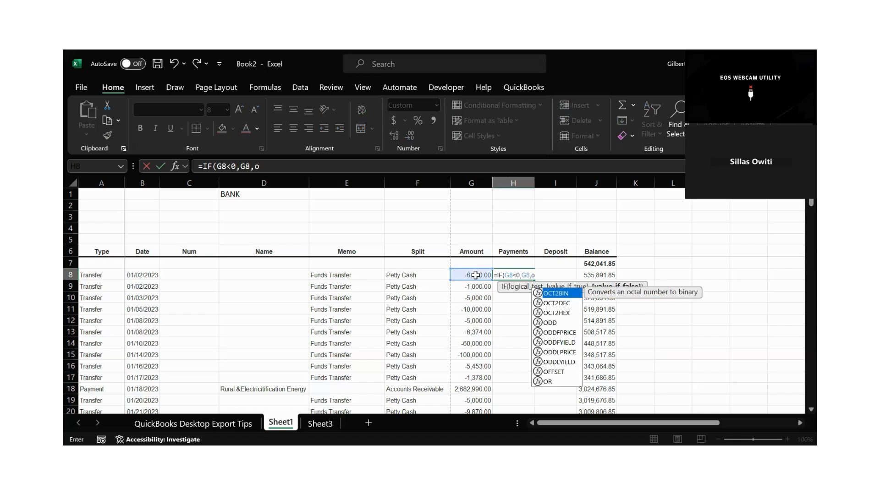
key("BackSpace")
type("0")
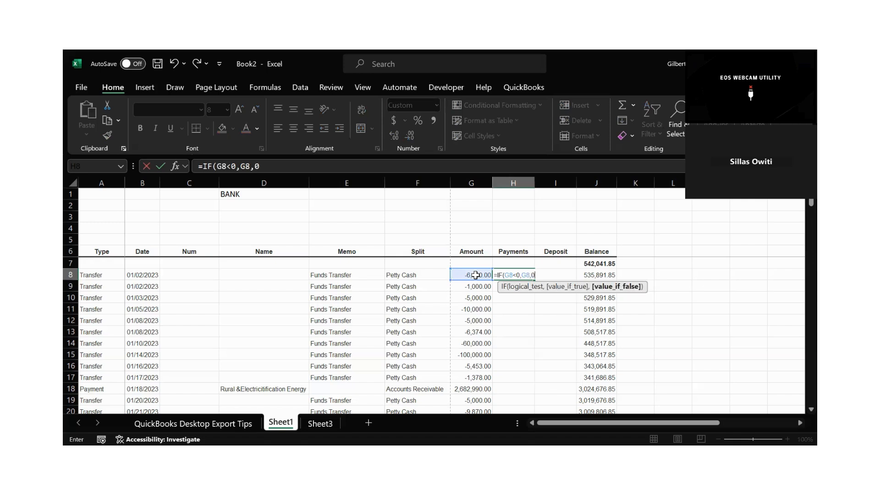
type(")")
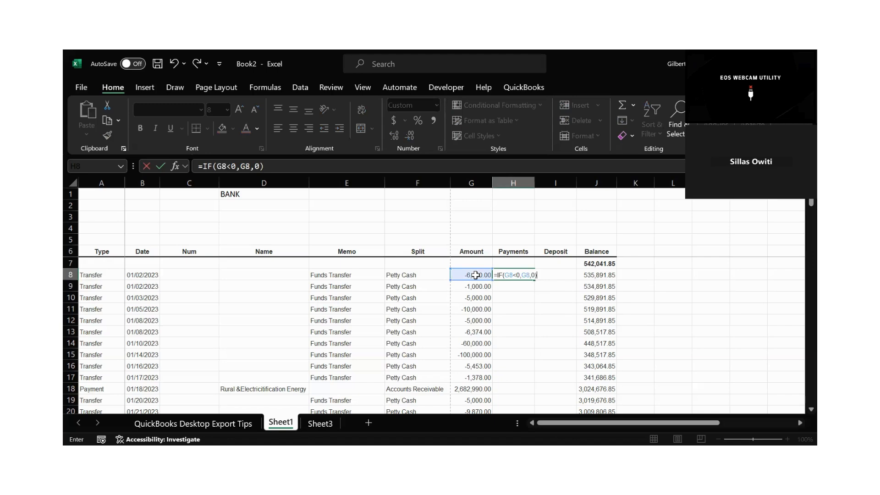
key("Return")
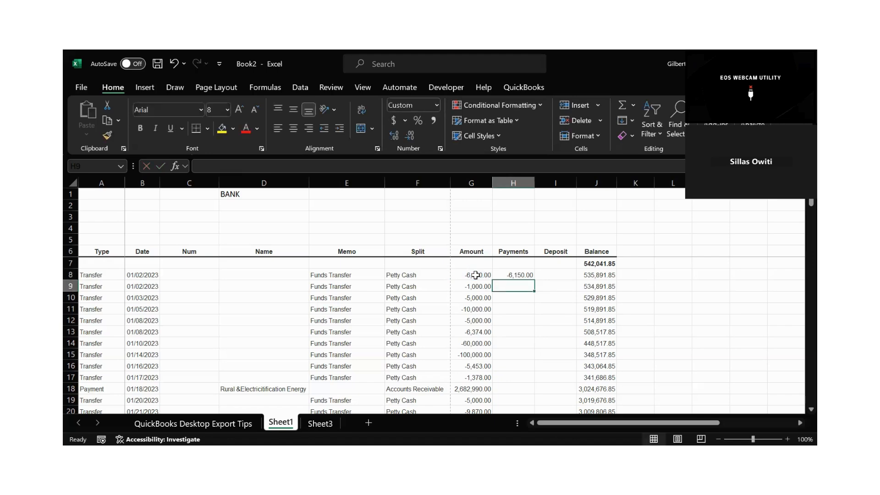
left_click(509, 275)
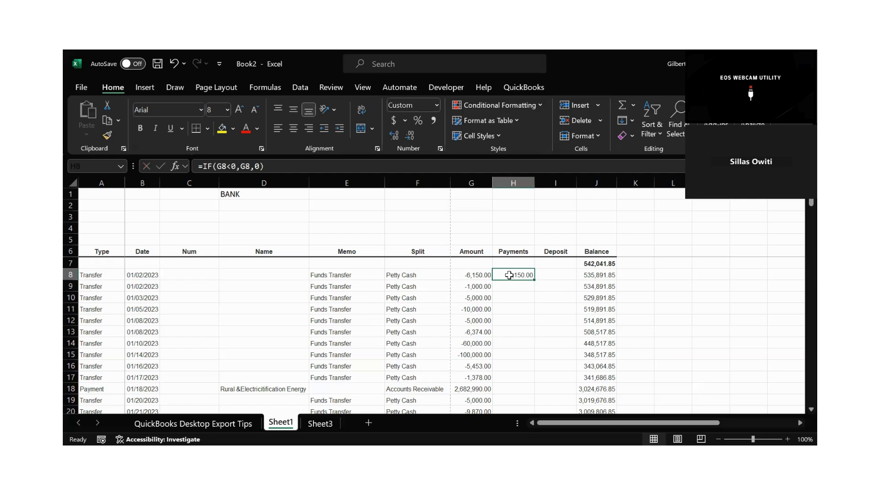
Enter the formula =IF(G8>0,G8,0) in cell I8 to pull positive amounts into the Deposit column.
left_click(552, 277)
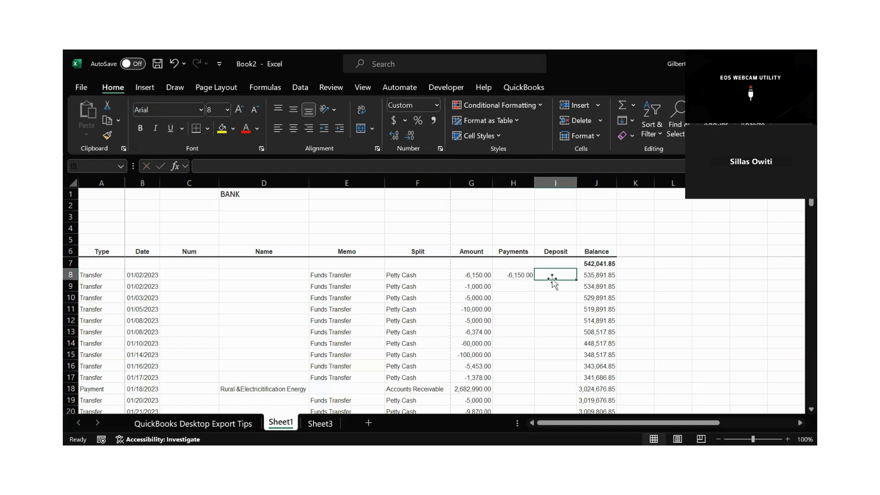
type("=")
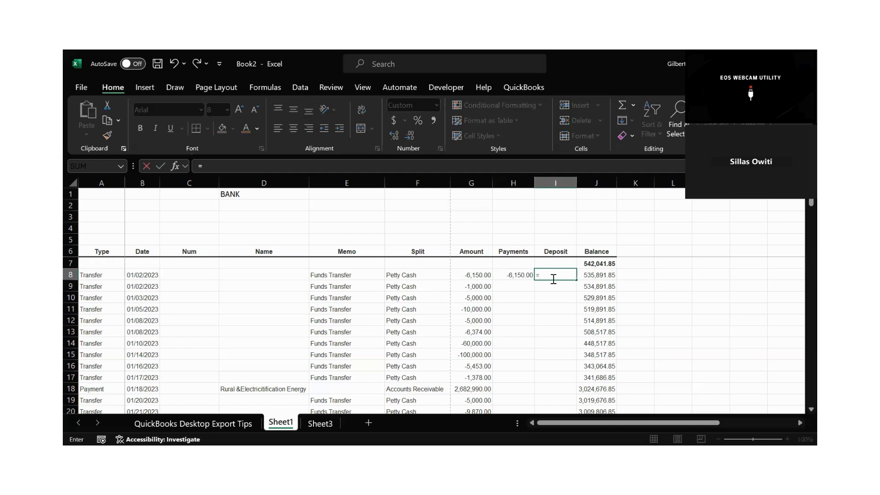
type("IF(")
left_click(470, 276)
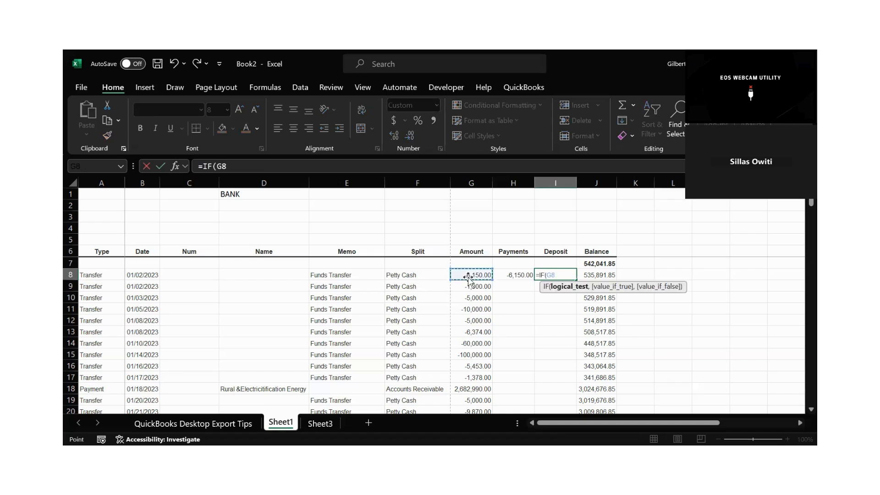
type(">0,")
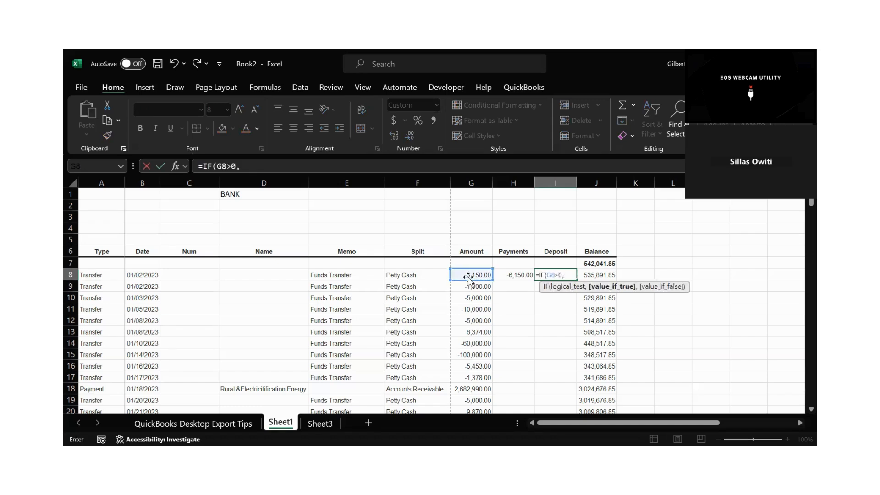
left_click(478, 275)
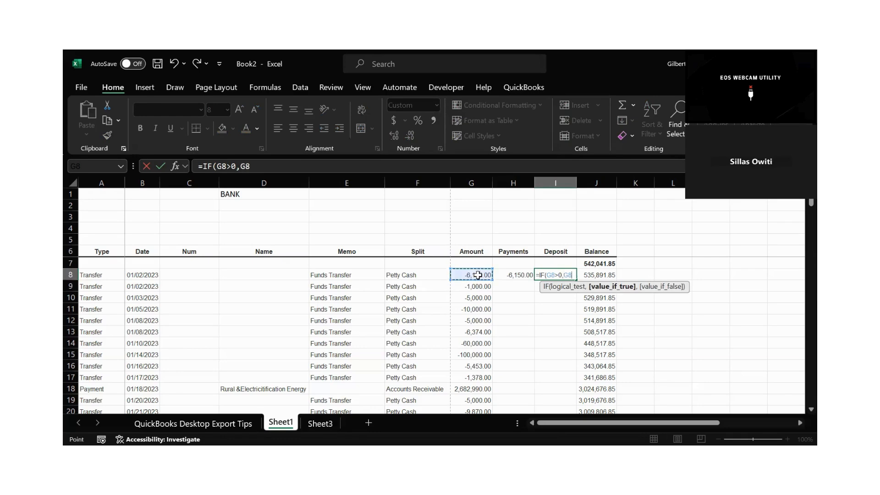
type(",")
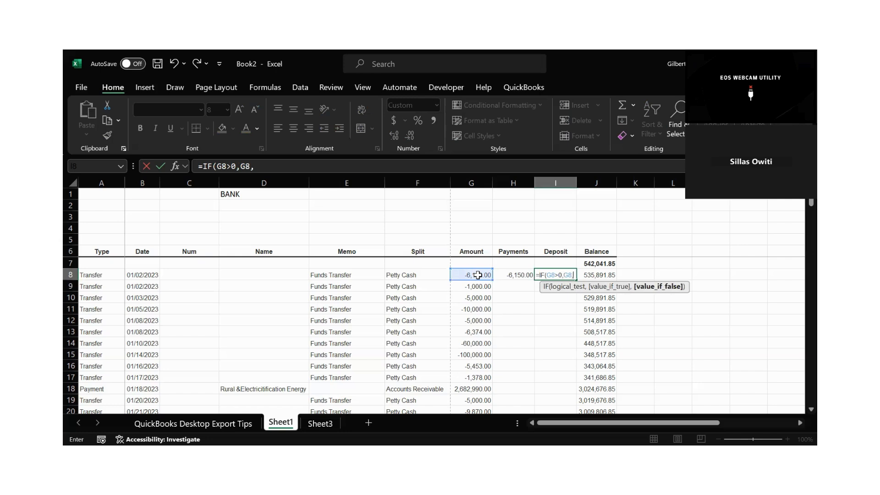
type("0)")
key("Return")
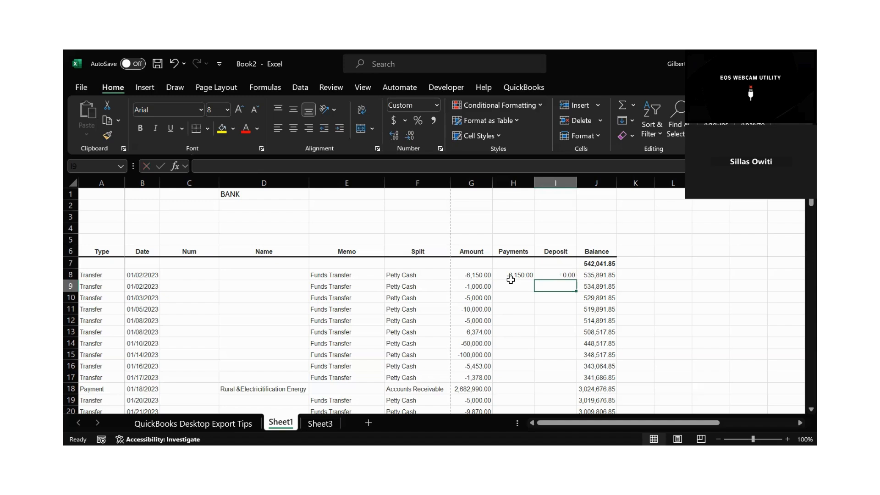
Fill the formulas in H8:I8 down the Payments and Deposit columns for all report rows.
left_click_drag(518, 275, 553, 273)
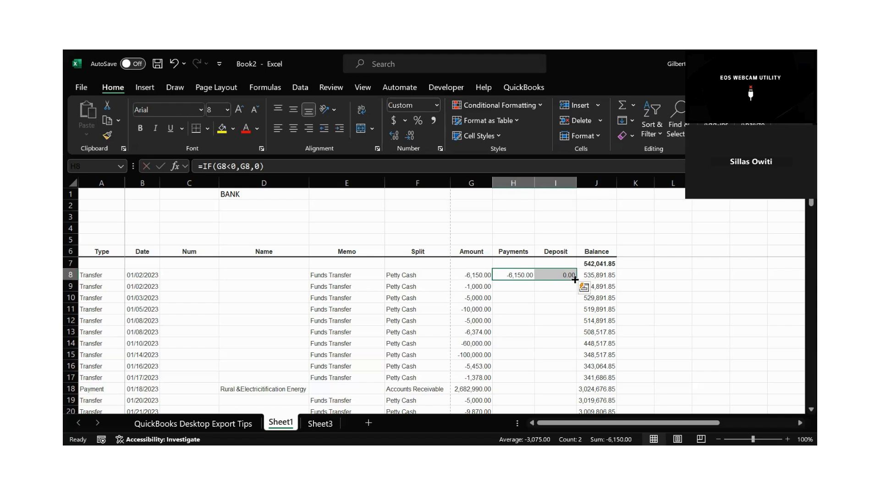
double_click(574, 280)
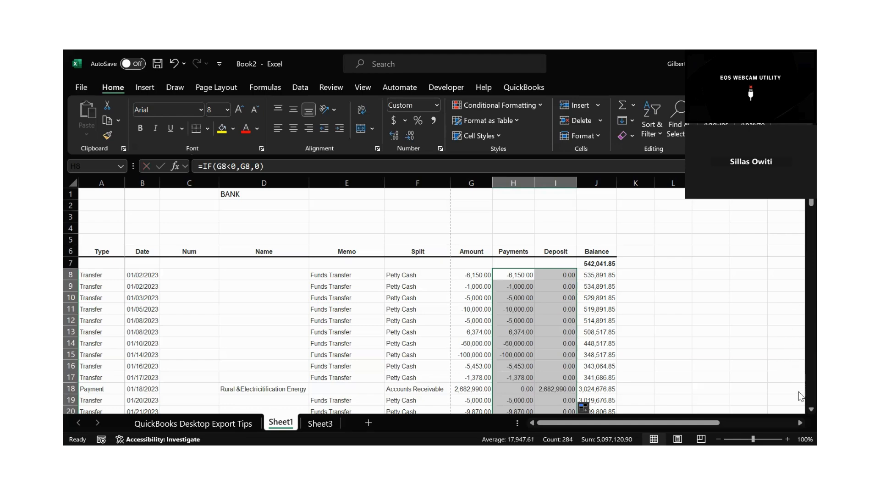
Clear the filled-down formulas from the Payments and Deposit cells in total rows 148 and 149.
scroll(799, 412, "down", 2)
scroll(800, 414, "down", 10)
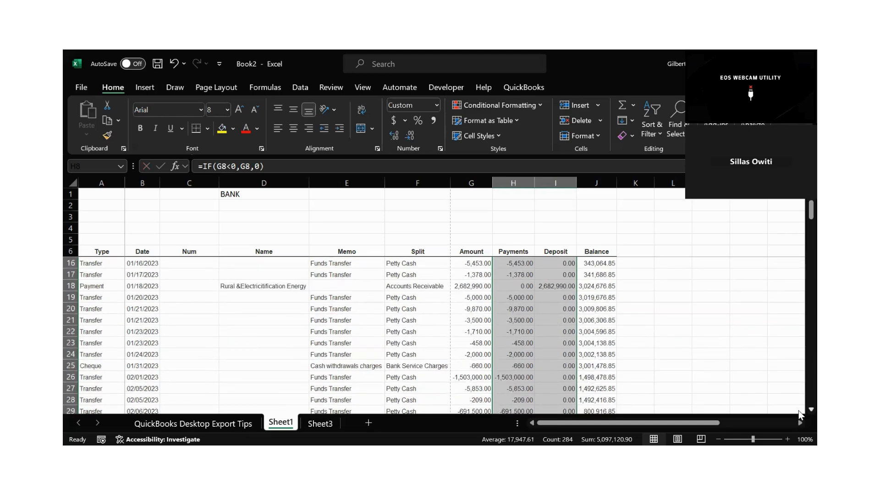
scroll(799, 415, "down", 9)
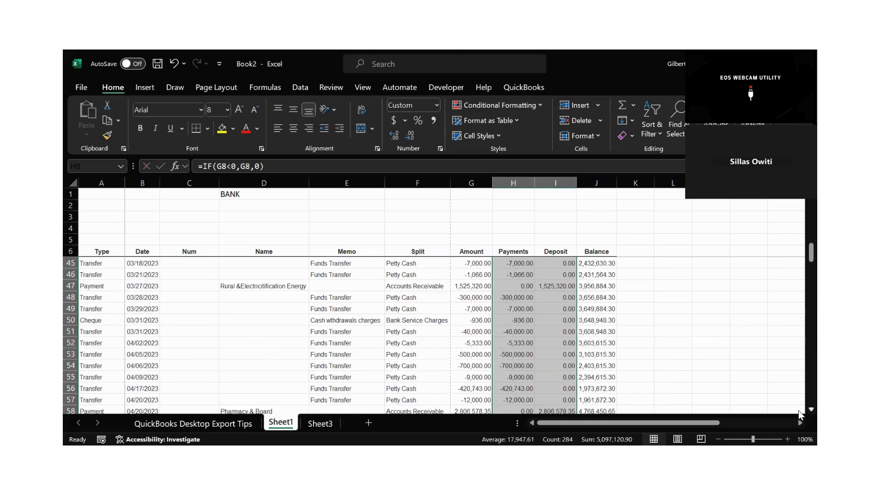
scroll(799, 415, "down", 11)
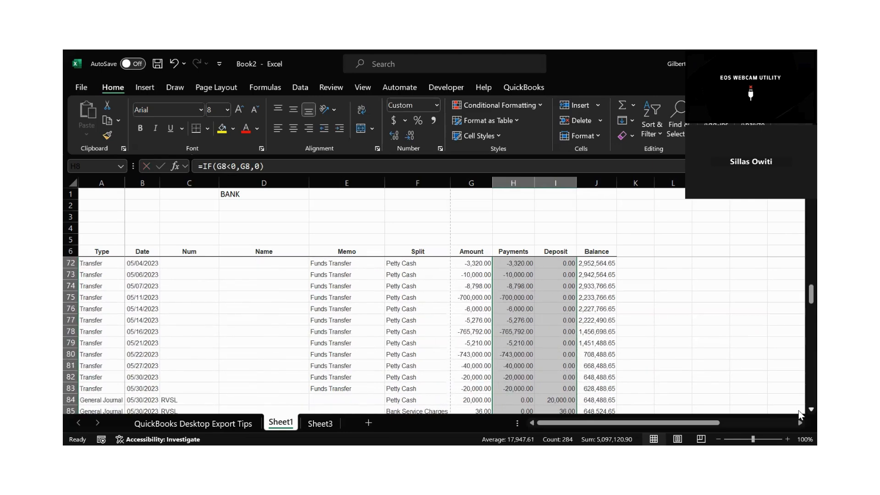
scroll(800, 415, "down", 6)
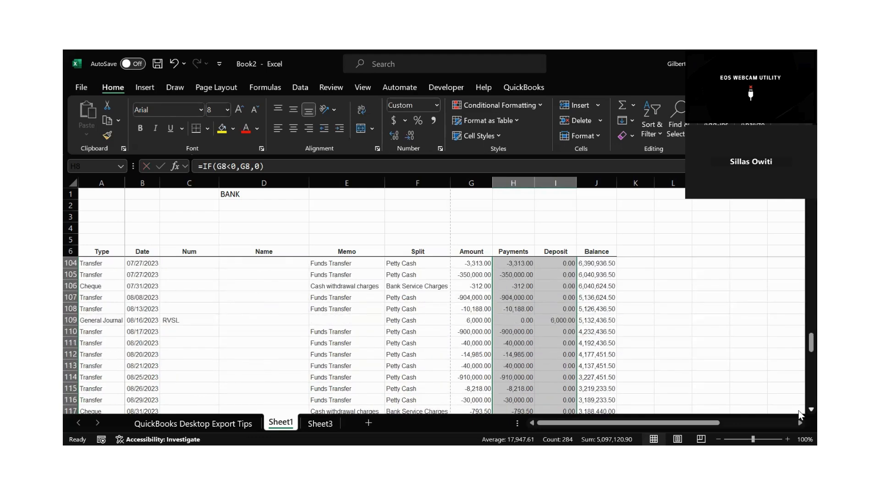
scroll(799, 414, "down", 8)
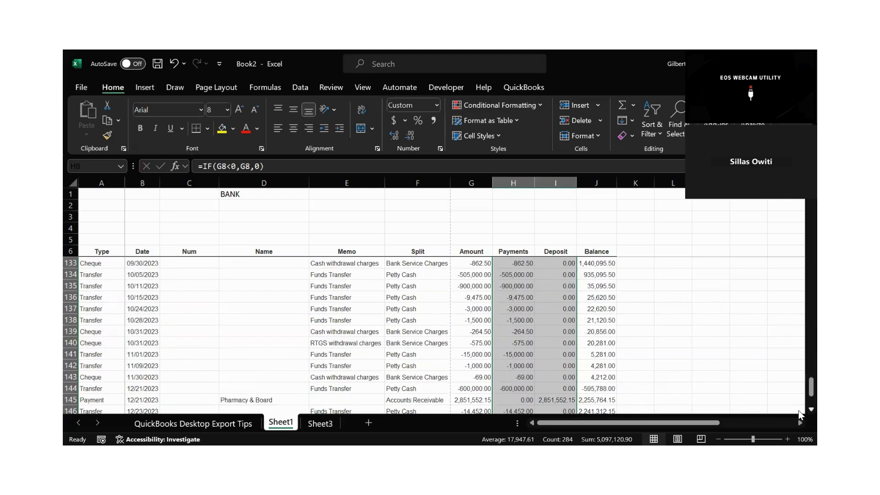
left_click(740, 362)
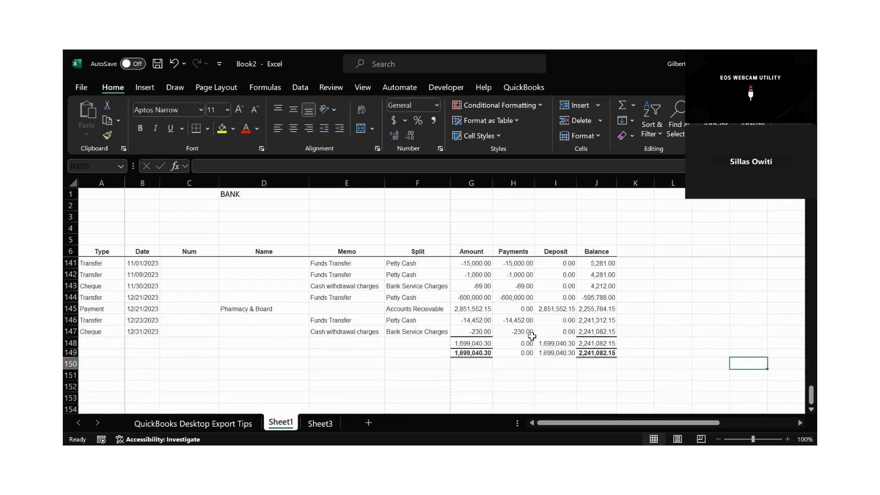
mouse_move(517, 343)
left_mouse_down()
mouse_move(549, 357)
mouse_move(544, 341)
left_mouse_up()
key("Delete")
Sum rows 8 to 147 of the Payments and Deposit columns in H148 and I148, and autofit both column widths.
left_click(542, 366)
left_click(507, 343)
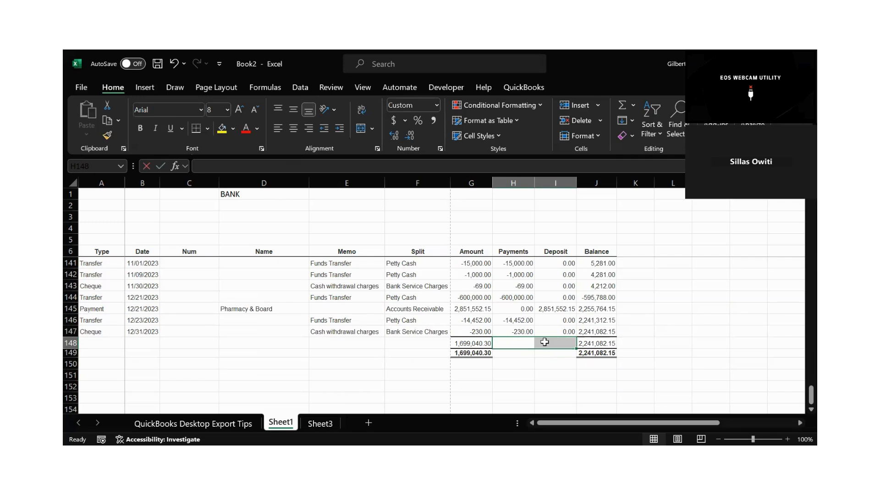
key("alt+equal")
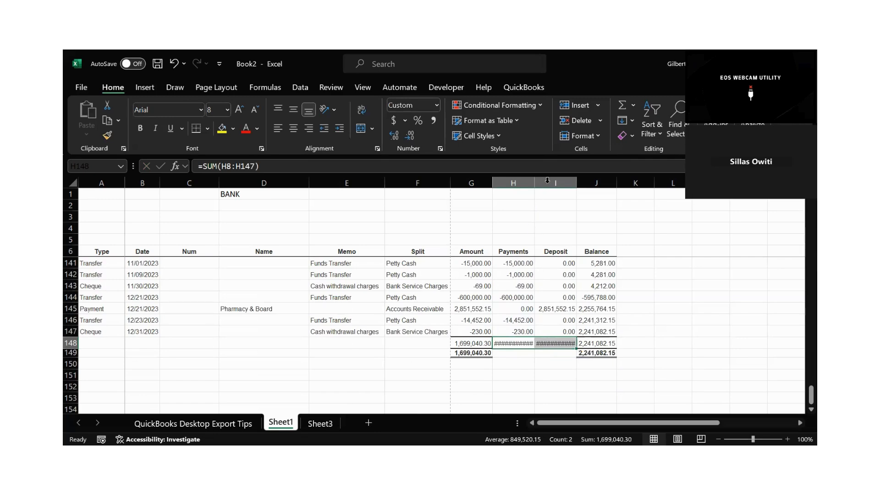
double_click(581, 185)
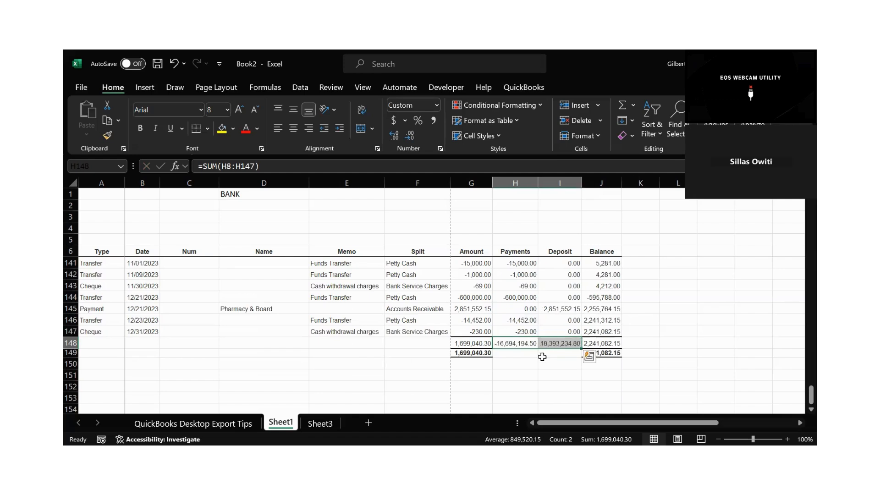
Review the Payments and Deposit totals in row 148 and the Split column accounts for the last transactions.
left_click(512, 344)
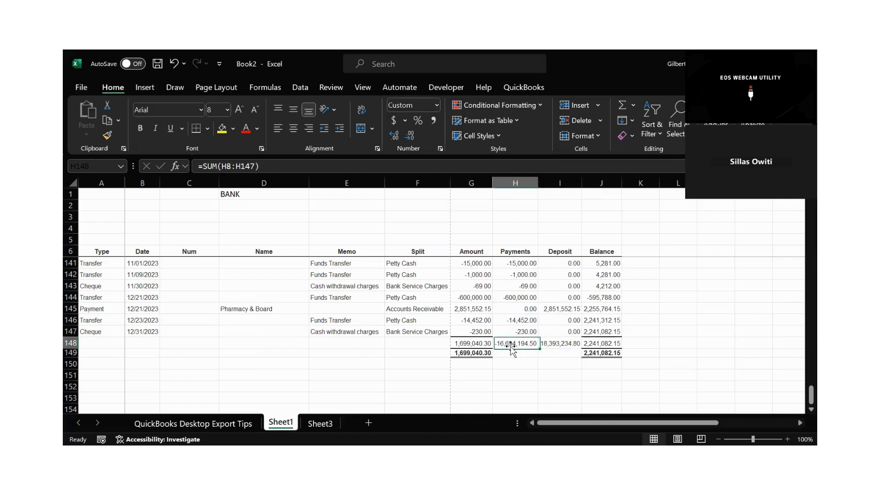
left_click(562, 349)
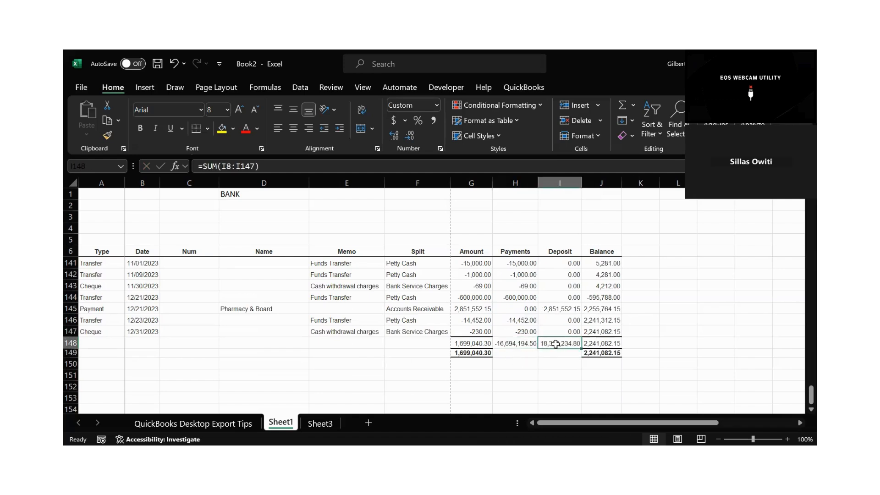
left_click(512, 347)
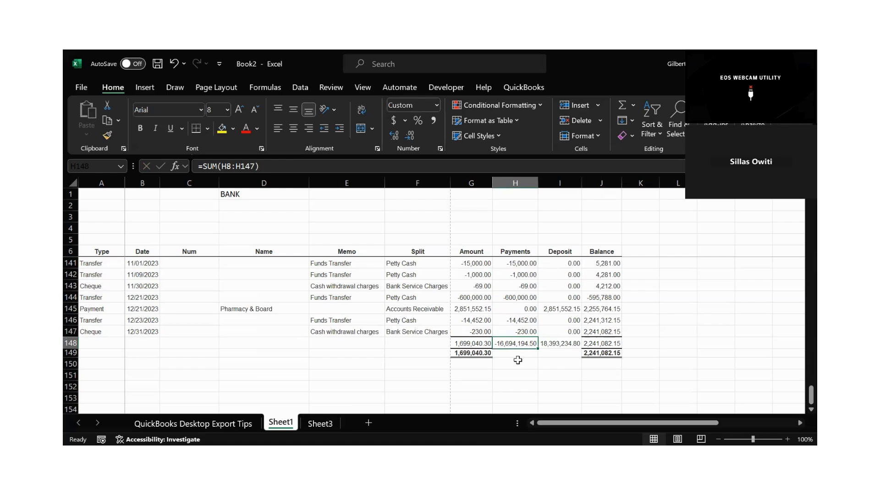
left_click(515, 361)
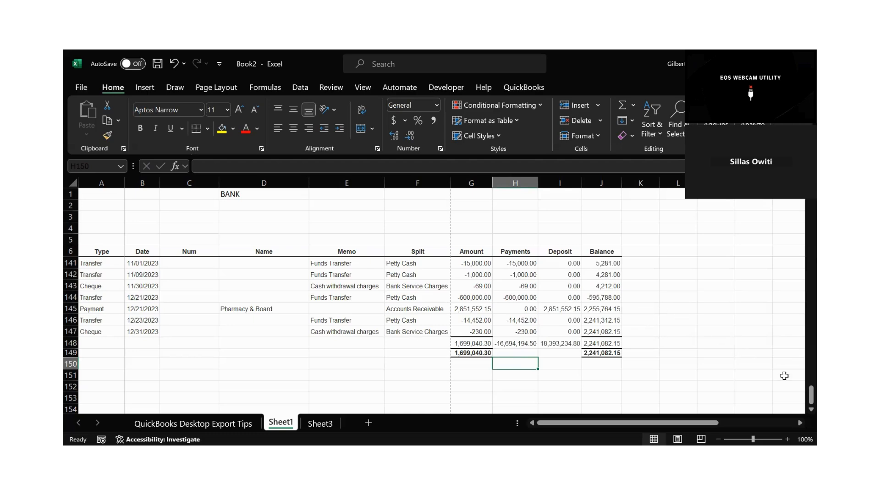
left_click_drag(808, 394, 559, 269)
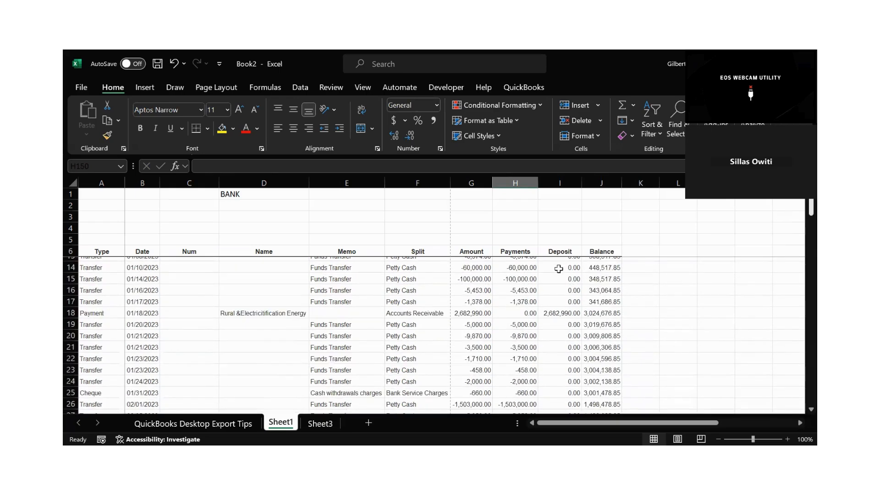
left_click(399, 287)
left_click(405, 275)
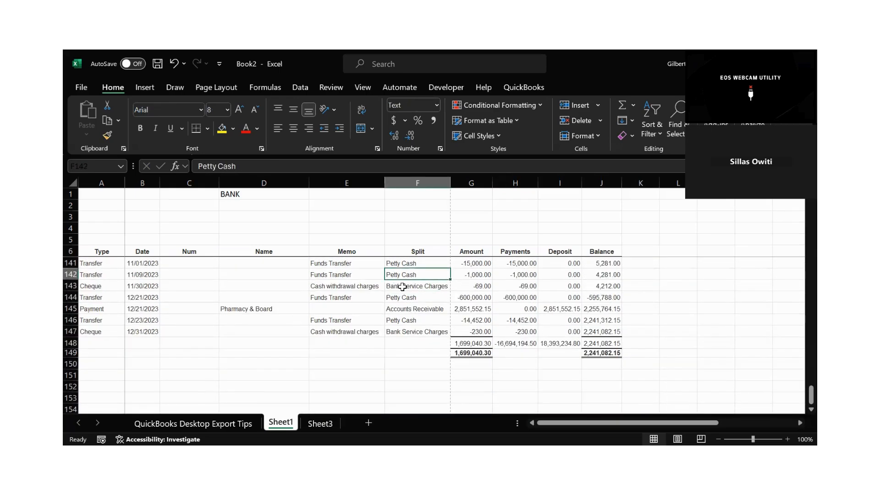
left_click(400, 288)
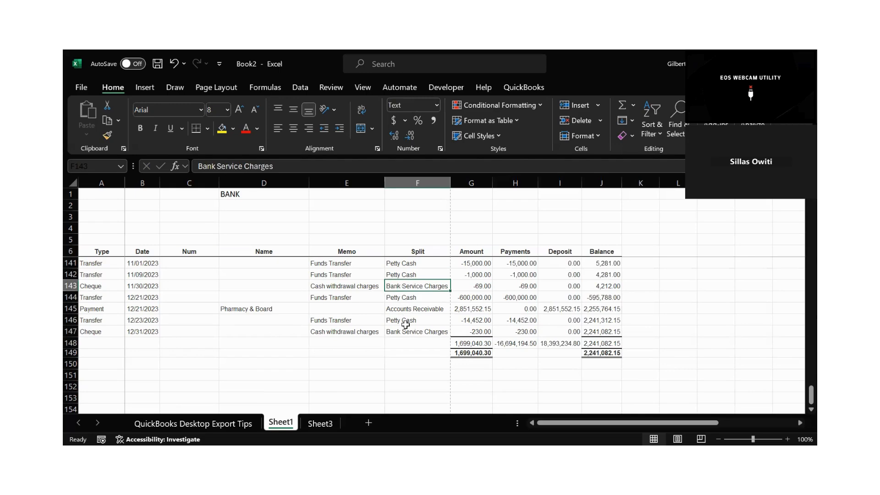
left_click(401, 309)
left_click(402, 329)
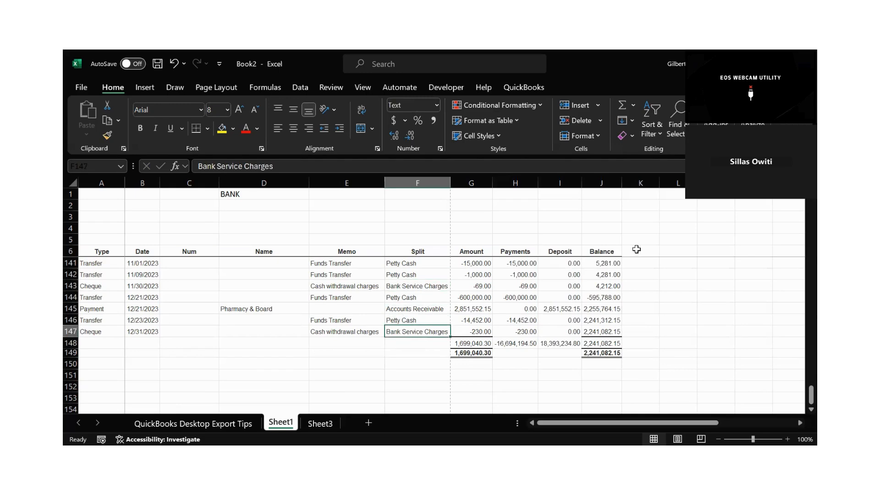
Set the font colour of the opening balance in cell J7 to red.
scroll(797, 334, "up", 20)
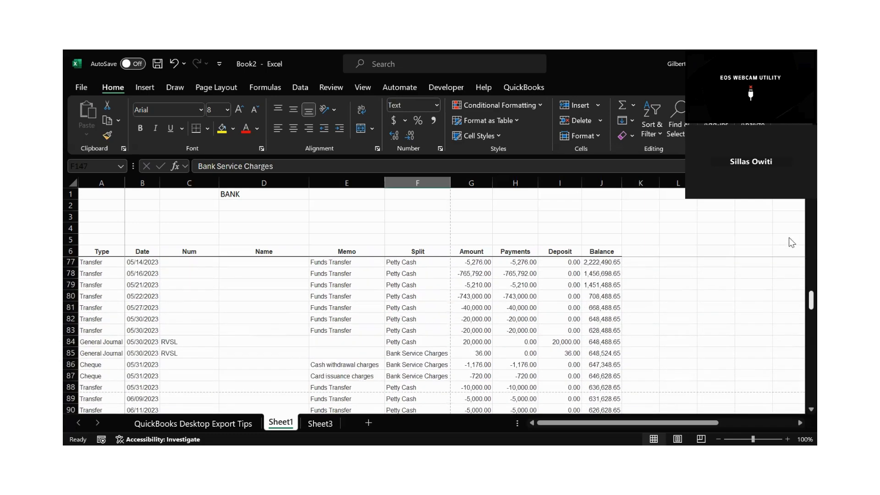
scroll(789, 229, "up", 20)
scroll(790, 209, "up", 2)
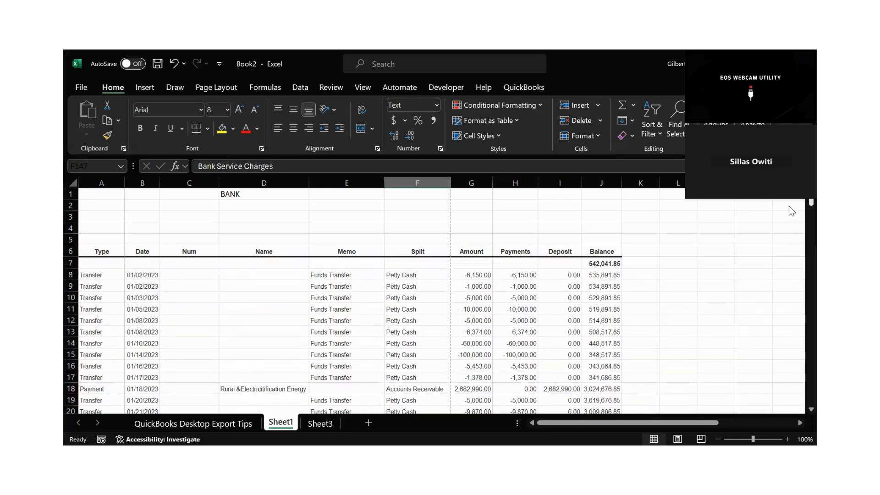
left_click(682, 287)
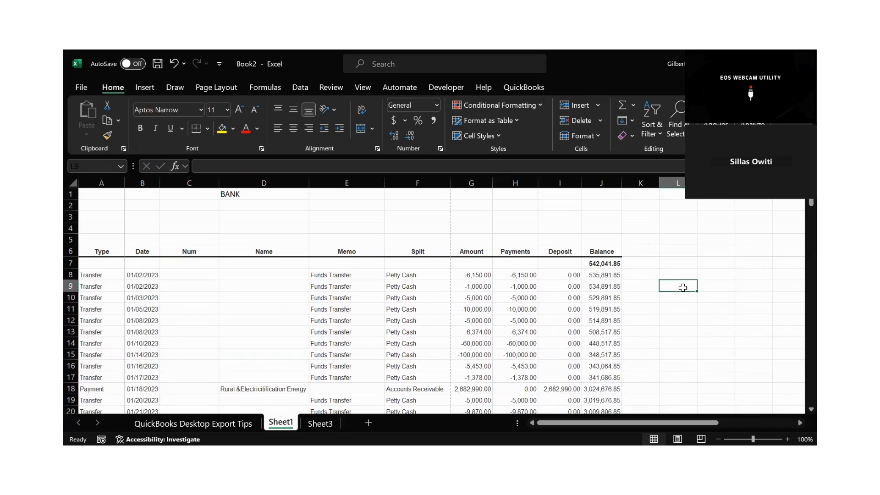
left_click(607, 261)
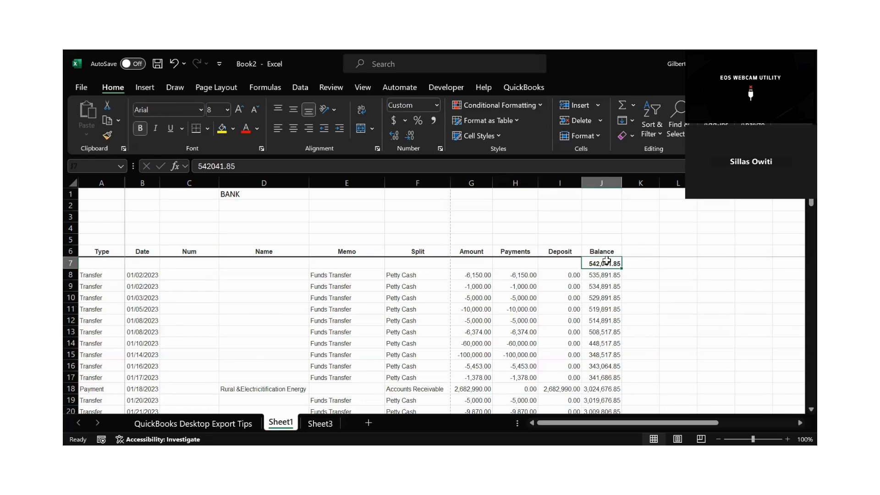
left_click(661, 287)
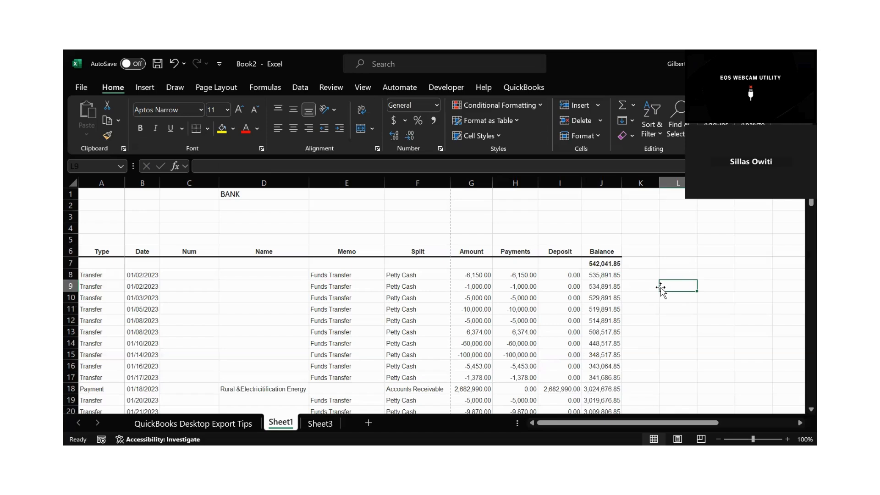
left_click(612, 267)
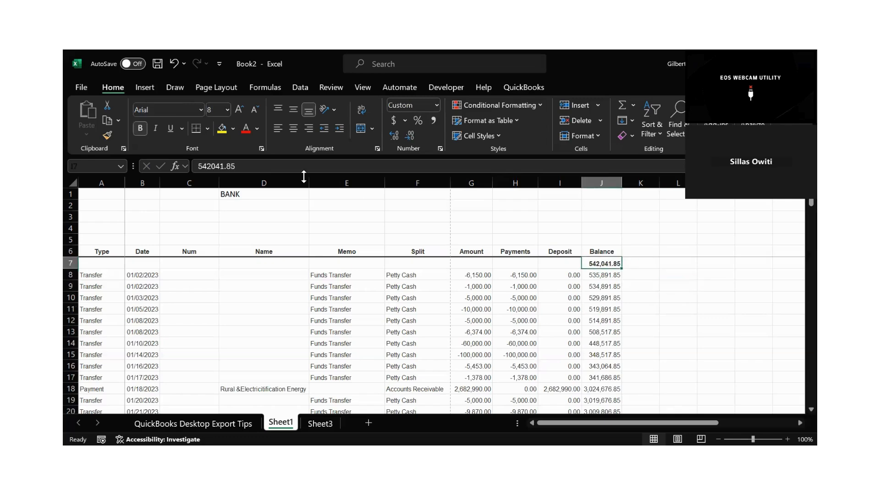
left_click(245, 133)
left_click(640, 261)
left_click(605, 261)
left_click(637, 277)
left_click(608, 264)
Inspect the Payments and Deposit columns alongside the opening balance in J7.
left_click(530, 184)
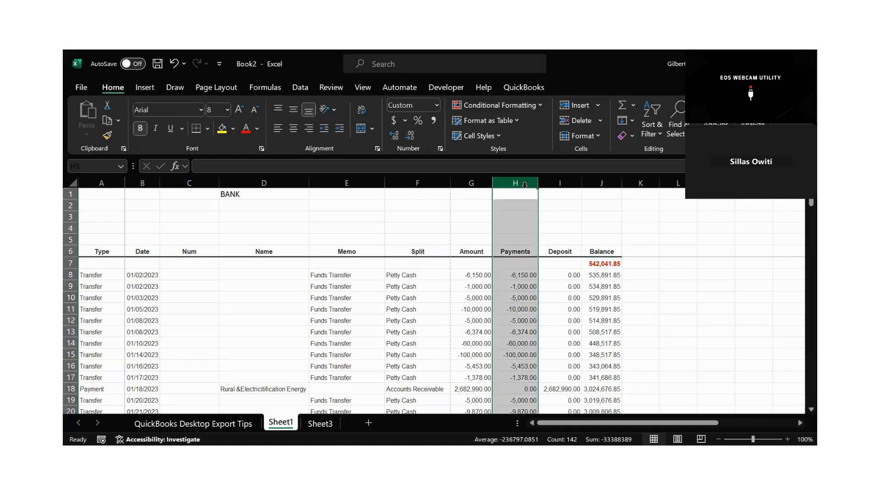
left_click(554, 189)
left_click(572, 178)
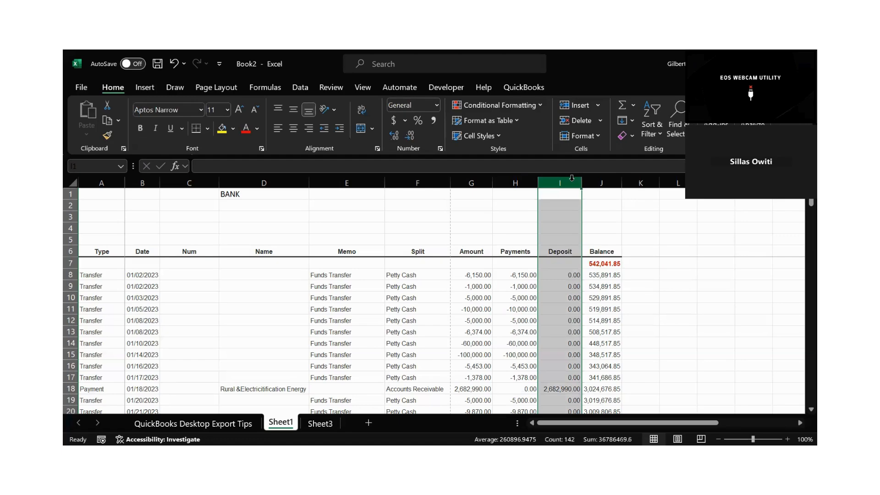
left_click(524, 181)
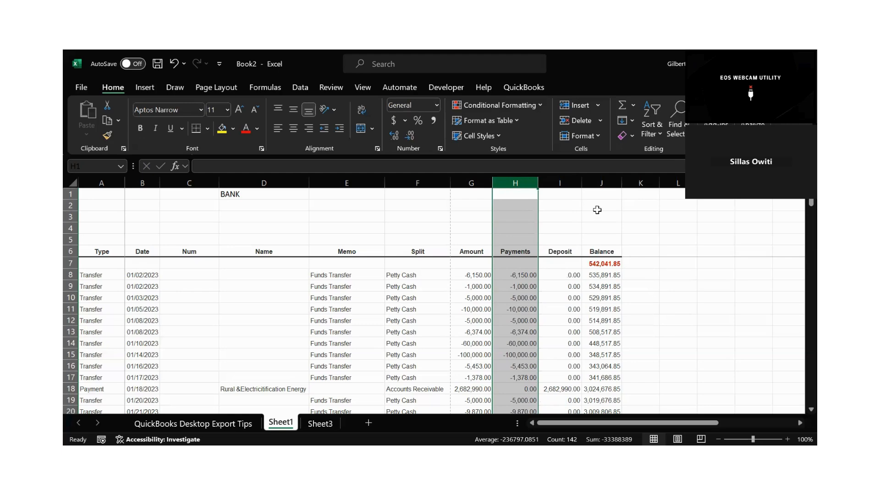
left_click(600, 264)
left_click(634, 291)
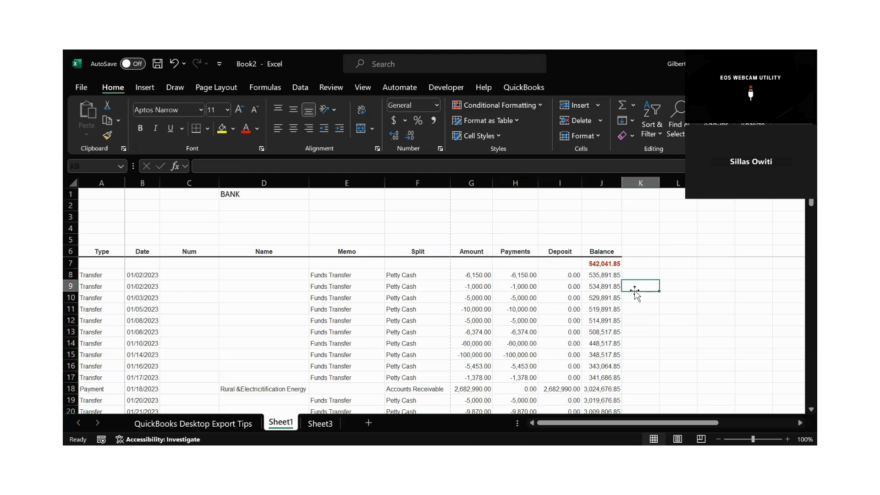
Look through the remaining transactions down to the Payments, Deposit and Balance totals at the end of the report.
key("Down")
key("Down")
key("Down")
key("Down")
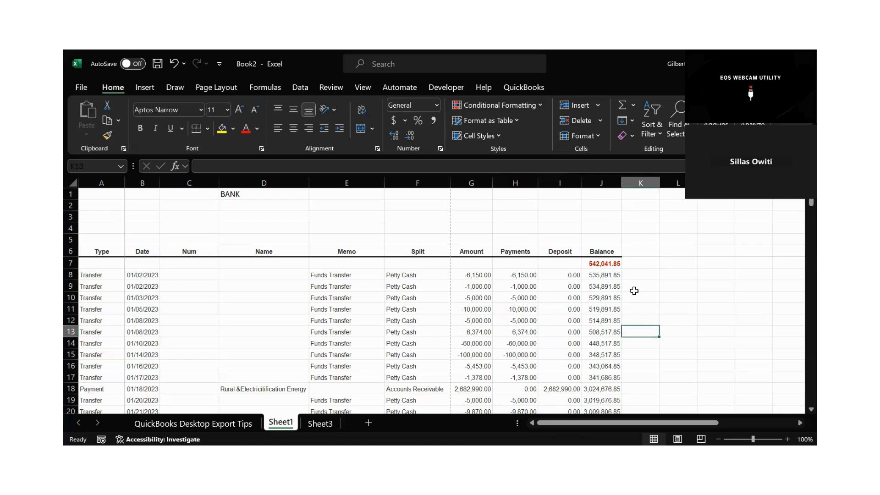
key("Down")
key("Down")
key("Down")
key("Down")
key("Down")
key("Down")
key("Down")
key("Down")
key("Down")
key("Down")
key("Down")
key("Down")
key("Down")
key("Down")
key("Down")
key("Down")
key("Down")
key("Down")
key("Down")
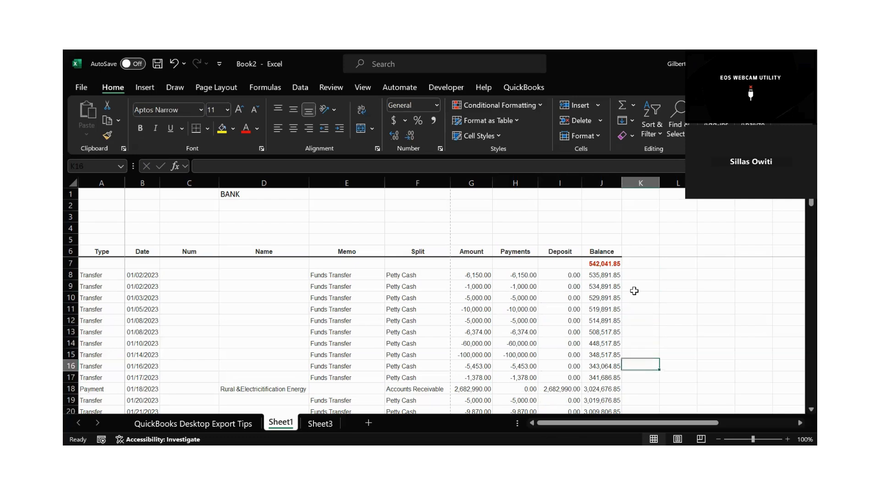
key("Down")
key("Down")
key("Down")
key("Down")
key("Down")
key("Down")
key("Down")
key("Down")
key("Down")
key("Down")
key("Down")
key("Down")
key("Down")
key("Down")
key("Down")
key("Down")
key("Down")
key("Down")
key("Down")
key("Down")
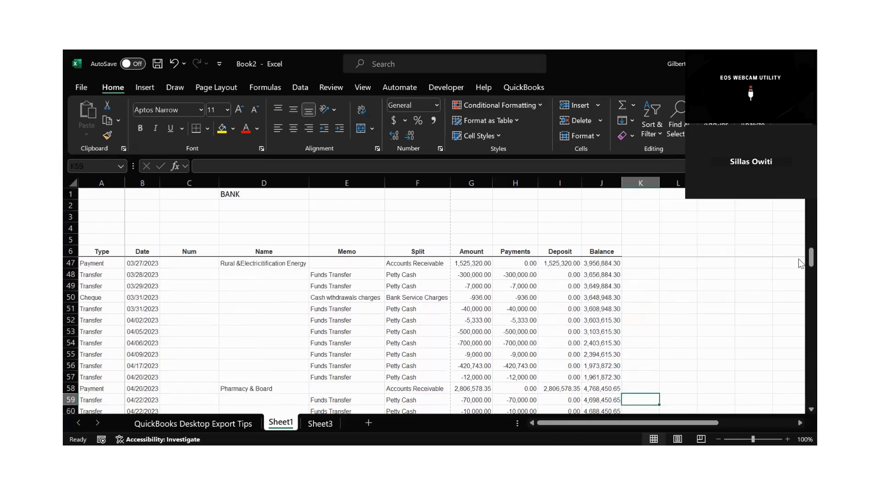
scroll(800, 347, "down", 20)
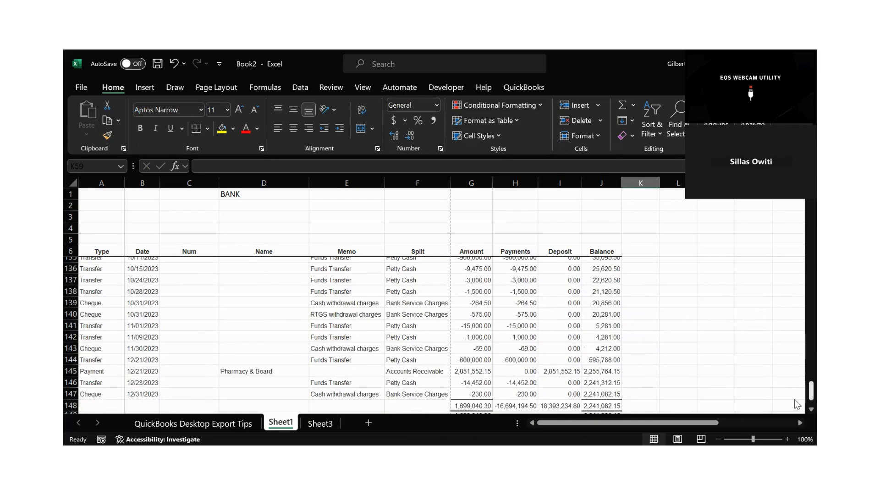
left_click(566, 375)
key("Down")
key("Down")
key("Down")
key("Down")
key("Down")
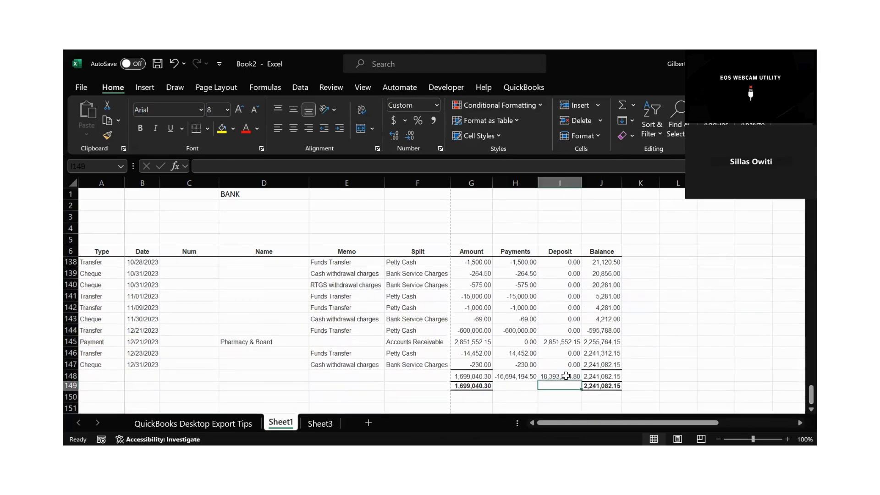
left_click(543, 385)
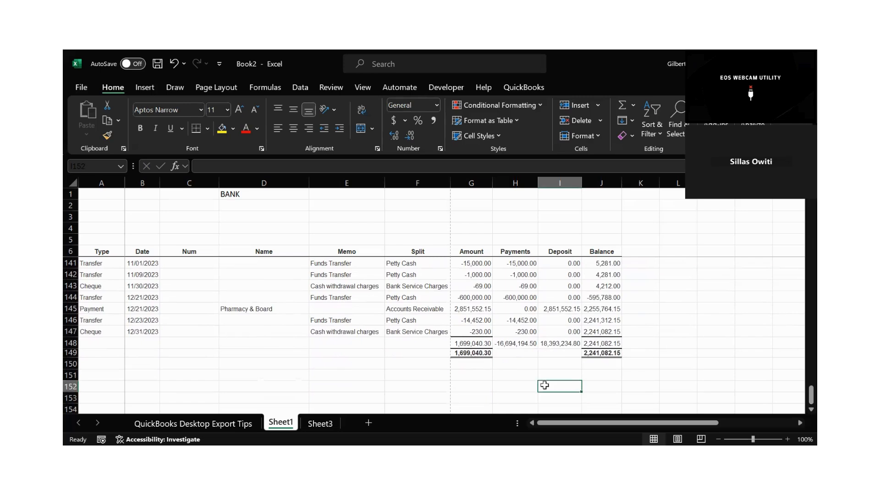
Reference the Deposit total I148 in cell I152 and the Payments total H148 in cell I154.
type("=")
left_click(557, 342)
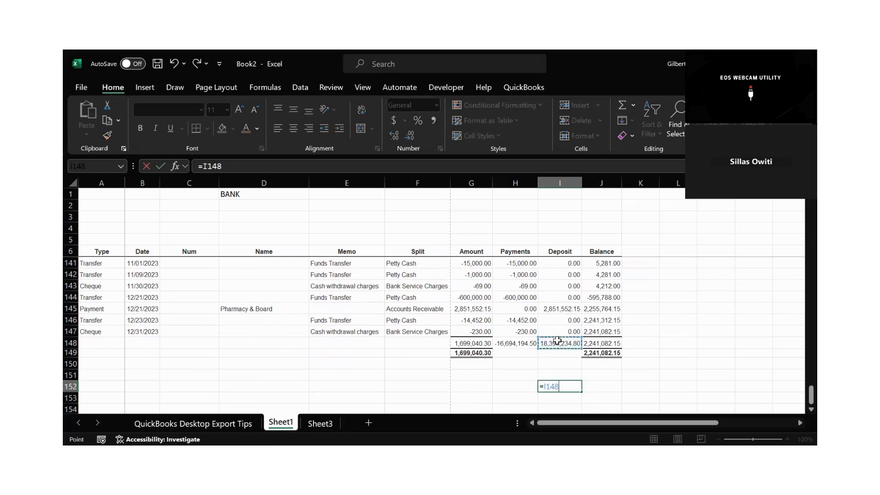
key("Return")
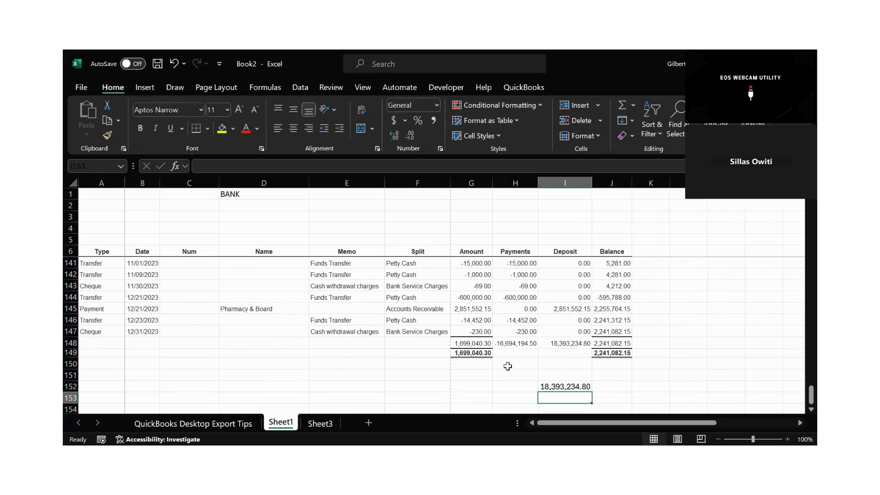
key("Down")
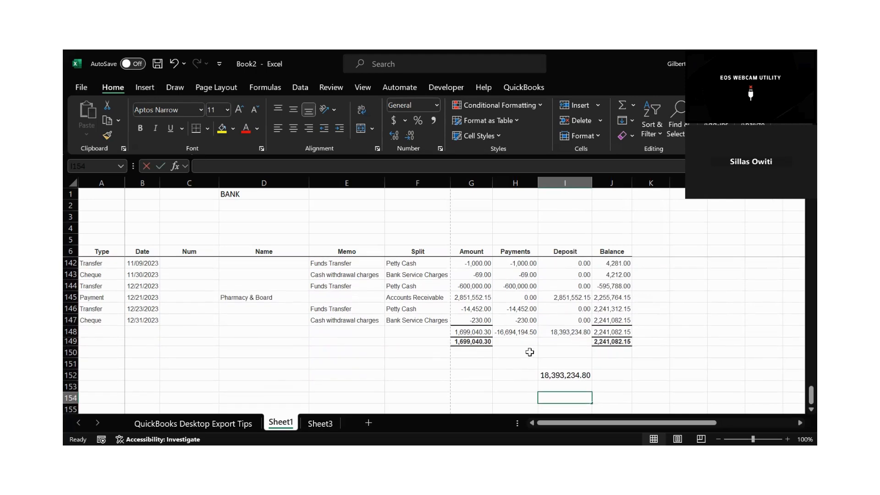
type("=")
left_click(513, 331)
key("Return")
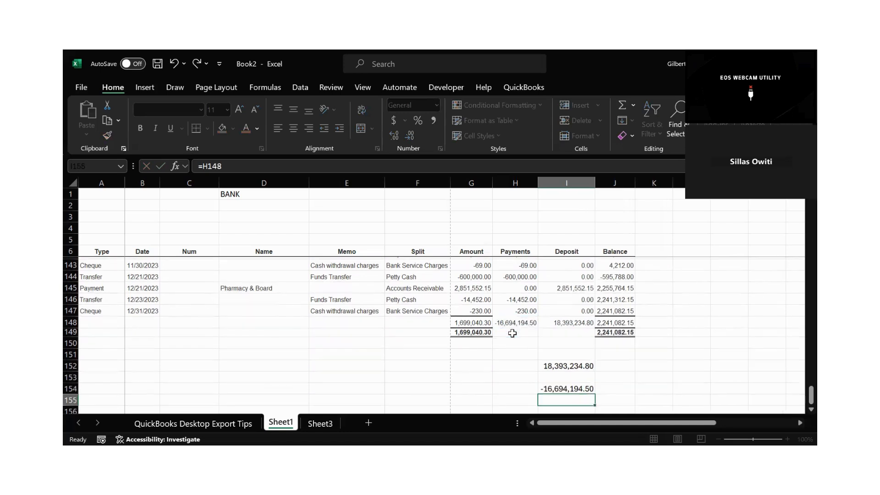
Add I152 and I154 in cell I156 to get the net of deposits and payments.
scroll(512, 333, "down", 1)
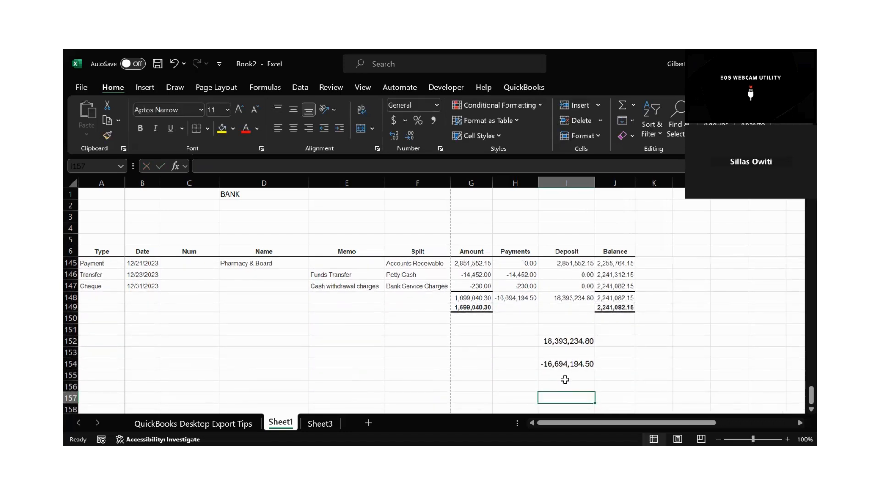
left_click(552, 387)
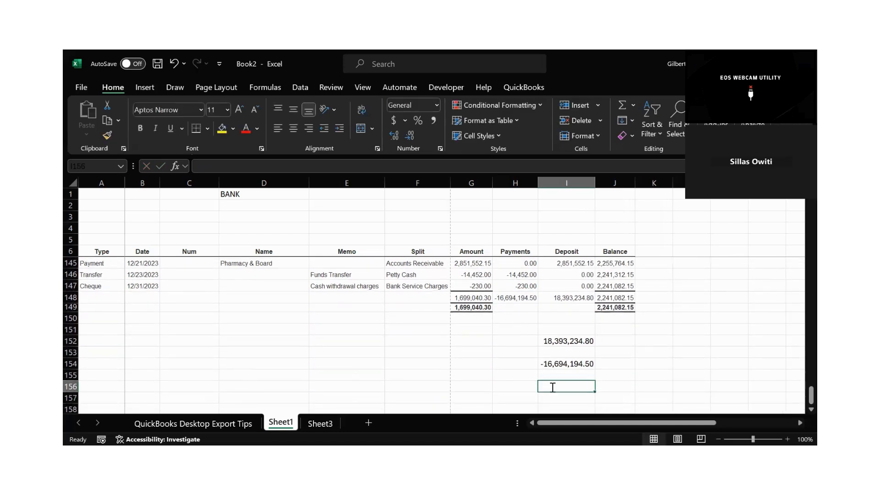
type("=")
left_click(551, 343)
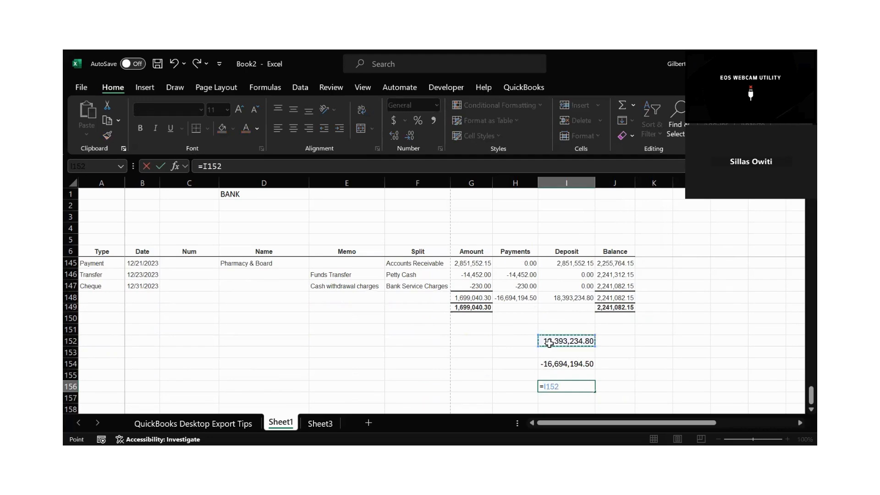
type("+")
left_click(549, 365)
key("Return")
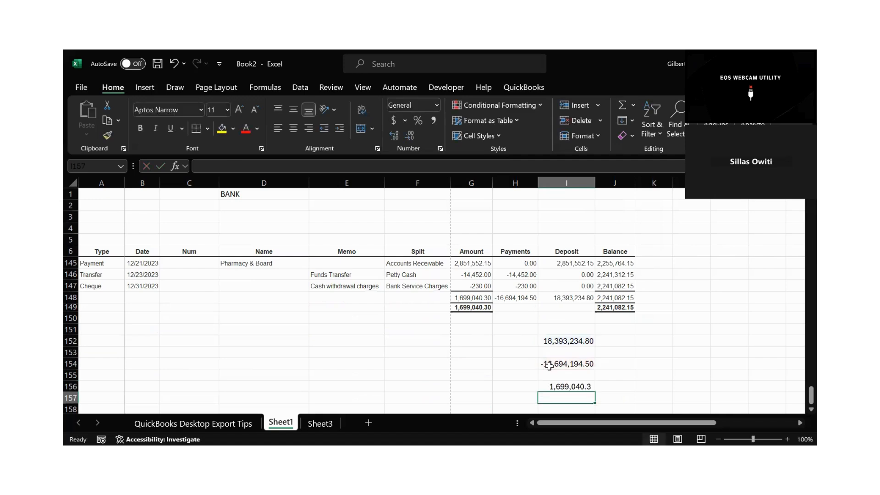
Subtract the net figure in I156 from the closing balance J148 in cell J156, then check the Payments reference in I154.
left_click(603, 299)
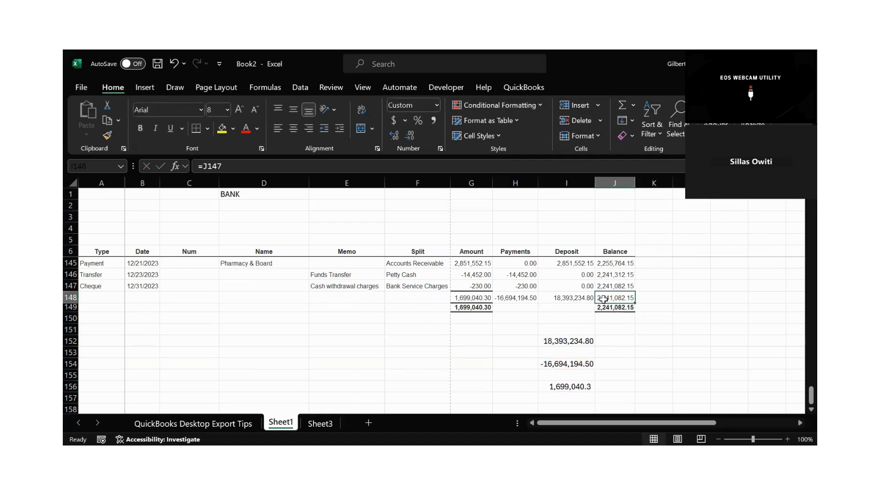
left_click(621, 386)
type("=")
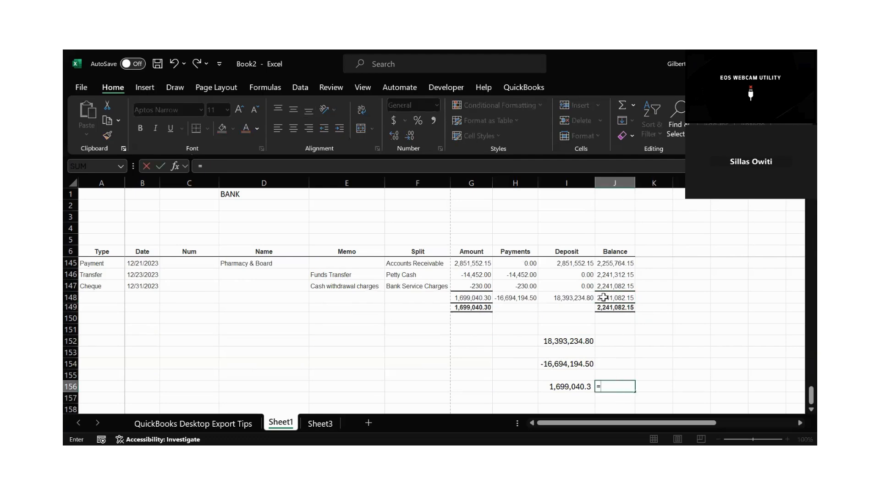
left_click(603, 298)
type("-")
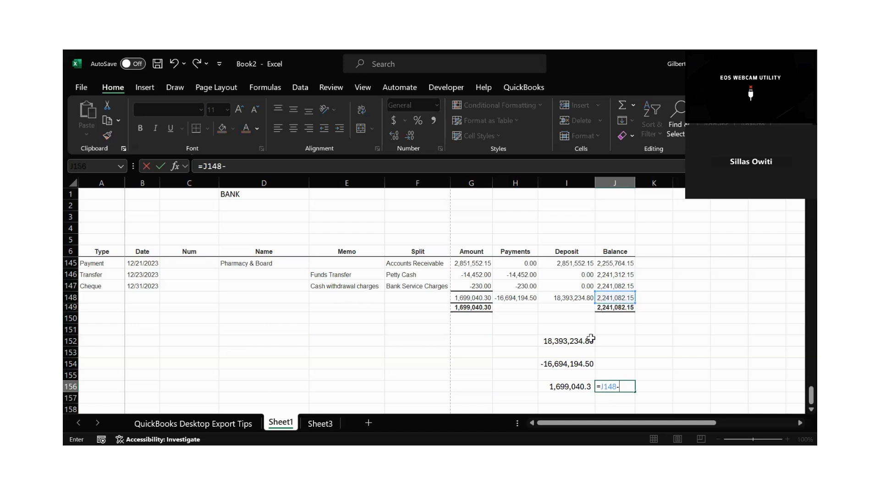
left_click(558, 386)
key("Return")
left_click(614, 387)
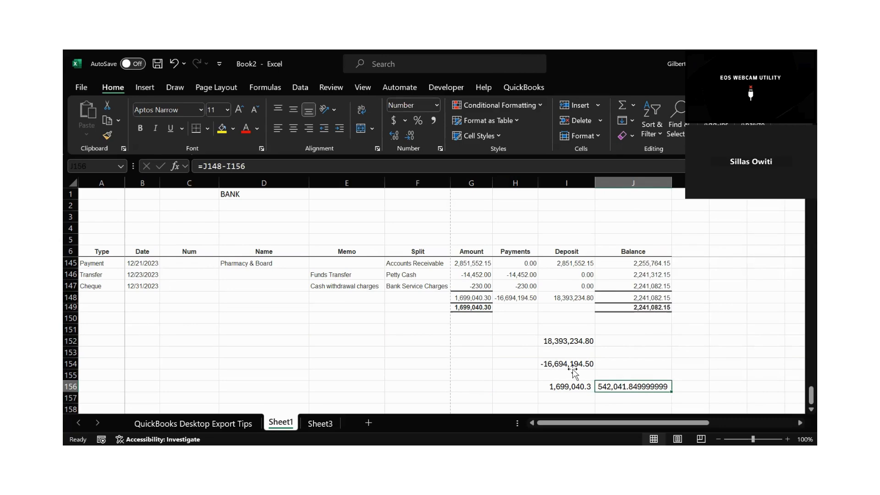
left_click(546, 365)
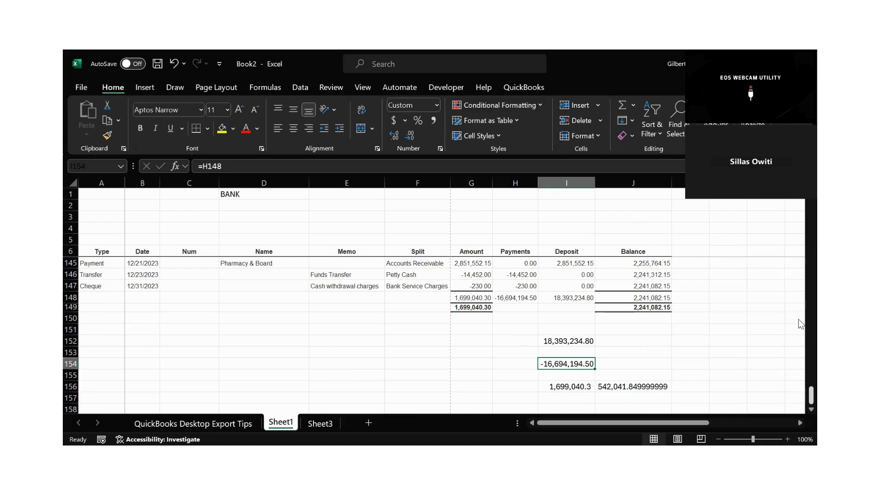
Clear the check calculations in cells I152 to J156 below the report totals.
scroll(800, 324, "up", 20)
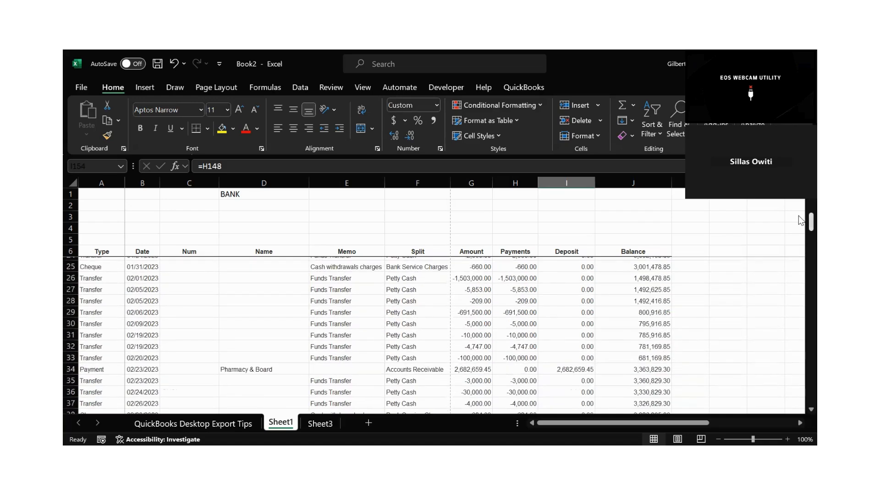
scroll(798, 329, "down", 20)
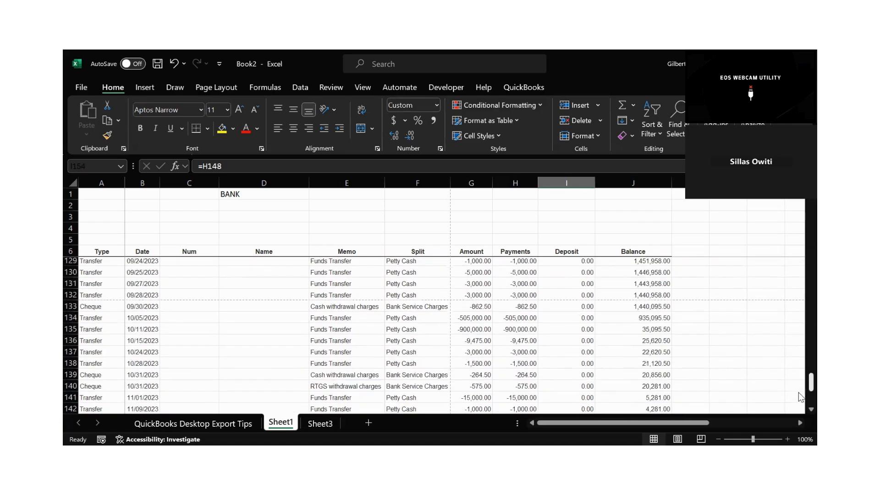
left_click_drag(540, 350, 617, 398)
key("Delete")
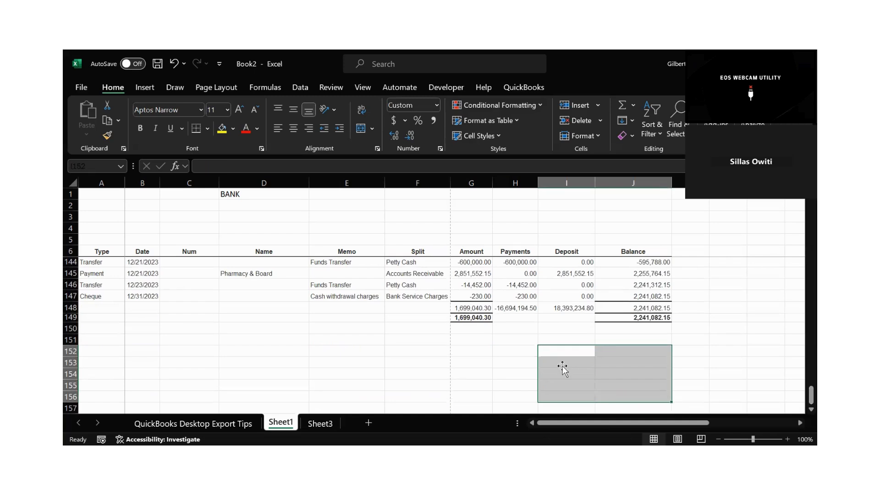
left_click(562, 366)
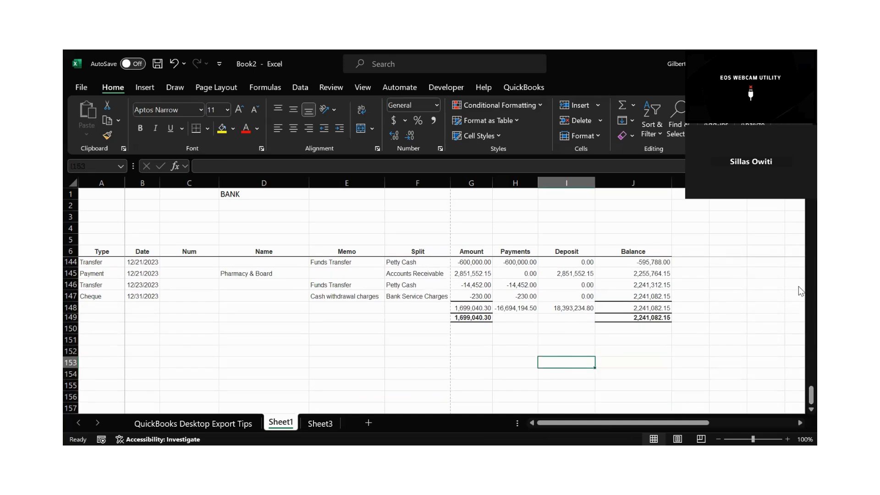
Set the font colour of the 12/21/2023 Petty Cash transfer amount in G144 to red.
left_click(475, 262)
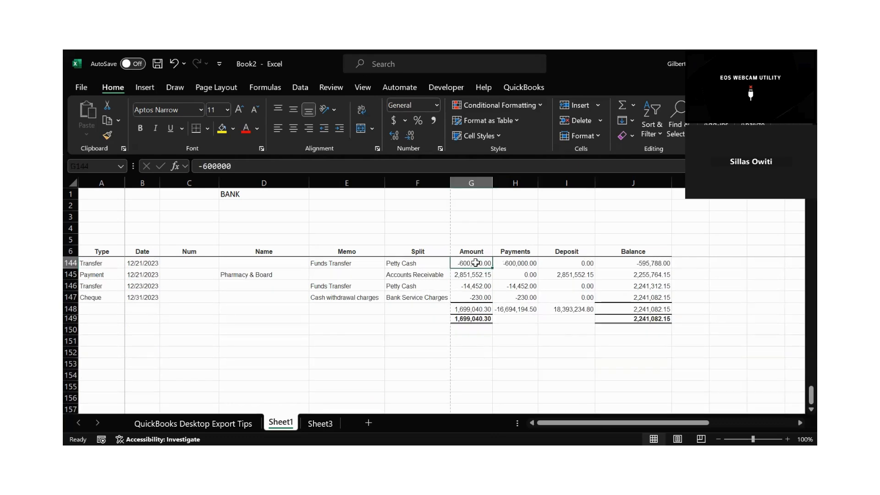
left_click(248, 130)
left_click(637, 306)
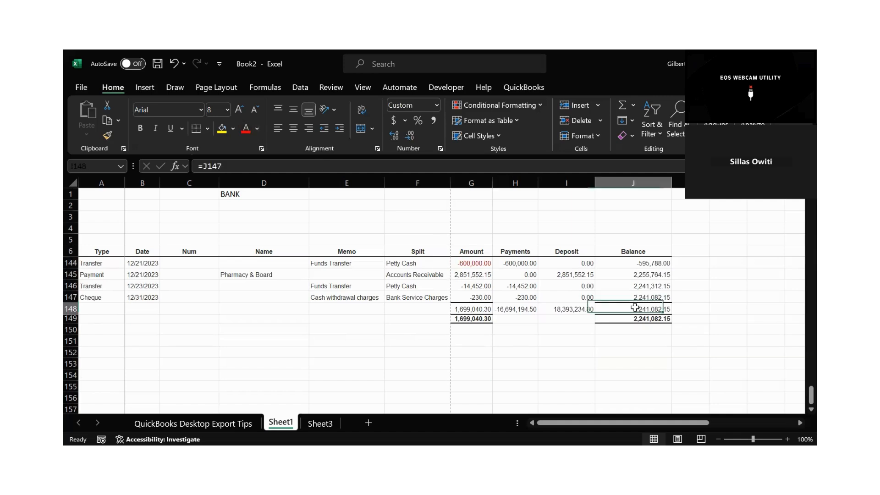
Enter the label "Bal as per bank" in cell G154 below the report totals.
left_click(635, 342)
key("Down")
key("Down")
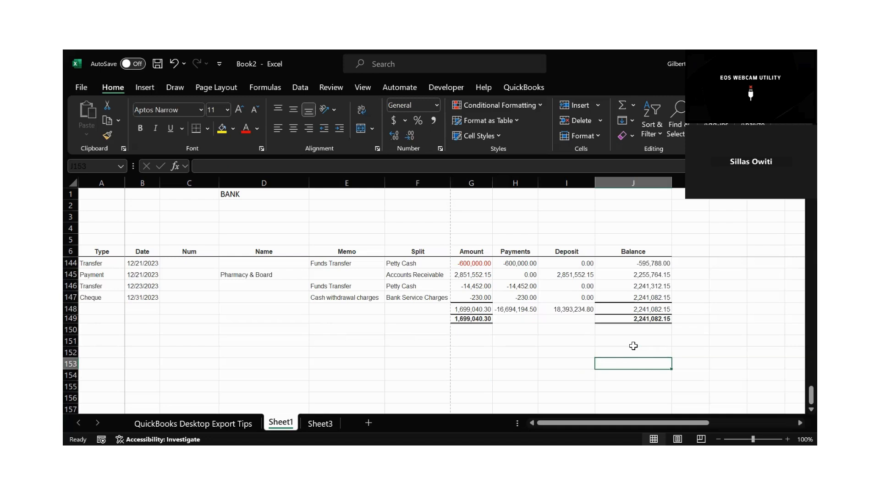
key("Down")
key("Left")
key("Left")
key("Left")
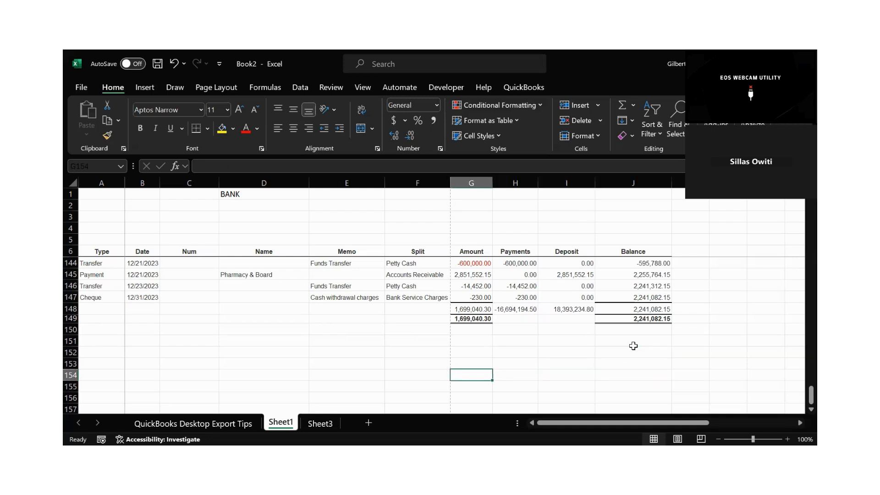
type("Bal")
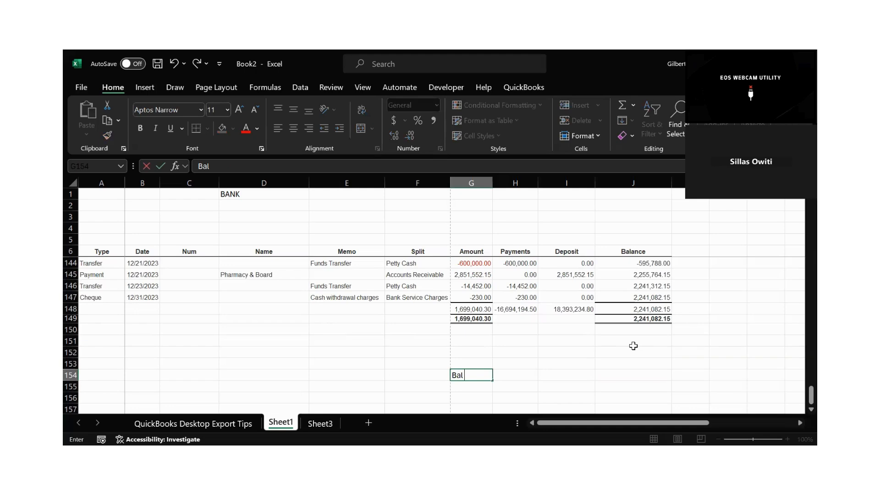
type(" as per bank")
Calculate the balance as per bank in J154 by adding 600,000 to the closing balance in J148.
key("Right")
key("Right")
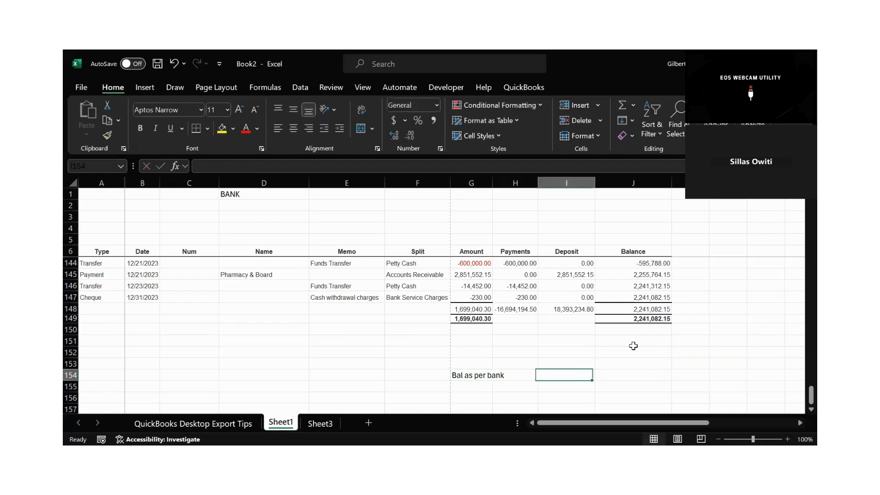
key("Right")
type("=")
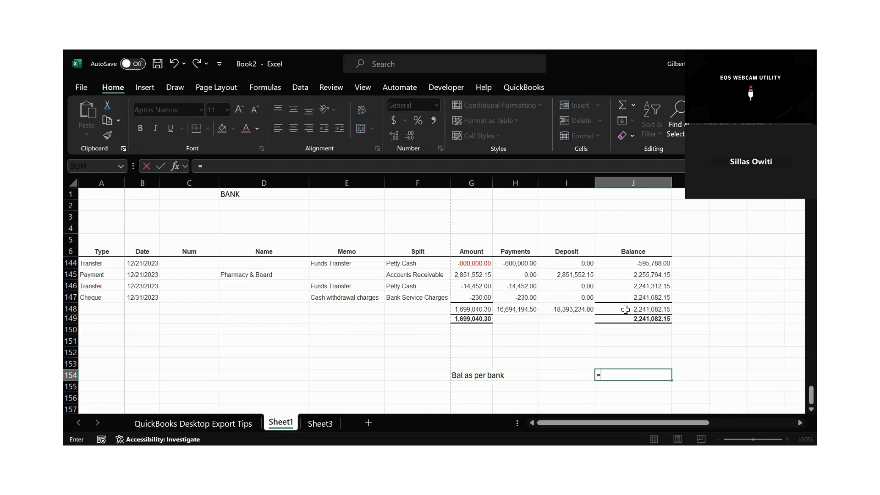
left_click(626, 310)
type("+")
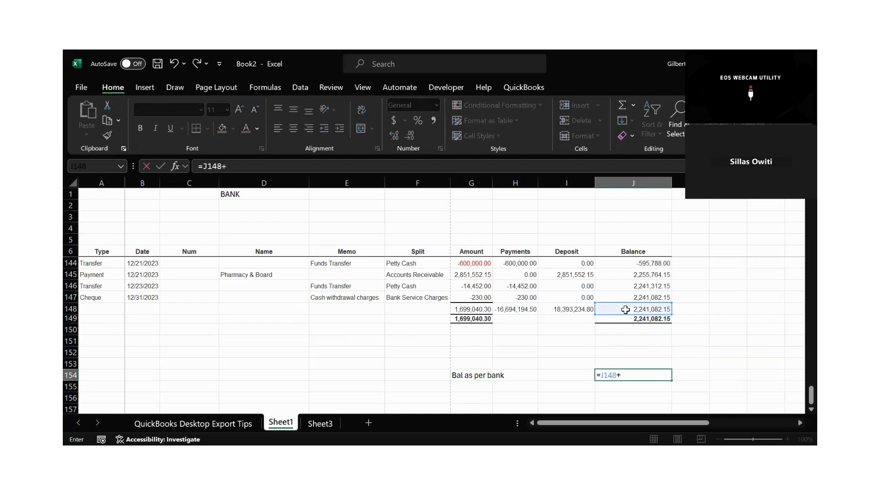
type("600,000")
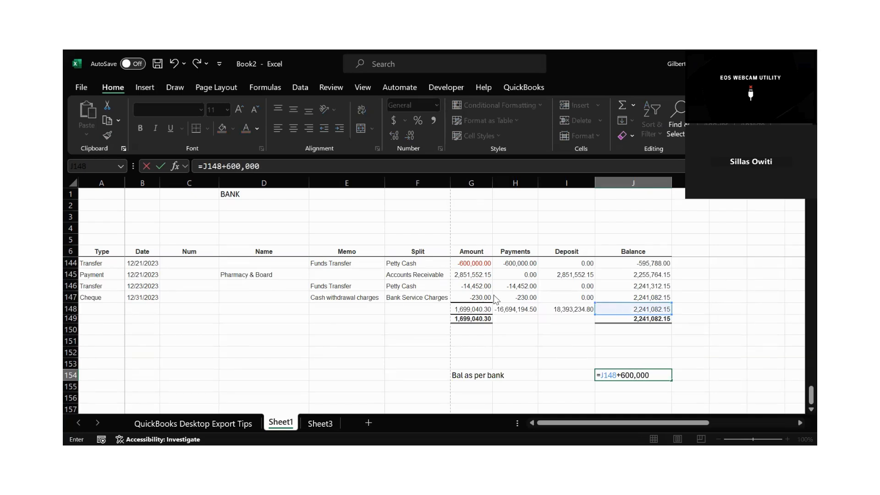
key("Return")
left_click(422, 297)
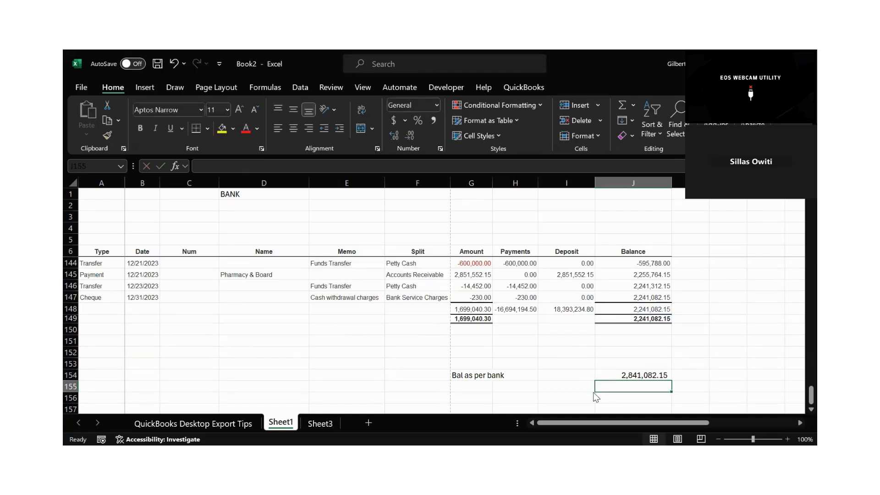
left_click(648, 377)
left_click_drag(649, 377, 472, 374)
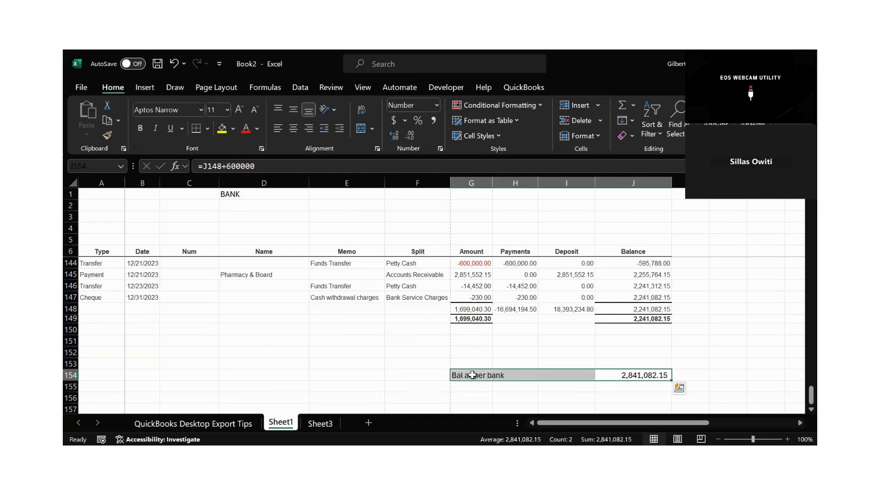
Enter the label "add unpresented chq" in cell G151 above the bank balance line.
left_click(485, 344)
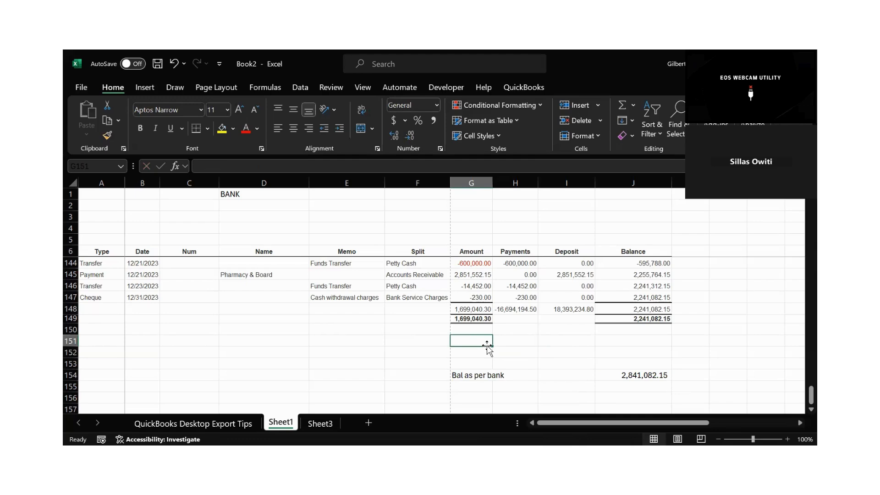
type("add")
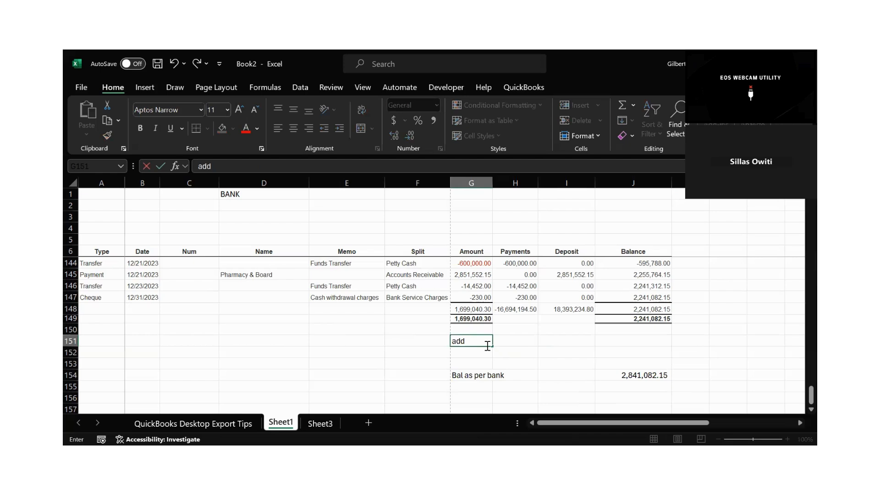
type(" unpresented chq")
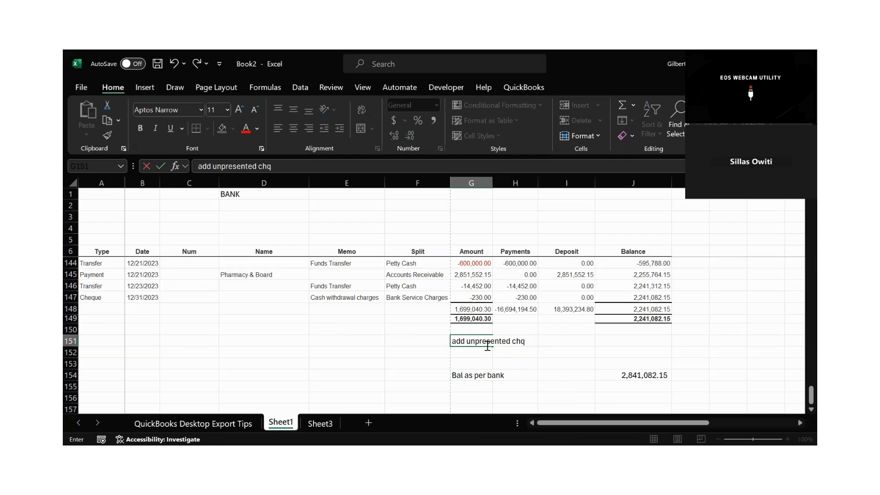
Enter 600,000 in J151 as the amount for the "add unpresented chq" line.
left_click(584, 349)
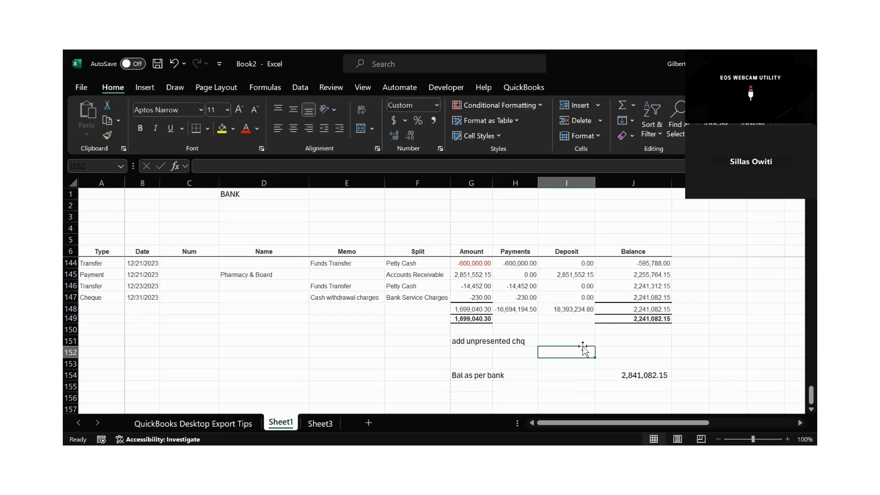
key("Up")
type("=")
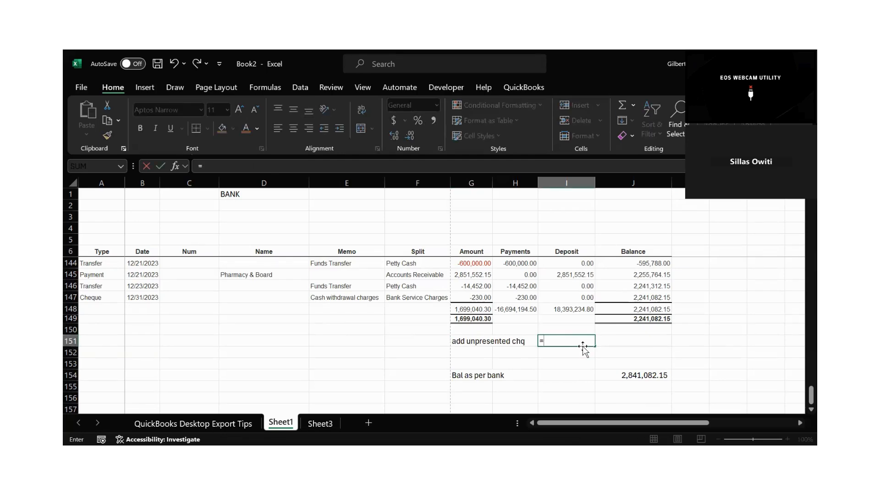
key("BackSpace")
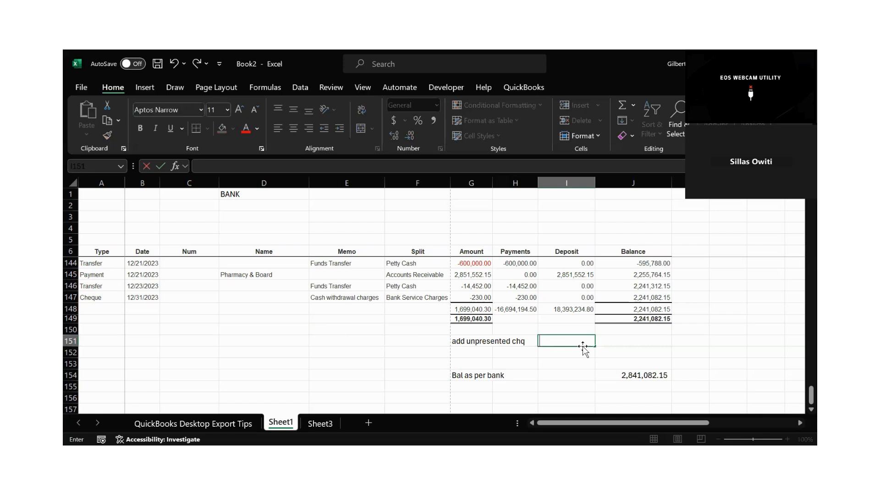
key("Right")
key("Right")
key("Left")
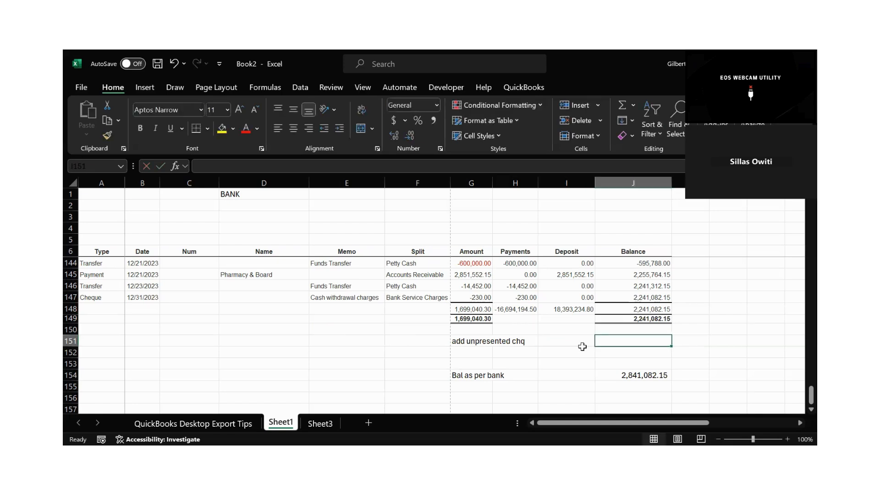
type("600,")
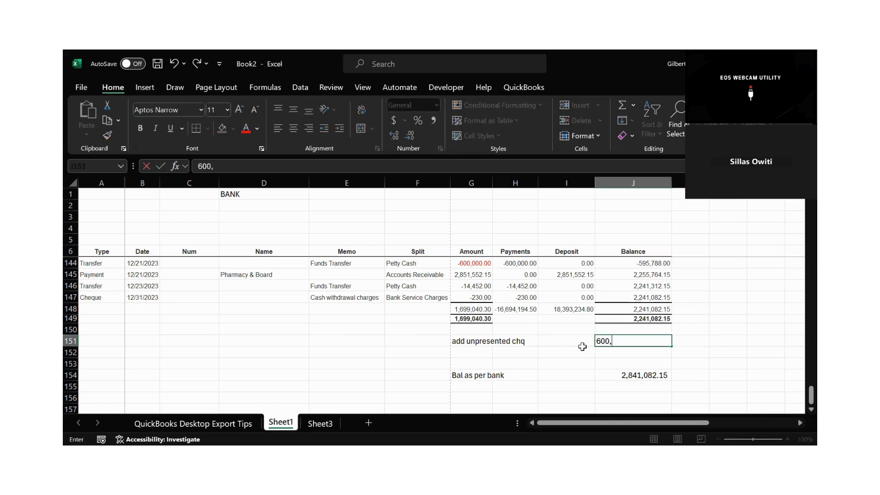
type("000")
key("Return")
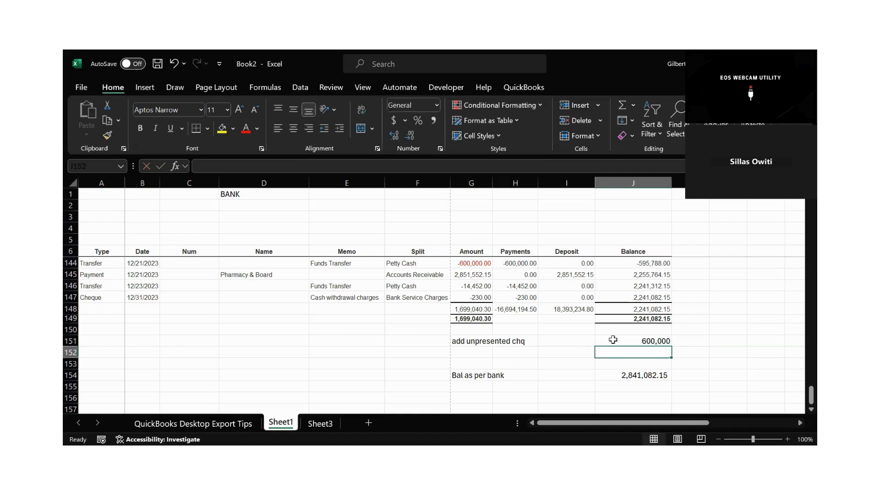
Reference the closing balance in J148 from cell J152, below the unpresented cheque amount.
left_click(629, 310)
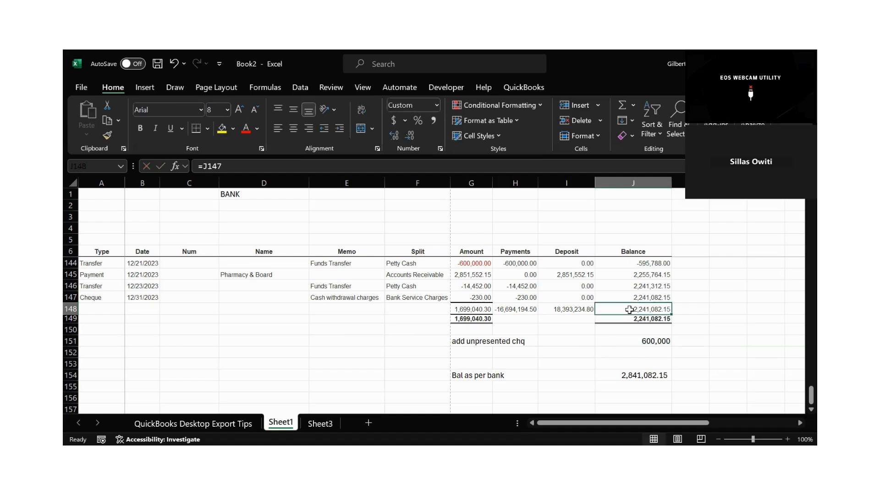
left_click(628, 352)
type("=")
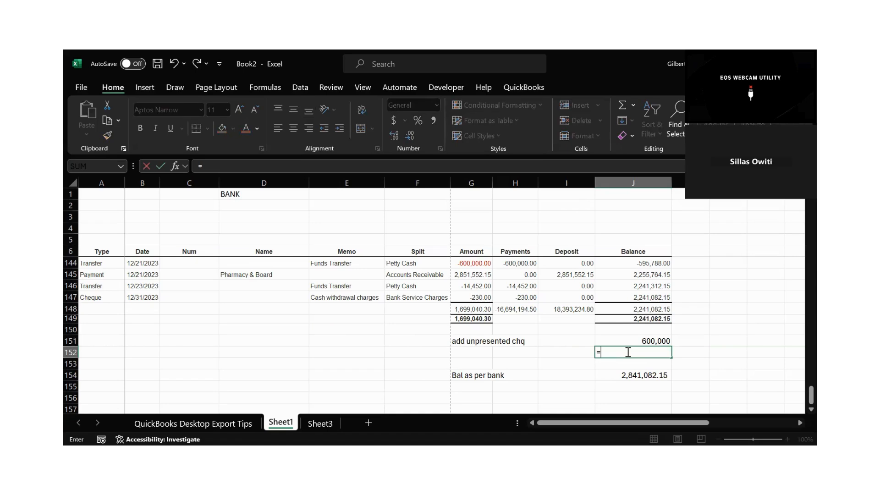
left_click(632, 309)
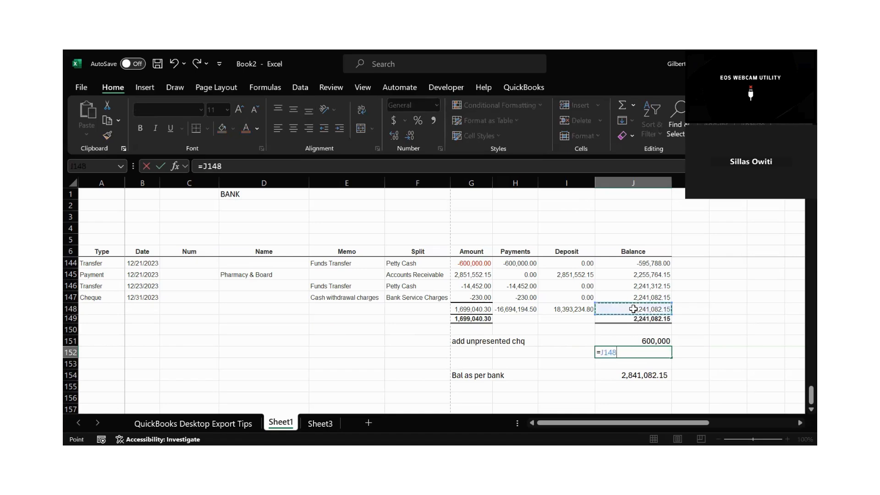
type("=")
key("BackSpace")
key("Return")
type("=")
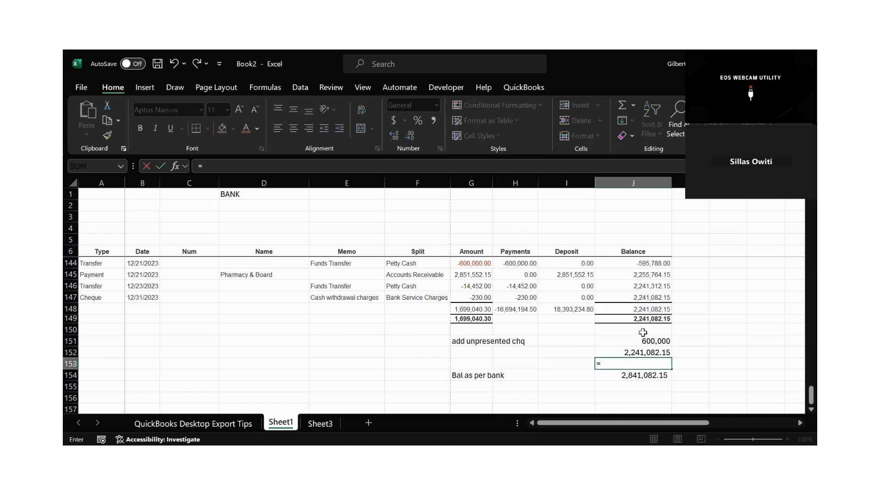
key("Escape")
Extend the formula in J152 to add the unpresented cheque amount in J151 to J148.
left_click(633, 349)
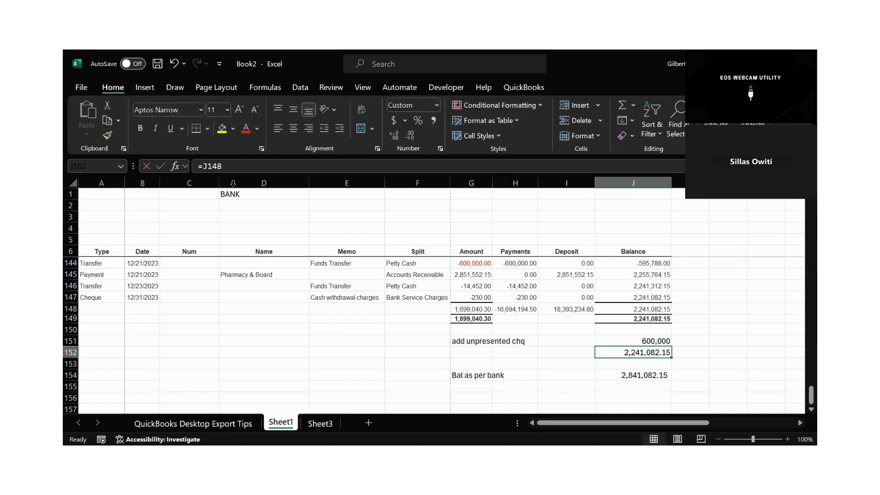
left_click(229, 168)
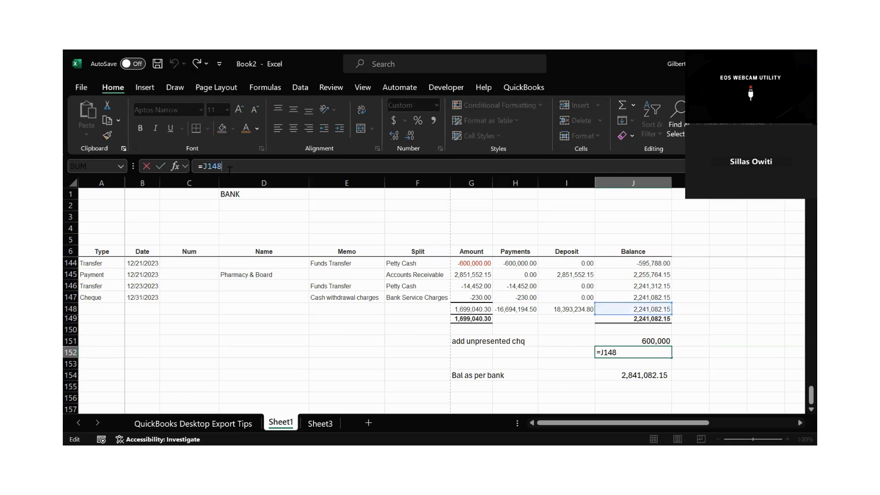
type("+")
left_click(636, 339)
key("Return")
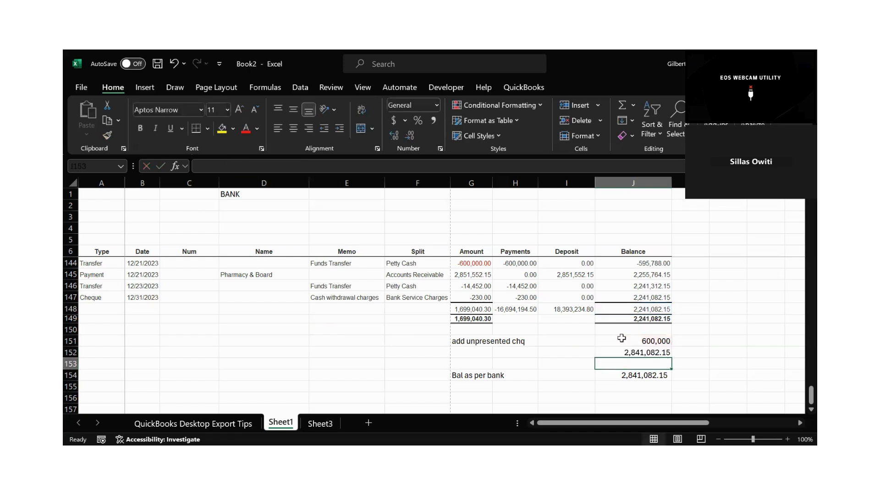
Enter the label "bal as per the ledger" in cell G152.
left_click(483, 353)
type("ba")
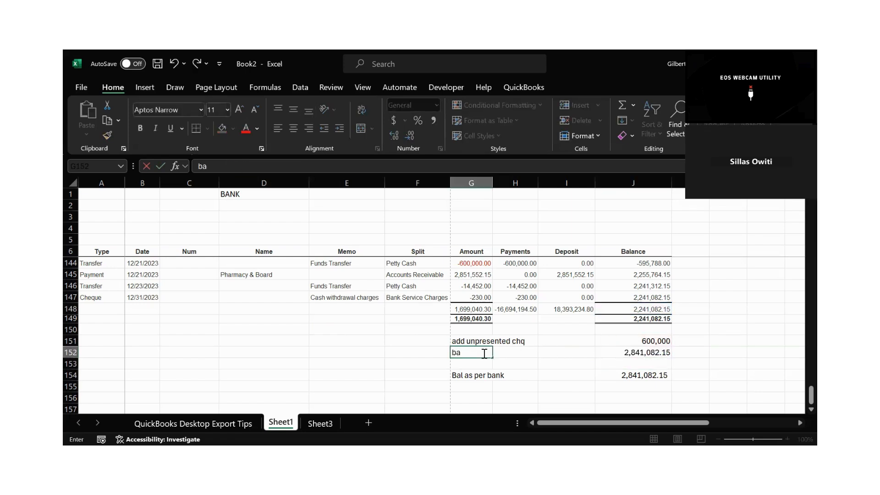
type("l as per the ledger")
key("BackSpace")
key("BackSpace")
key("BackSpace")
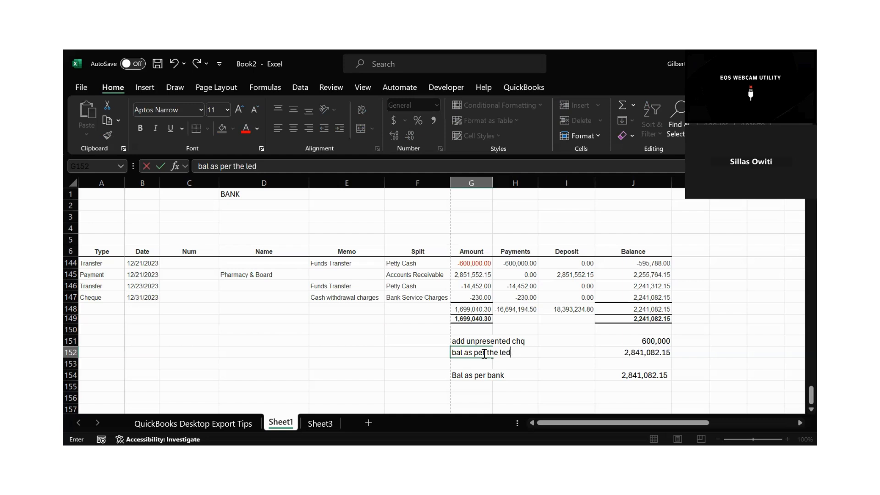
type("ger")
Set the font colour of the ledger and bank balance lines in G152:J154 to red.
left_click(648, 352)
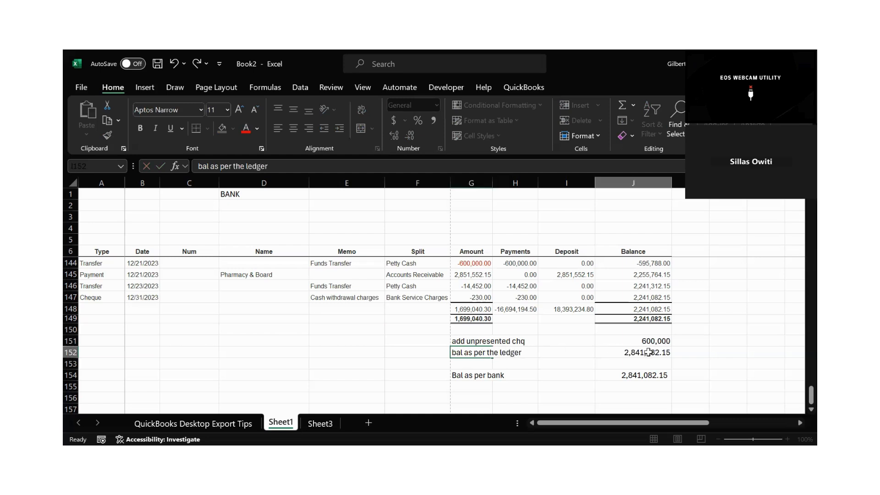
left_click_drag(648, 352, 458, 376)
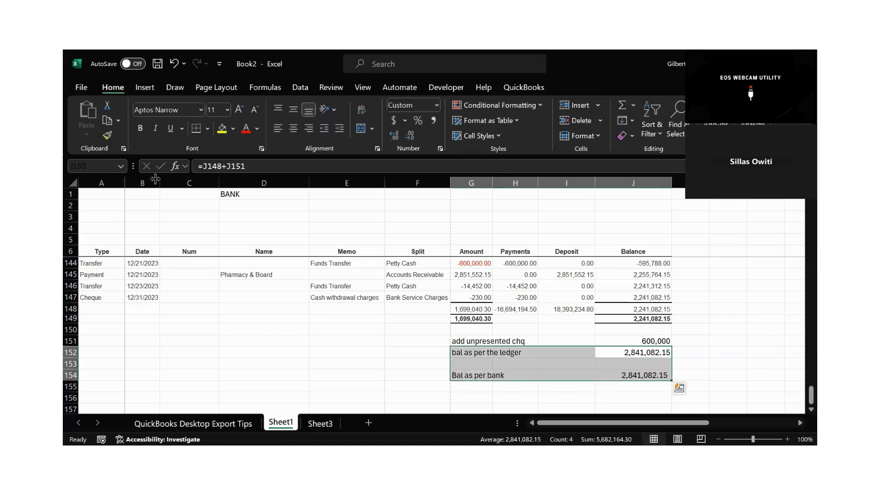
left_click(246, 128)
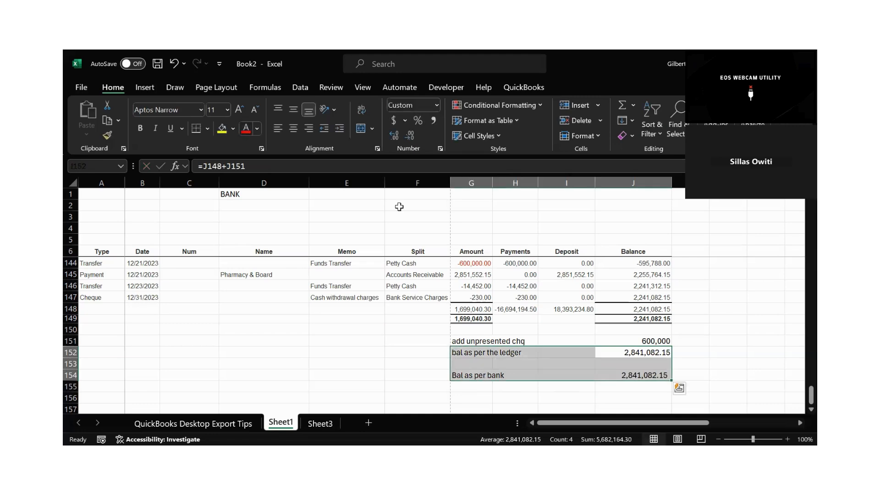
left_click(689, 373)
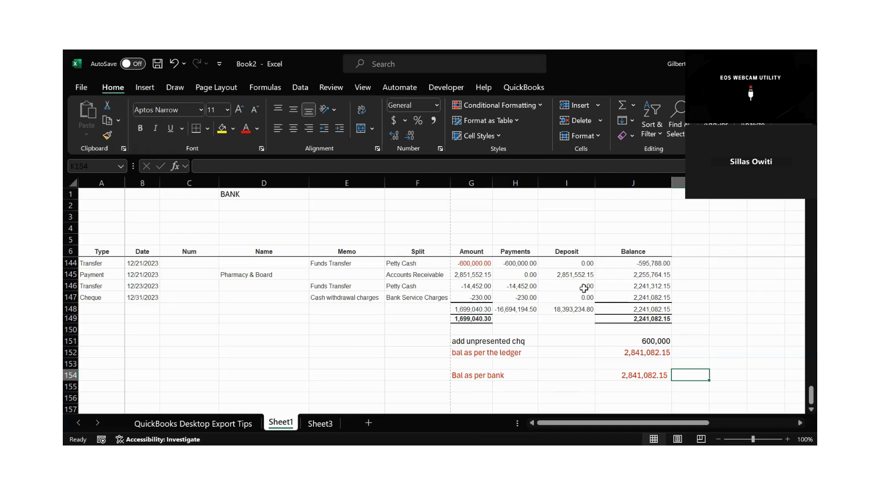
Review the Payments and Deposit columns against the reconciliation lines below the report totals.
left_click(525, 183)
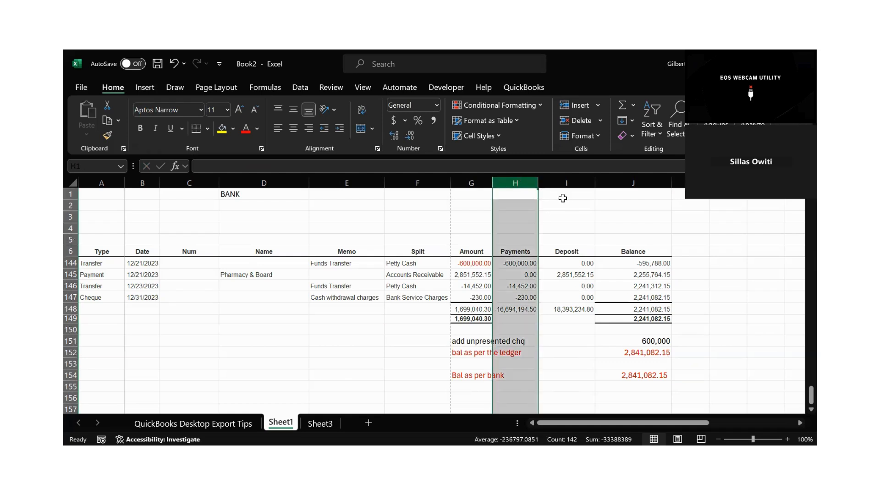
left_click(579, 182)
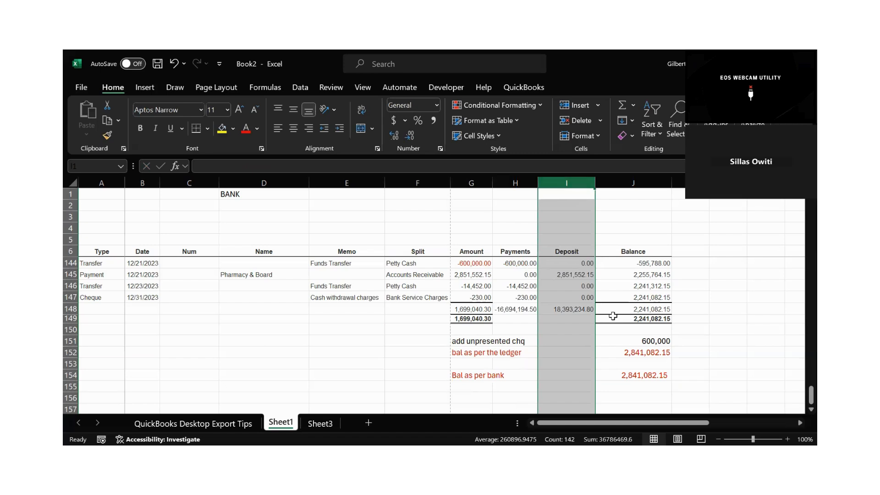
left_click(505, 386)
key("Down")
scroll(505, 385, "down", 2)
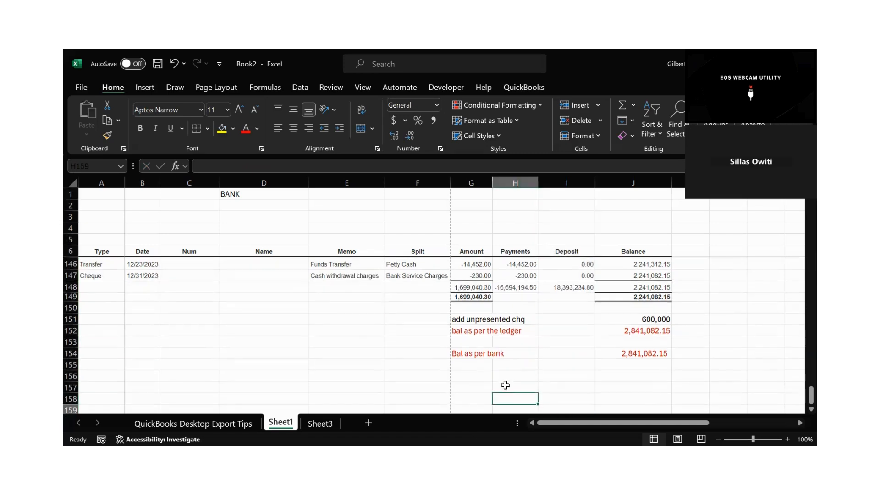
left_click(473, 372)
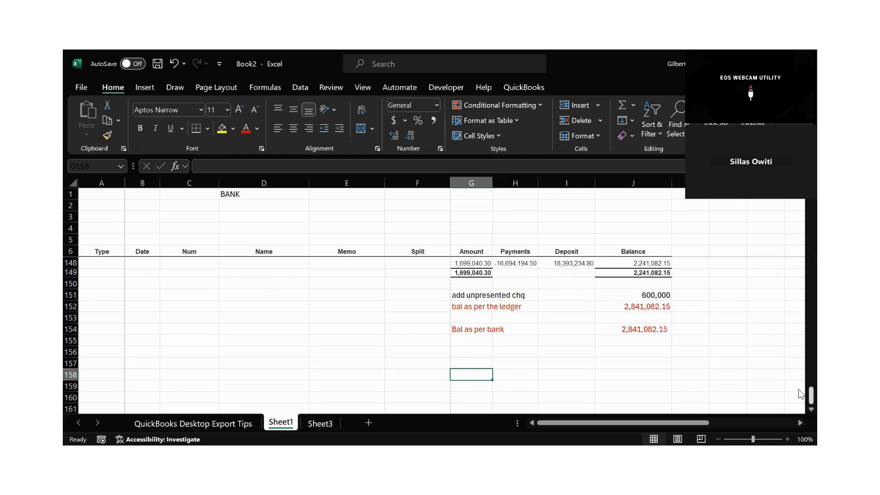
scroll(799, 387, "up", 4)
scroll(800, 387, "down", 2)
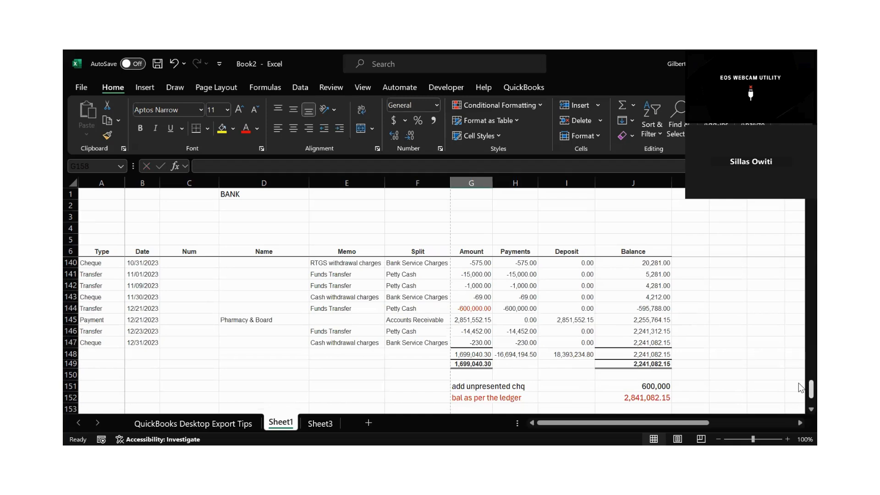
Examine the Split column entries from late September to December 2023 for Bank Service Charges and Petty Cash items.
left_click(427, 265)
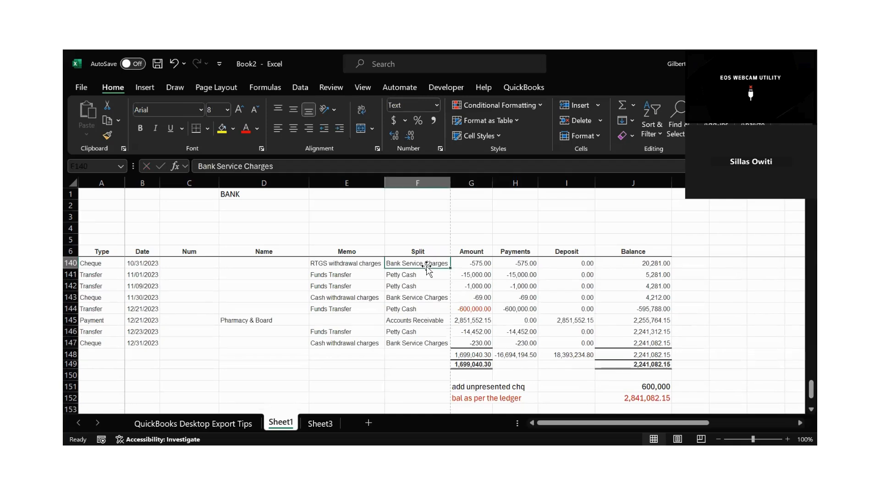
key("Up")
key("Up")
key("Up")
key("Up")
key("Up")
key("Up")
key("Up")
key("Up")
key("Up")
key("Up")
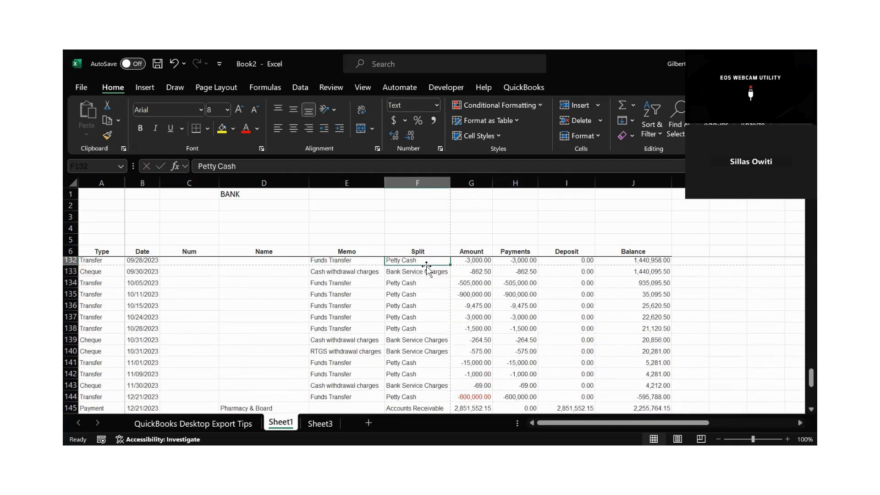
key("Down")
key("Down")
key("Down")
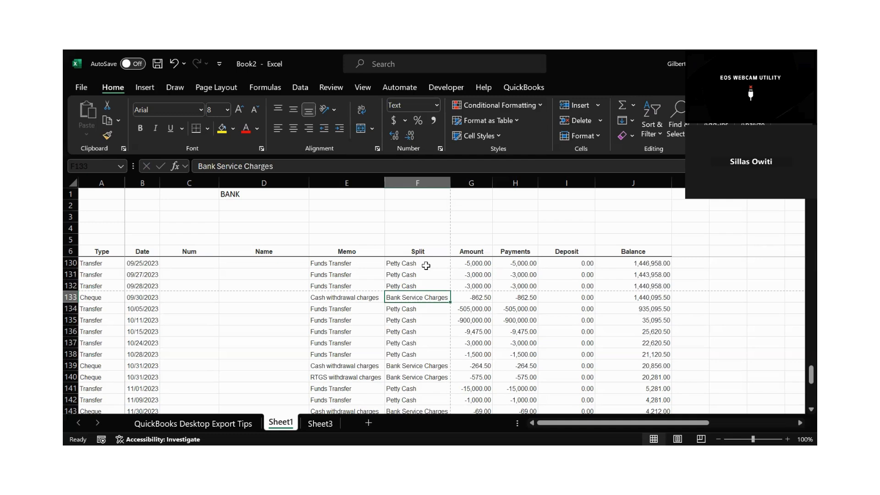
key("Down")
key("Down")
key("Down")
key("Down")
key("Down")
key("Down")
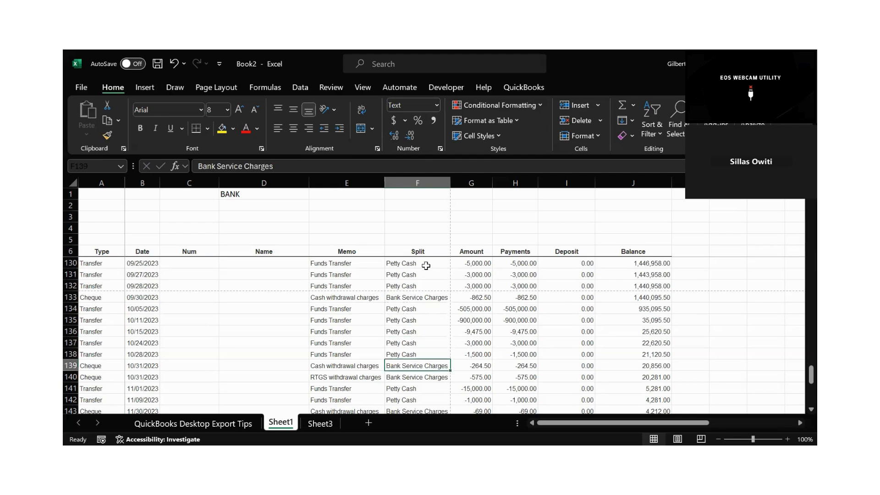
key("Down")
key("Down")
key("Down")
key("Down")
key("Down")
key("Down")
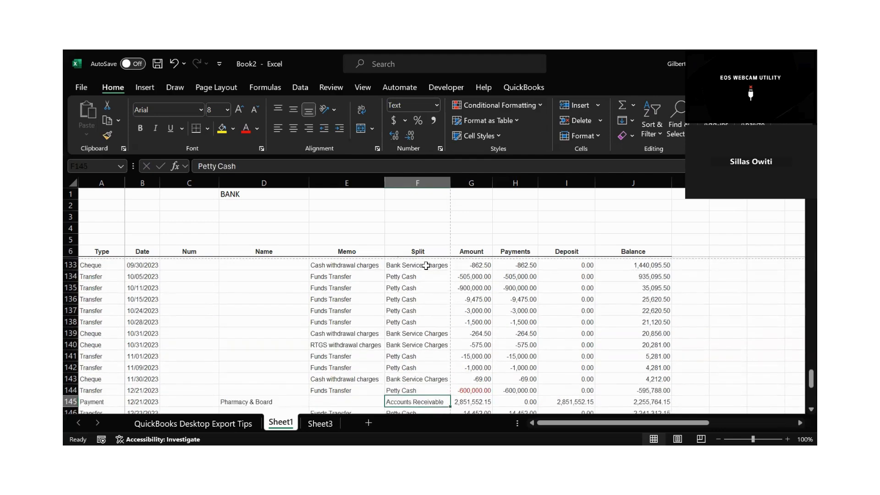
key("Down")
key("Down")
key("Down")
key("Down")
key("Down")
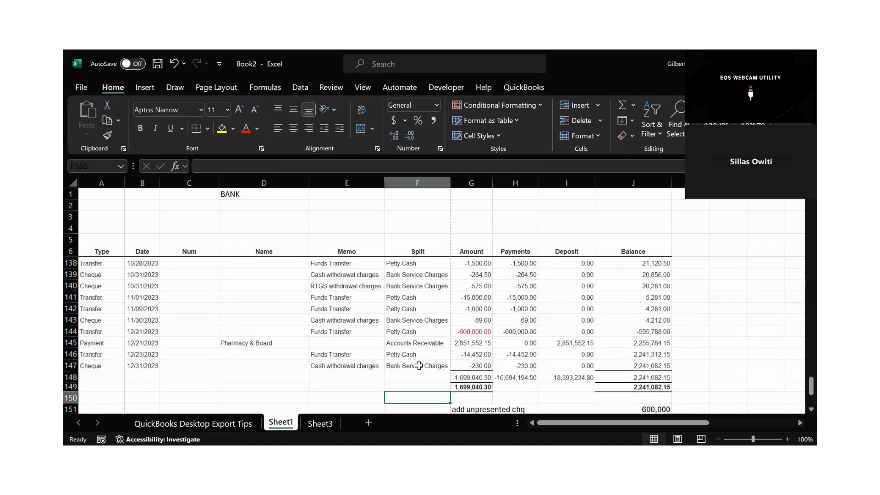
Copy the "Bank Service Charges" split name from F147 into G157 below the reconciliation.
left_click(418, 365)
key("ctrl+c")
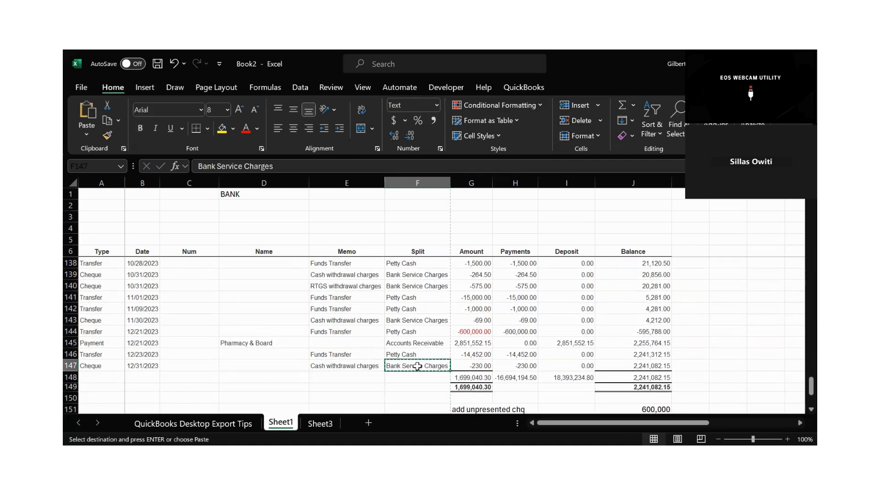
key("Down")
key("Down")
key("Down")
key("Down")
key("Down")
key("Down")
key("Down")
key("Down")
key("Down")
key("Down")
key("Down")
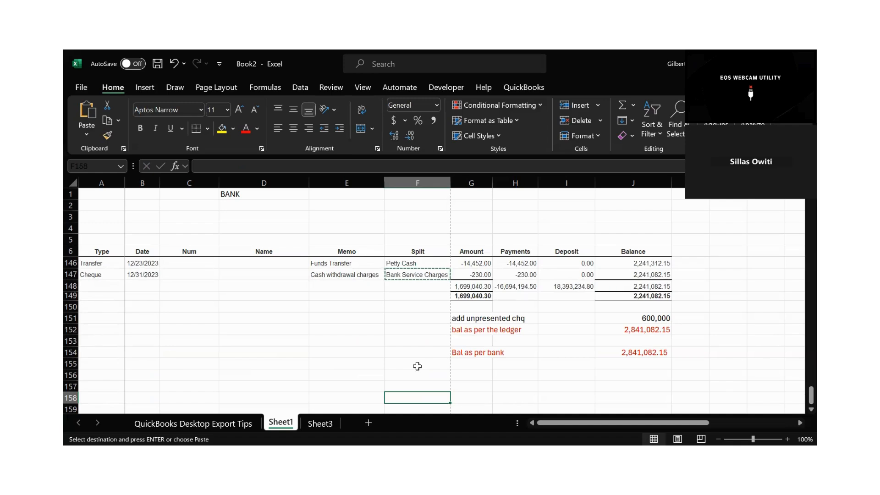
left_click(413, 274)
left_click(468, 386)
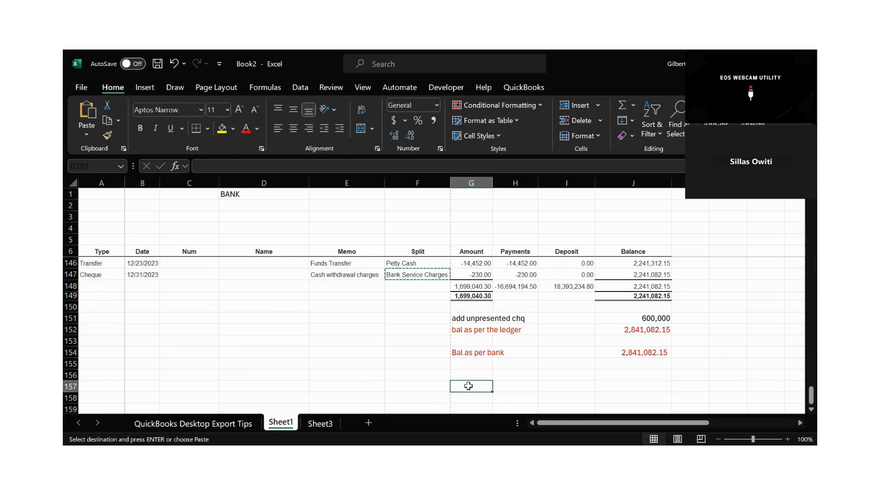
key("ctrl+v")
Review the Split and Payments columns through the whole report, from January to the December 2023 totals.
left_click(548, 382)
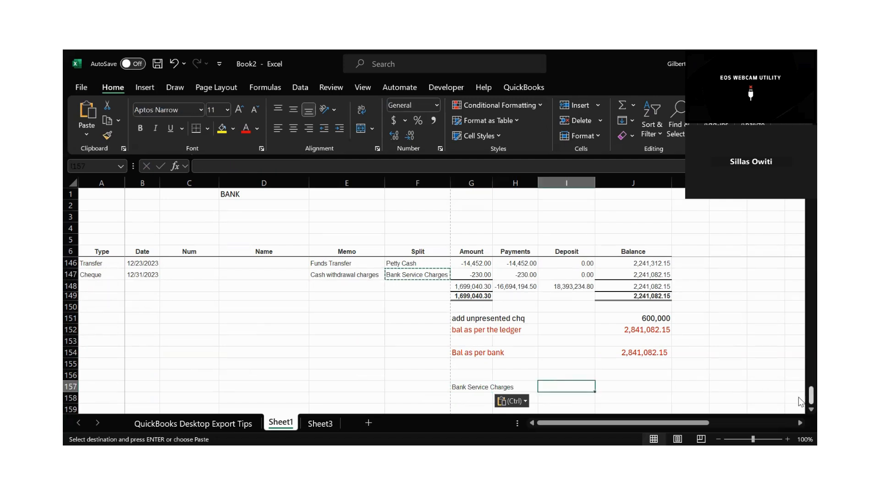
left_click_drag(799, 401, 800, 211)
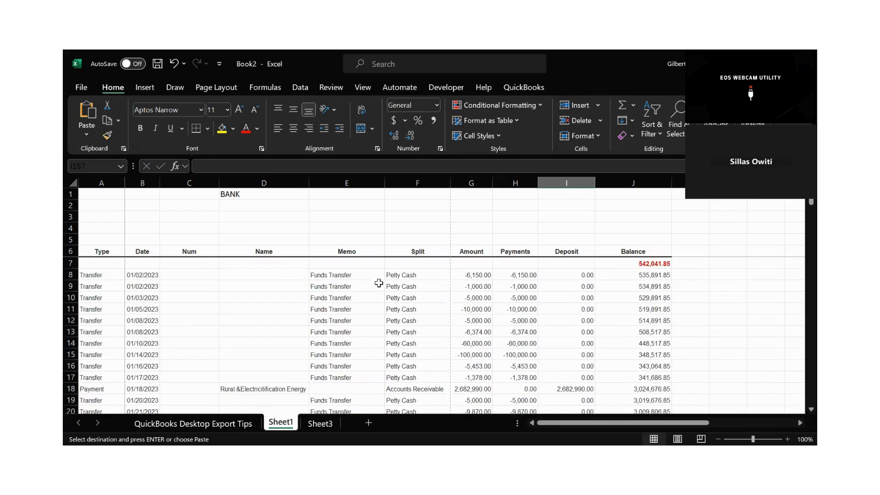
left_click(412, 305)
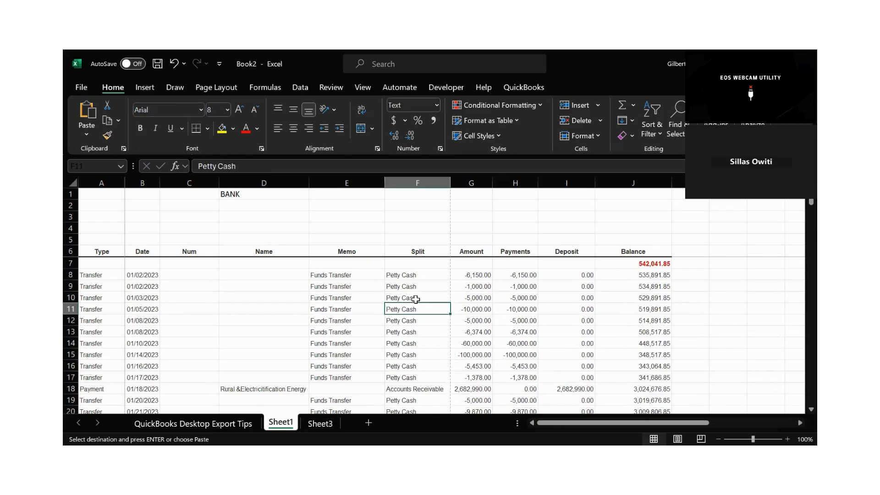
left_click_drag(526, 275, 516, 353)
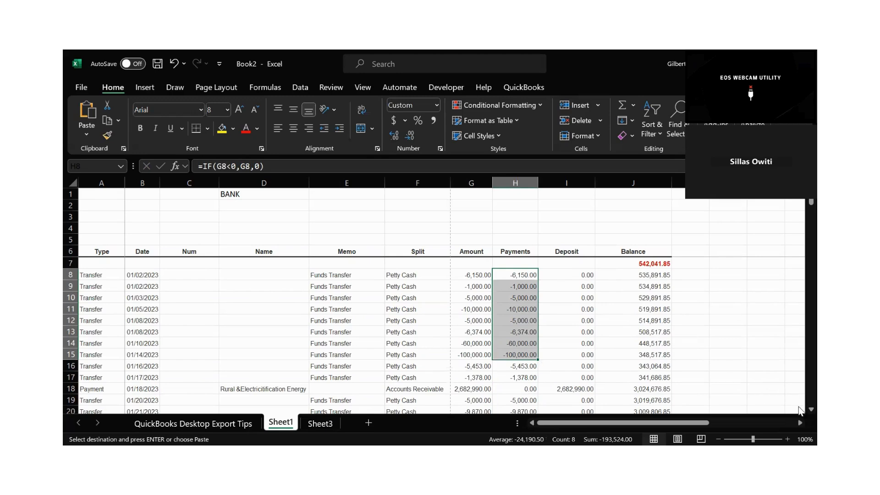
scroll(798, 413, "down", 1)
scroll(799, 412, "down", 9)
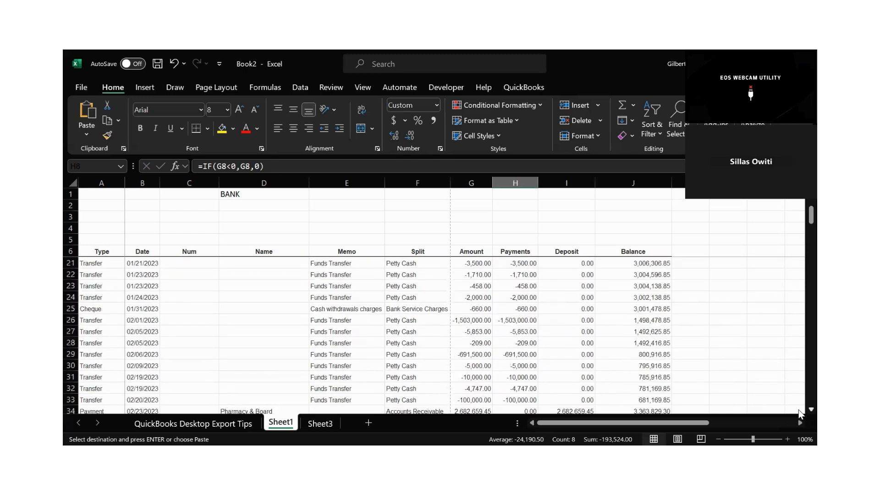
scroll(799, 413, "down", 11)
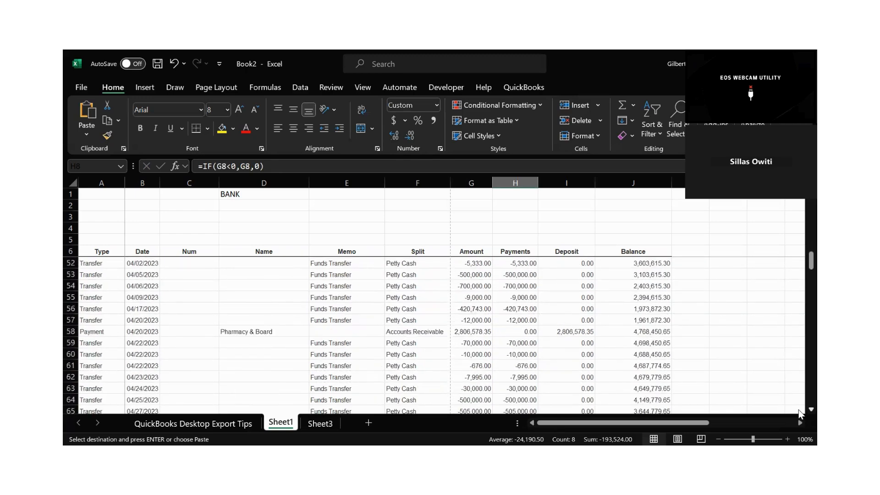
scroll(799, 413, "down", 10)
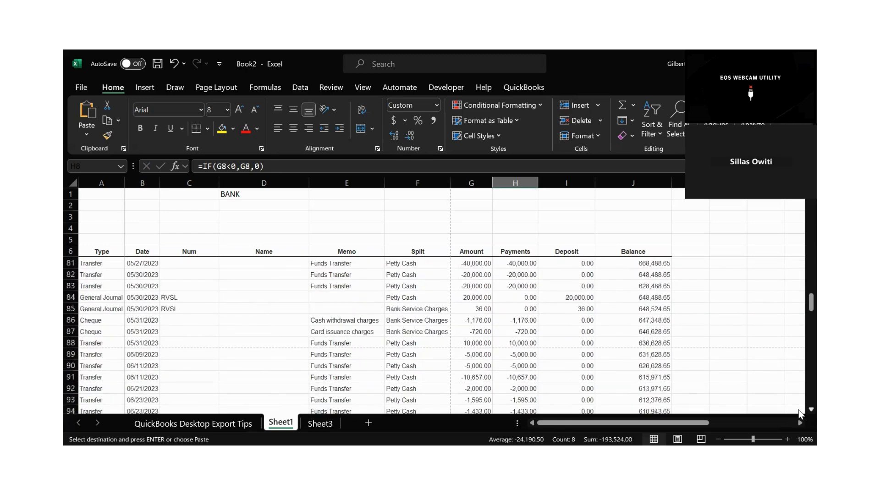
scroll(798, 413, "down", 10)
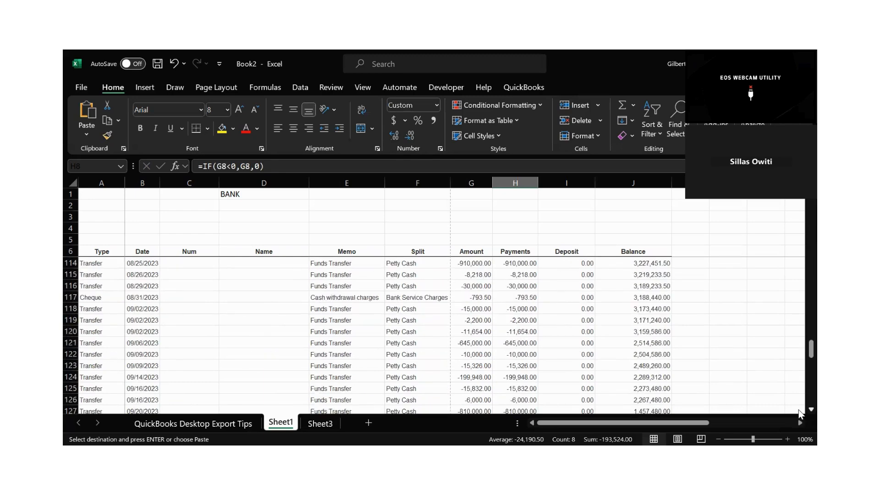
scroll(799, 412, "down", 6)
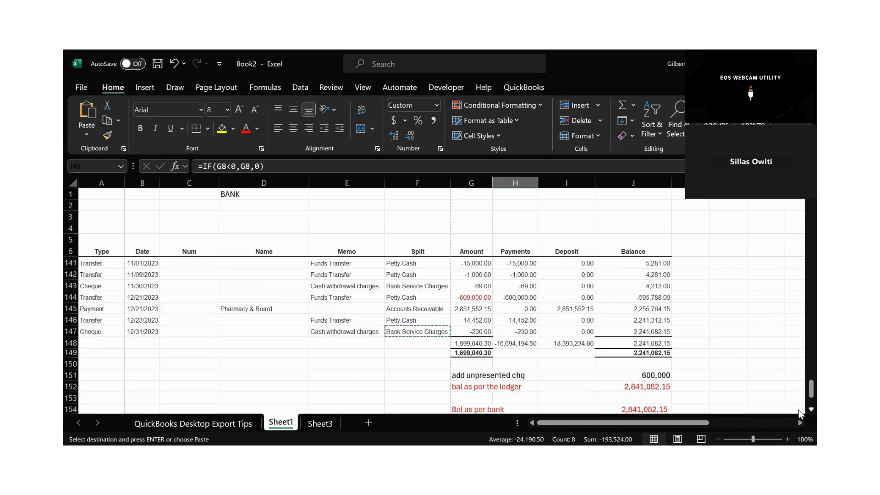
Trace the Bank Service Charges entries in the Split column backwards from December to September 2023.
left_click(424, 287)
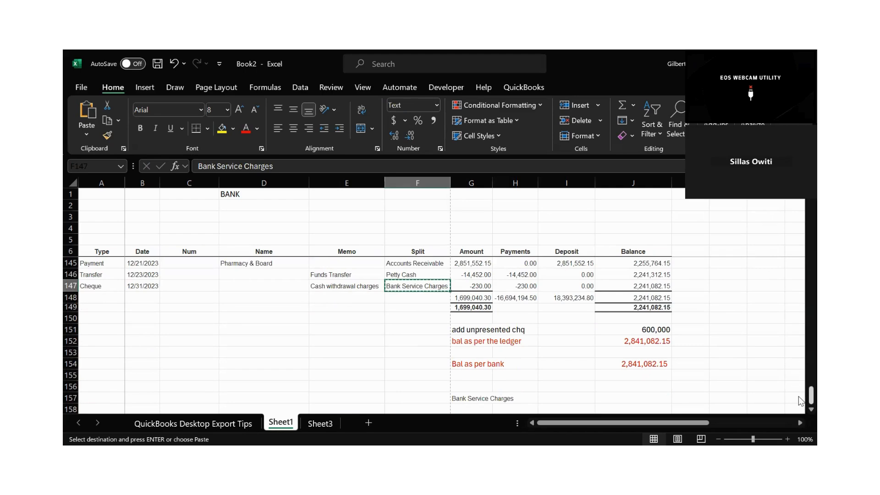
scroll(799, 401, "up", 2)
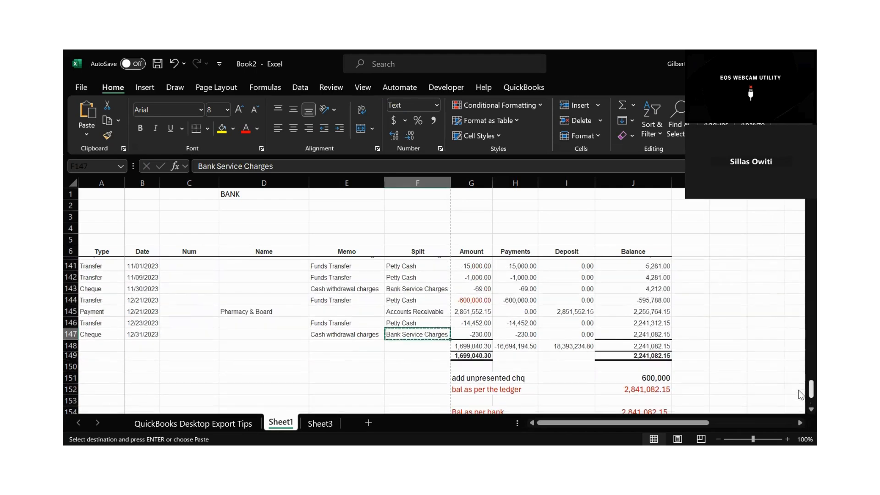
left_click(428, 290)
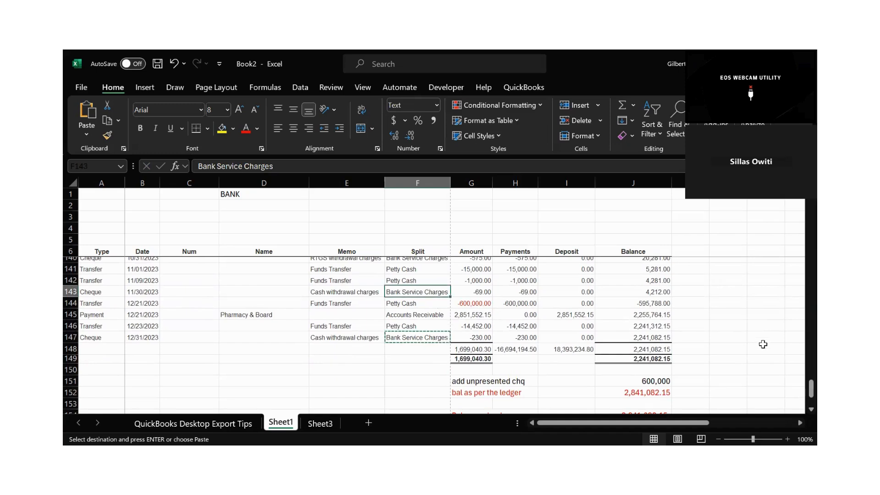
scroll(630, 317, "up", 3)
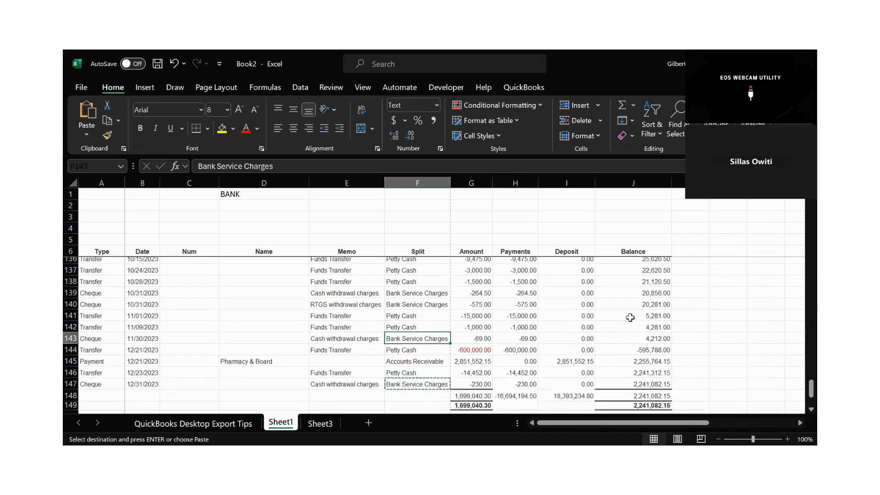
key("Up")
key("Up")
key("Up")
key("Up")
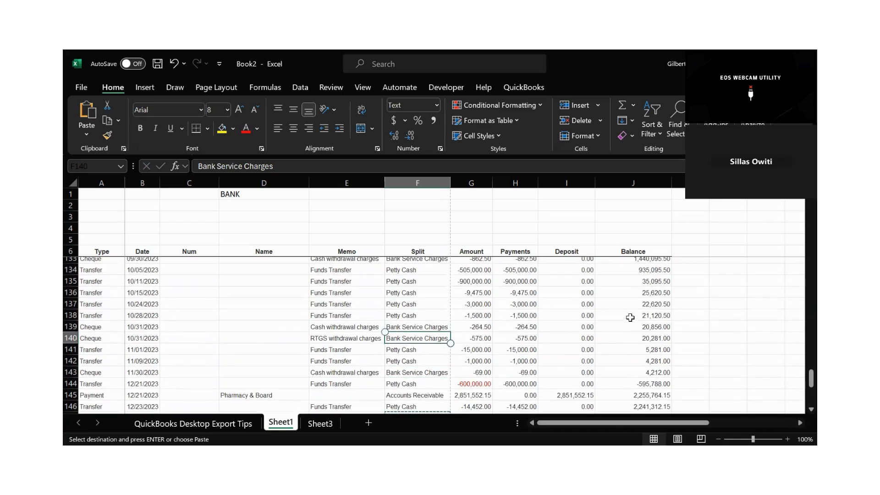
scroll(630, 317, "up", 1)
key("Up")
key("Up")
key("Up")
key("Up")
key("Up")
key("Up")
scroll(630, 317, "up", 2)
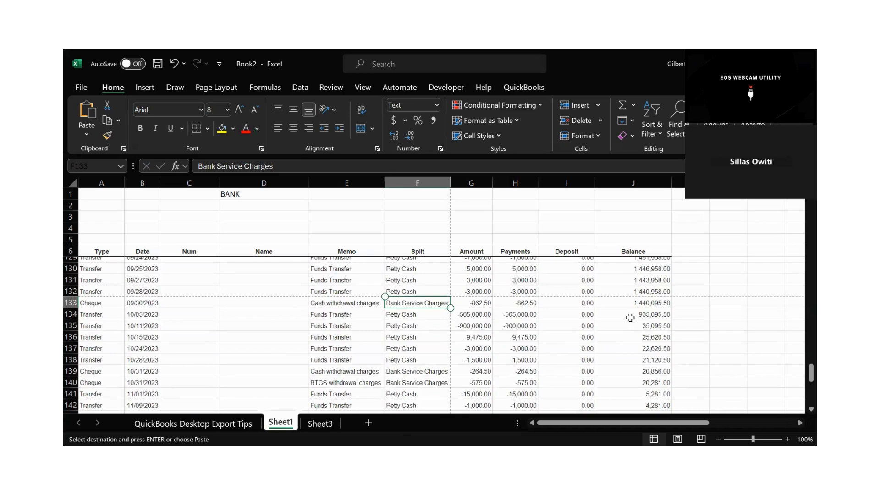
Examine the Split entries backwards from August to January 2023 for further Bank Service Charges lines.
scroll(630, 317, "up", 4)
scroll(630, 317, "up", 1)
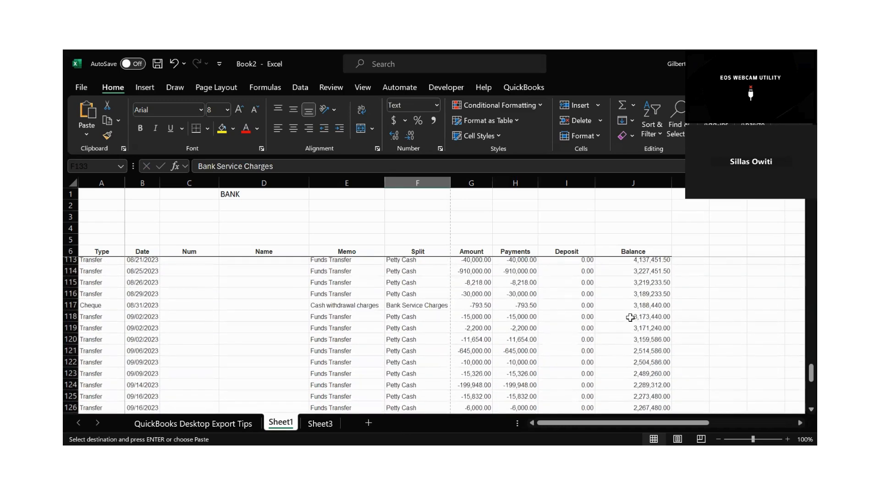
left_click(417, 305)
scroll(630, 317, "up", 2)
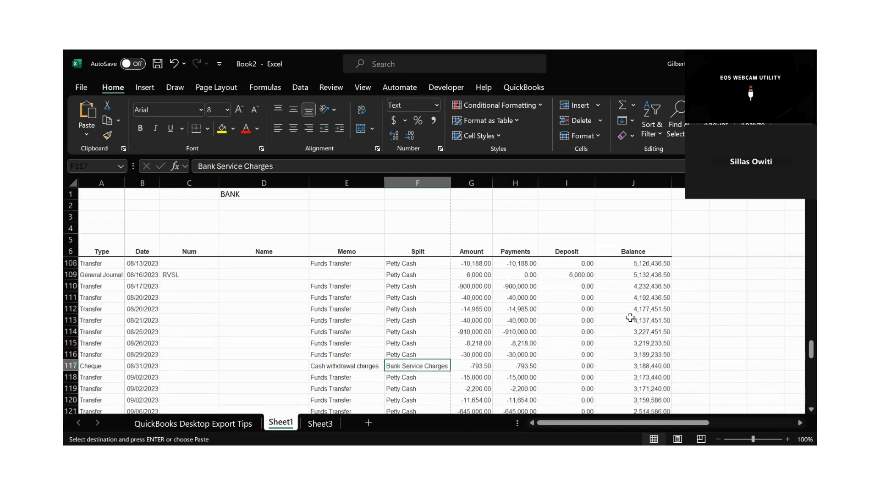
scroll(630, 317, "up", 2)
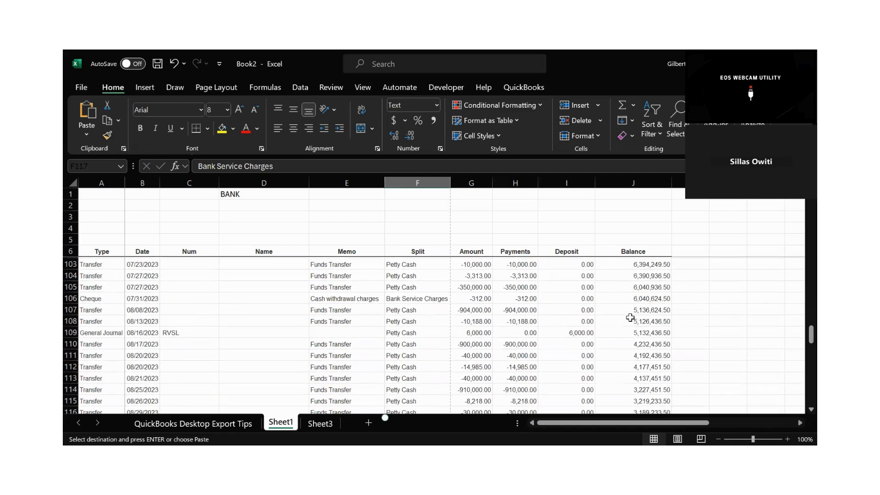
scroll(630, 317, "up", 5)
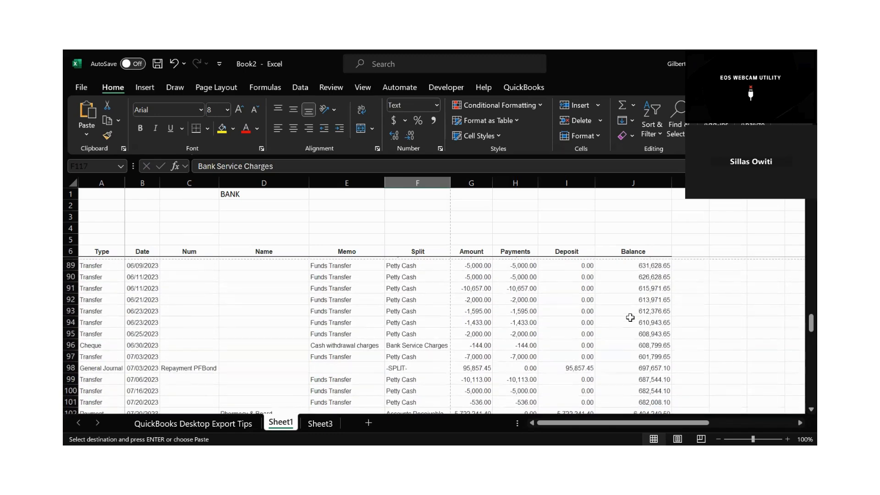
scroll(630, 317, "up", 6)
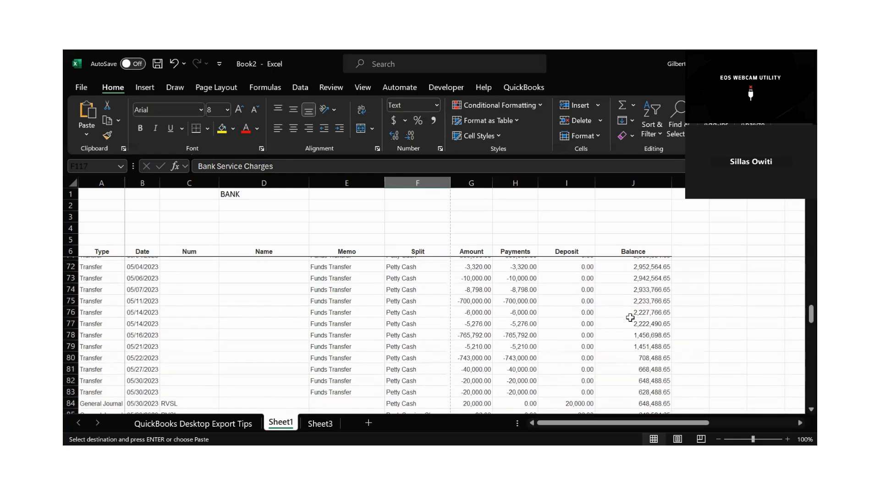
scroll(630, 317, "up", 7)
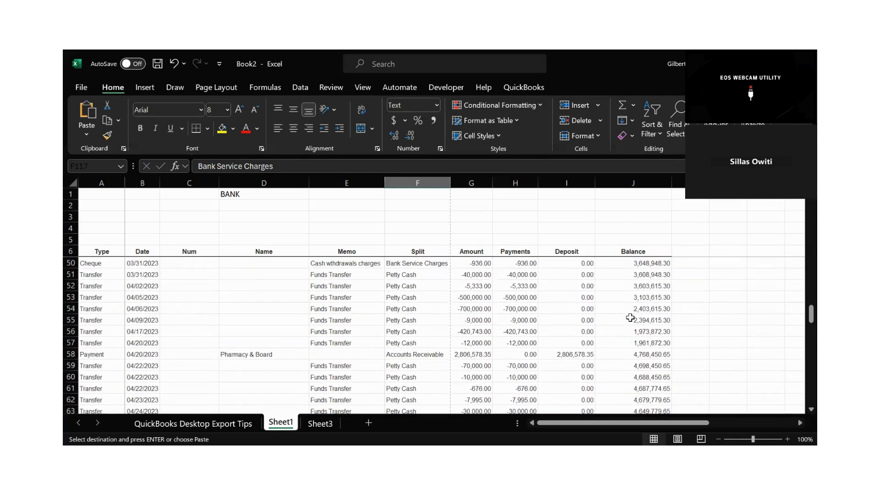
scroll(631, 317, "up", 7)
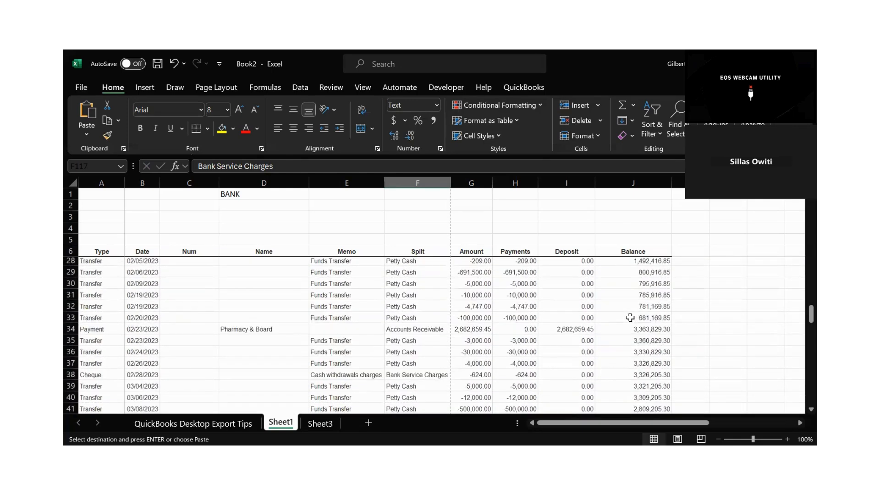
scroll(630, 317, "up", 9)
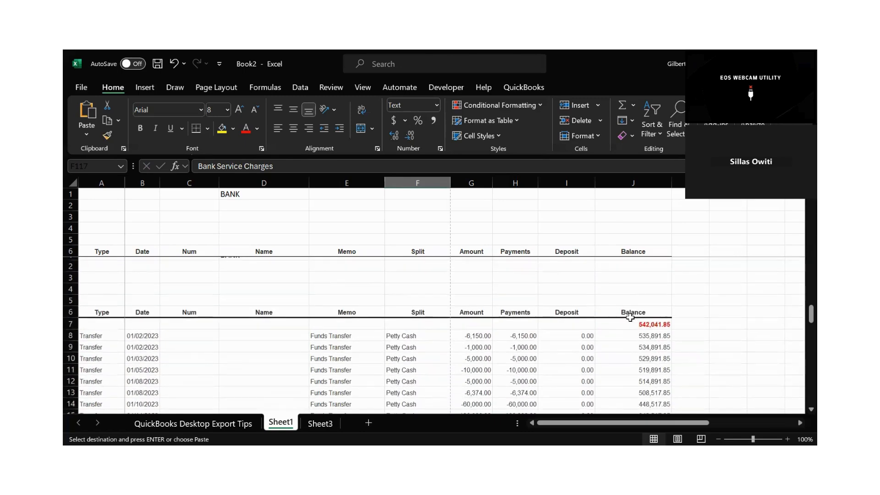
Delete the "Bank Service Charges" text from G157 below the reconciliation.
scroll(630, 317, "down", 4)
scroll(630, 317, "down", 20)
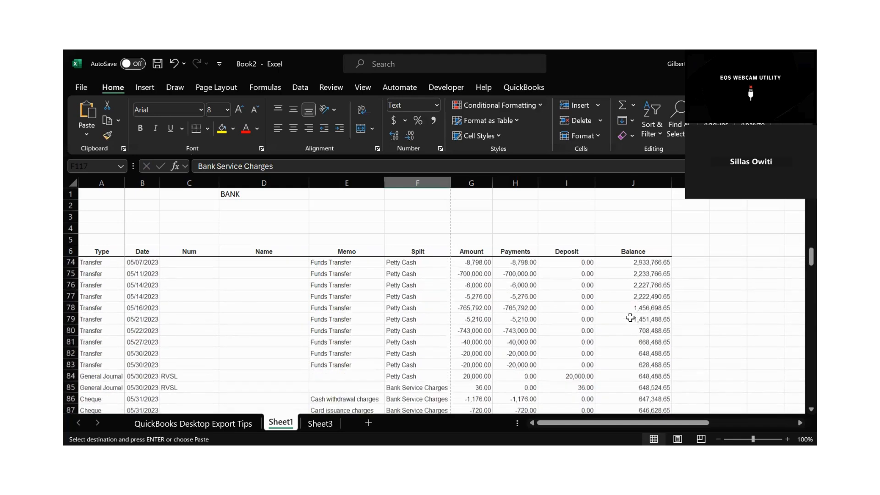
scroll(630, 317, "down", 20)
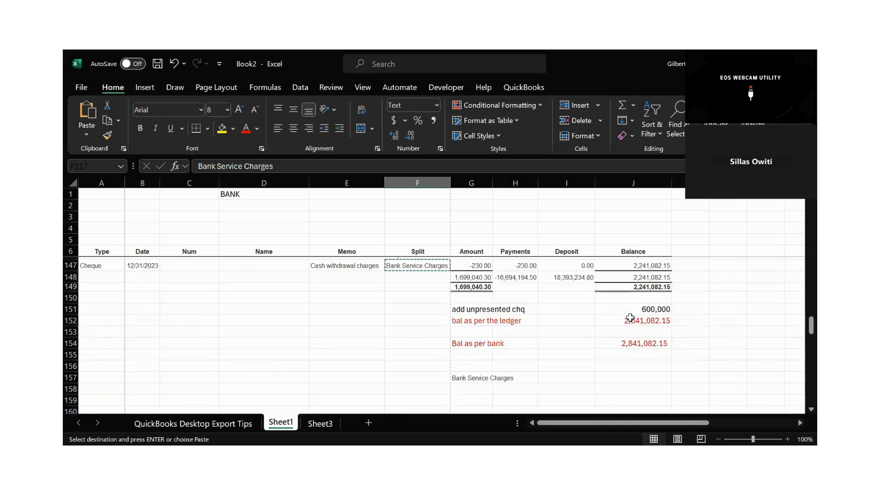
left_click(566, 309)
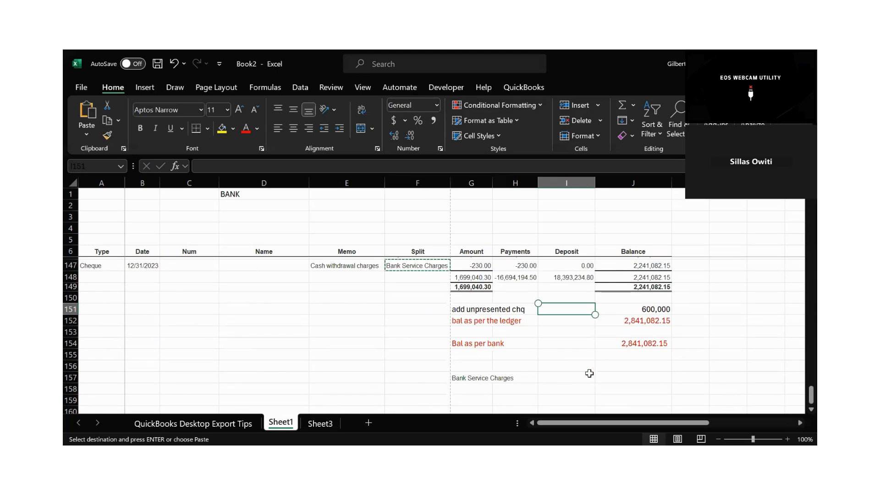
left_click(474, 388)
key("Up")
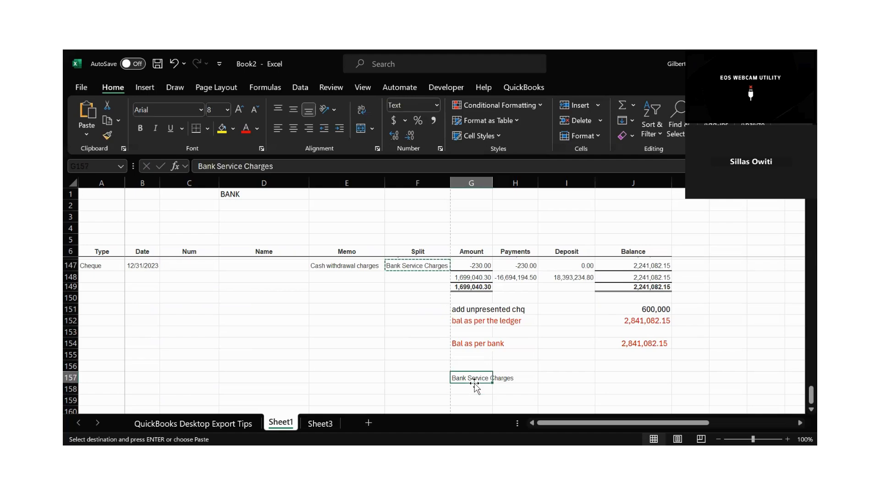
key("Delete")
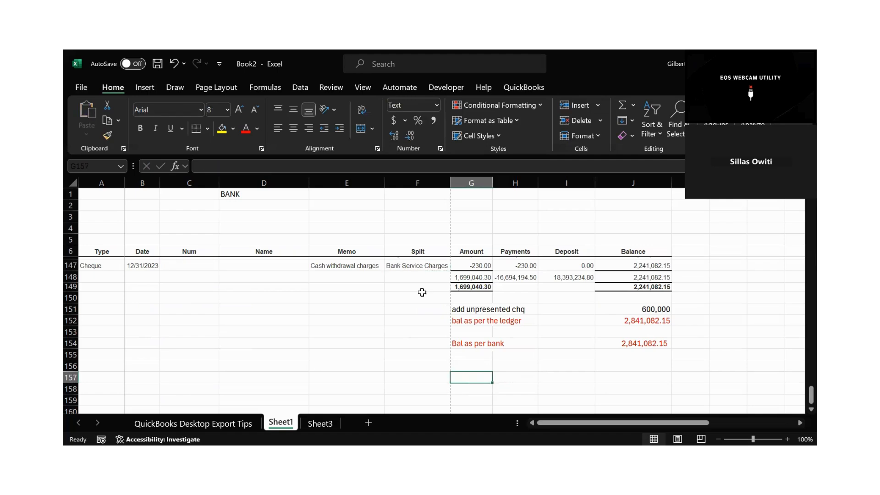
Copy the entire Split column F into the empty column N, starting at N1.
left_click_drag(801, 390, 800, 227)
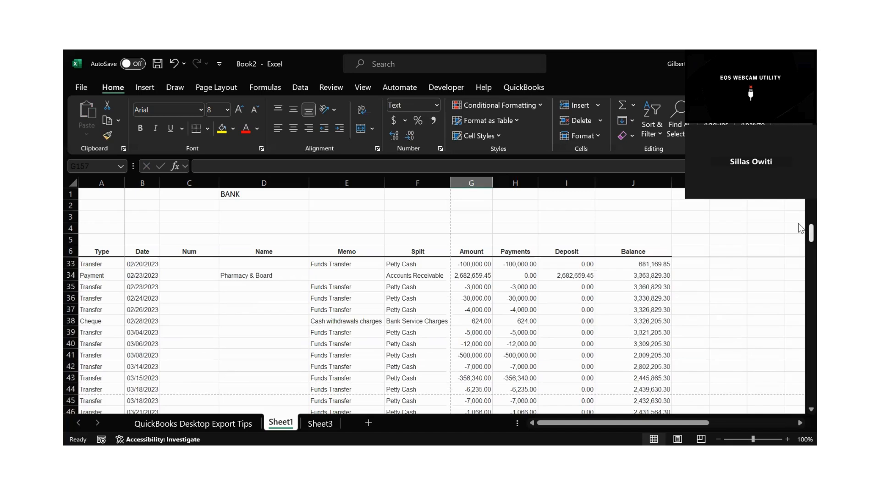
scroll(798, 224, "up", 1)
scroll(798, 224, "up", 8)
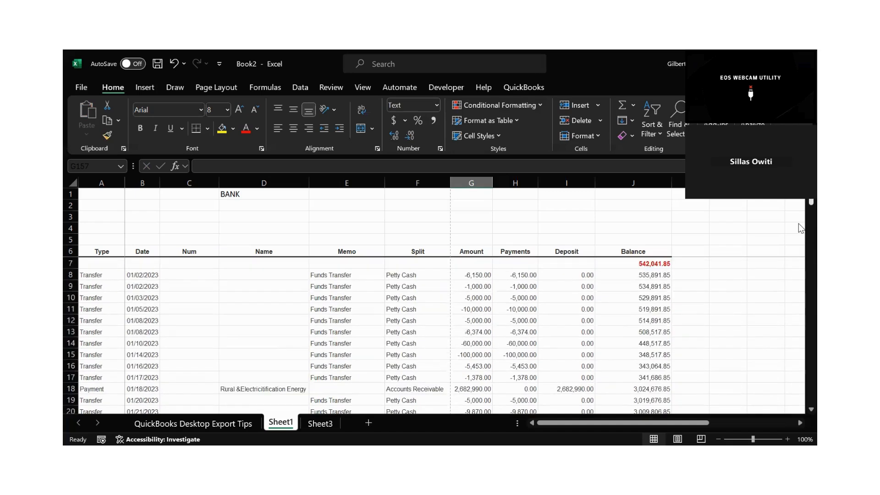
left_click(410, 179)
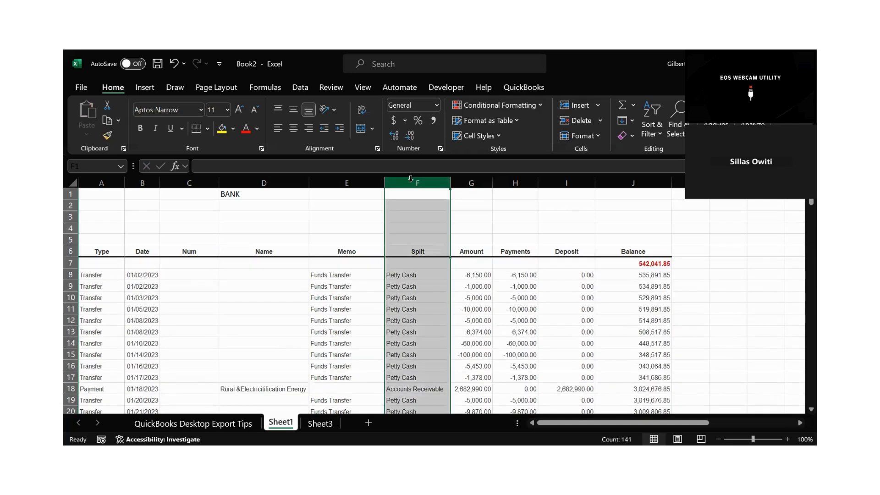
key("ctrl+c")
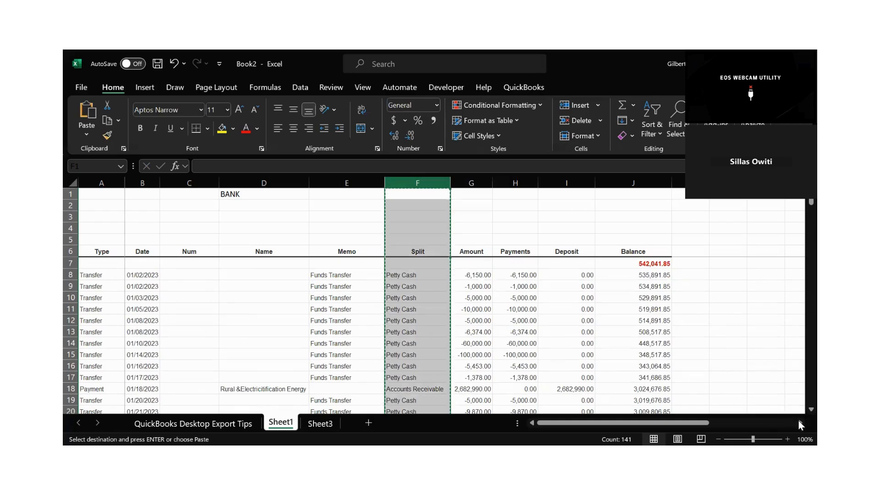
left_click(799, 422)
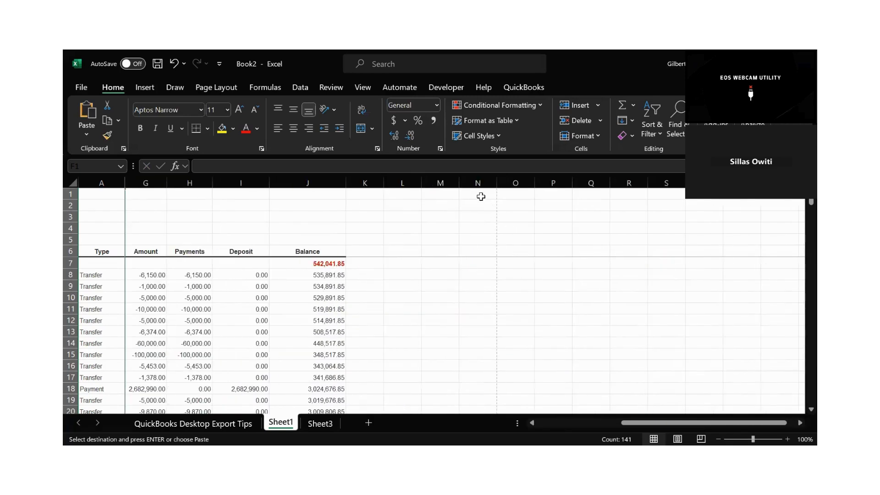
left_click(478, 193)
key("ctrl+v")
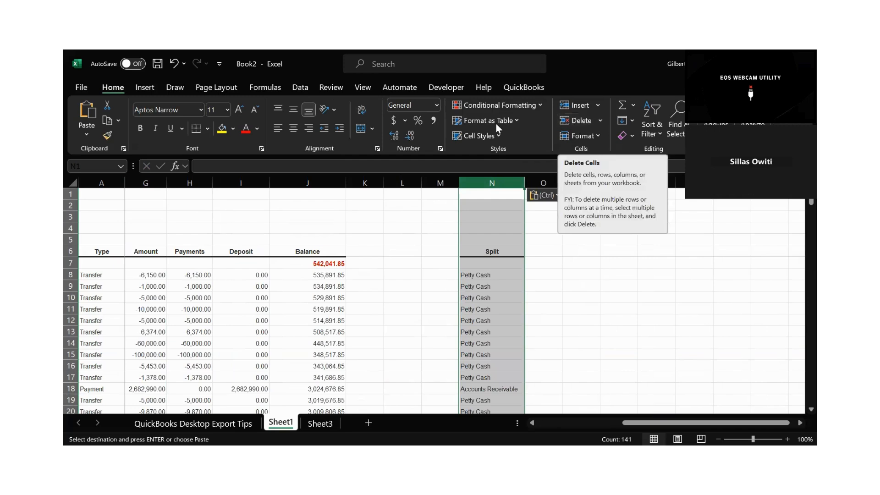
Remove the duplicate values from column N, treating the data as having no headers.
left_click(293, 89)
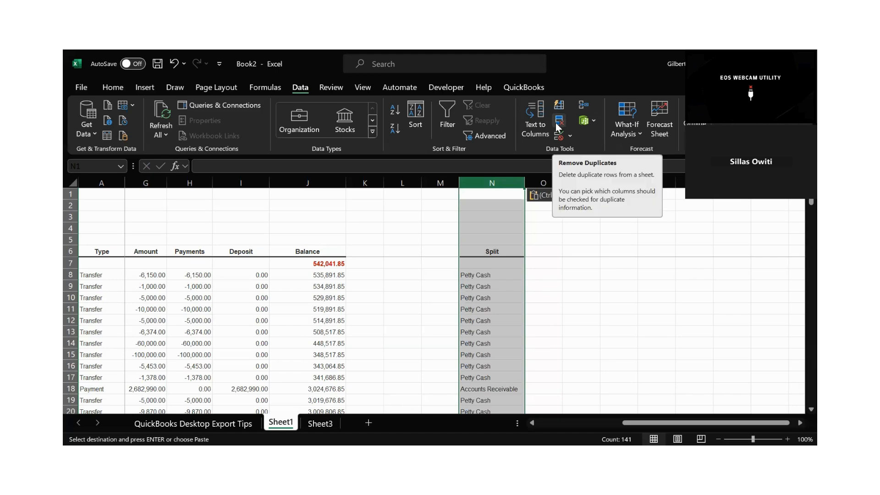
left_click(558, 127)
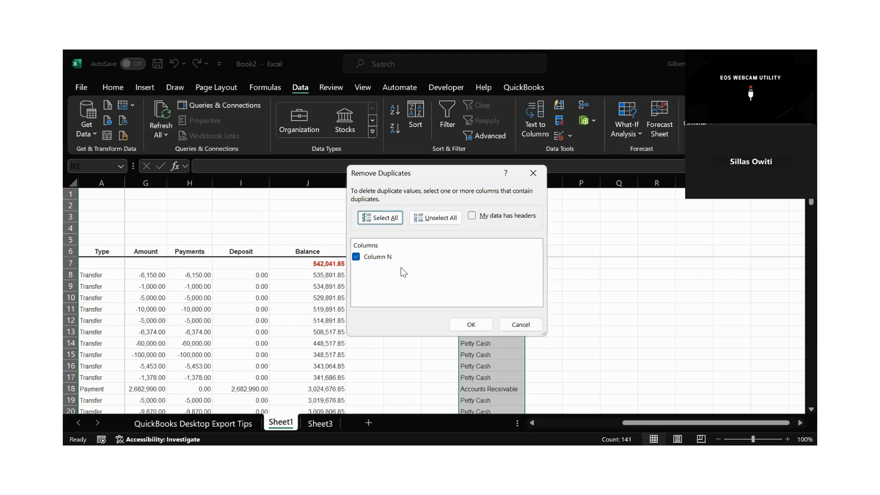
left_click(471, 325)
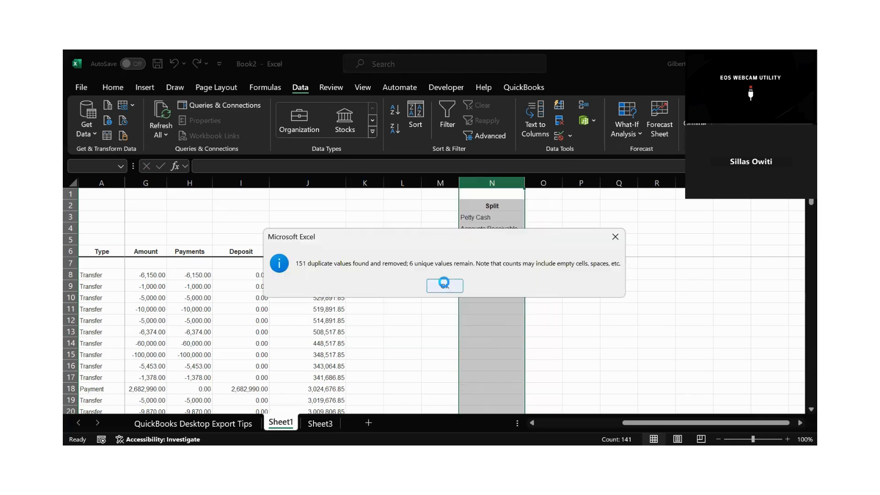
left_click(444, 282)
Move the three account names Petty Cash, Accounts Receivable and Bank Service Charges from N3:N5 to N7:N9.
left_click_drag(489, 204, 482, 234)
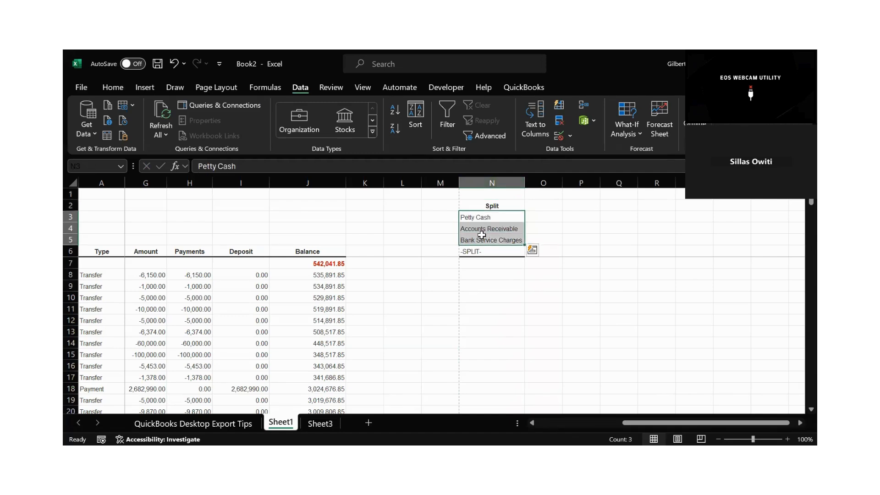
key("ctrl+c")
left_click(471, 259)
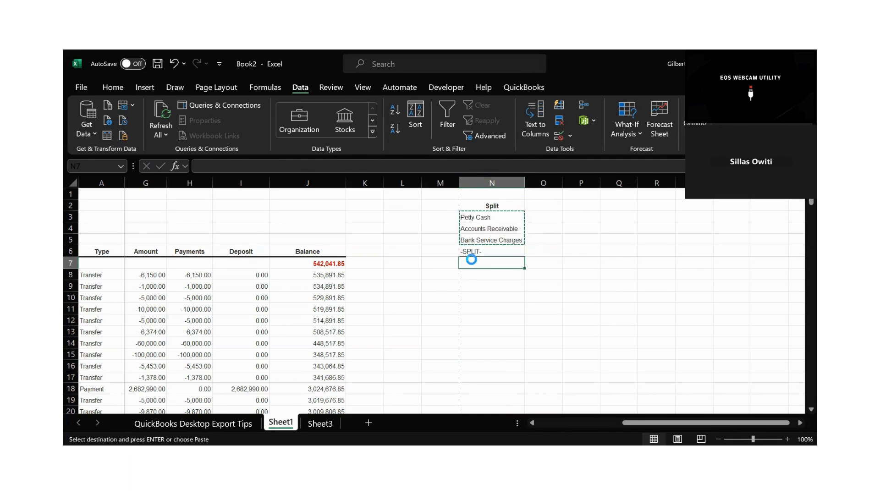
key("ctrl+v")
Replace the "-SPLIT-" entry in N6 with the heading "ACCOUNTS".
left_click(480, 249)
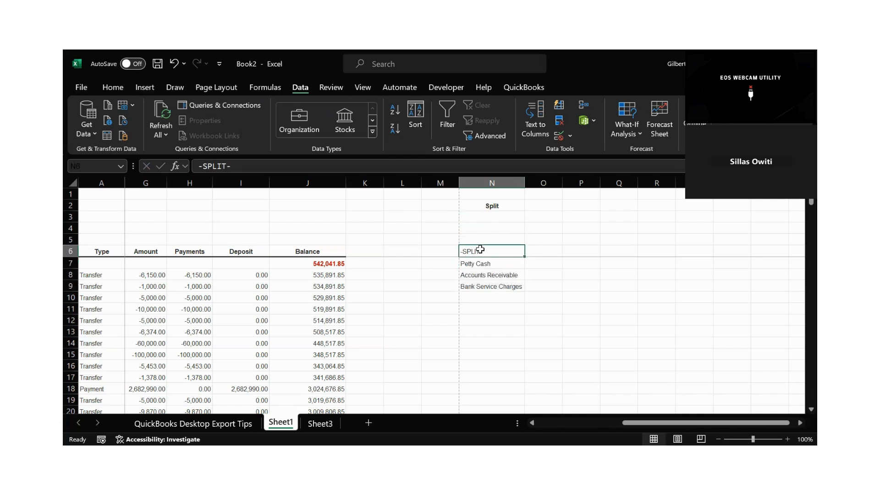
type("ACCOUNTS")
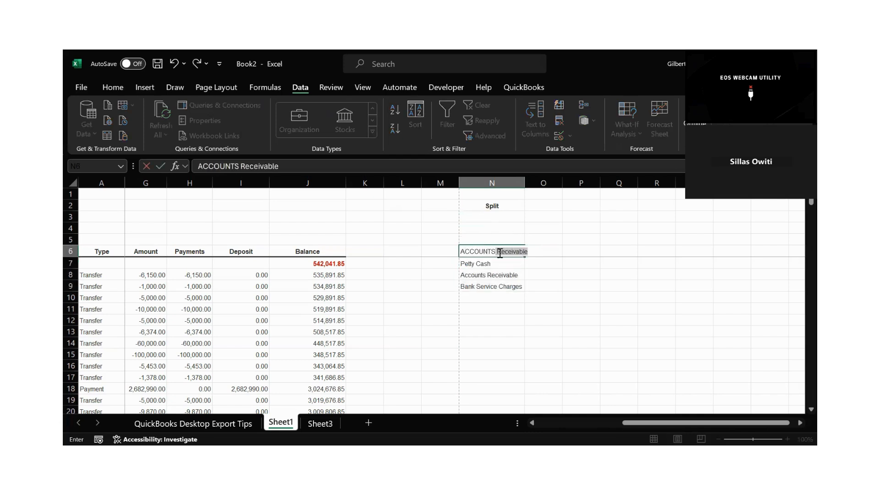
left_click_drag(499, 253, 564, 255)
key("Delete")
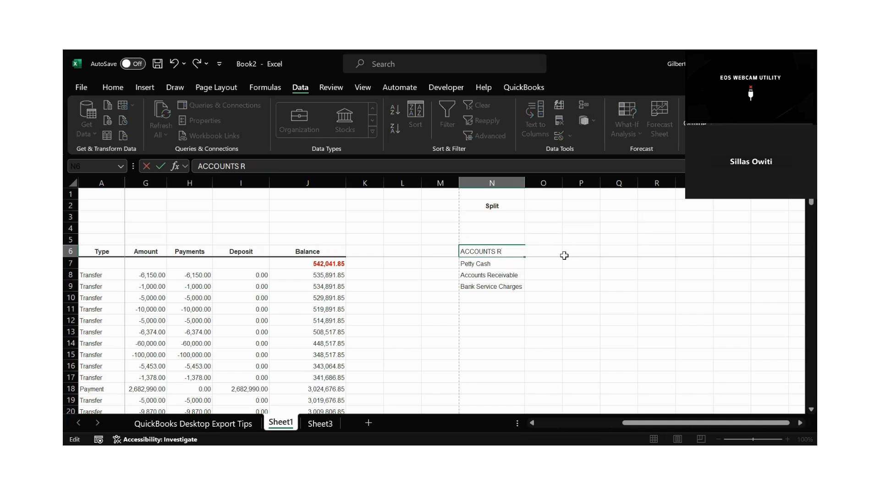
key("BackSpace")
left_click(544, 265)
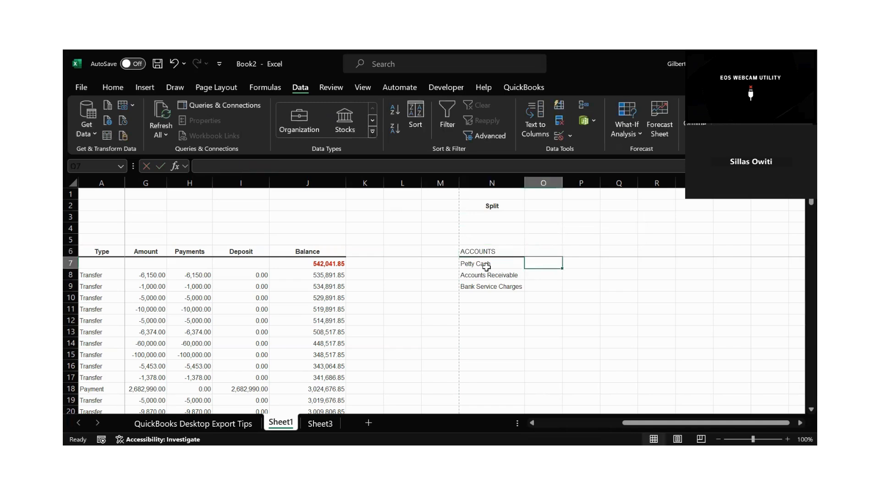
left_click(480, 285)
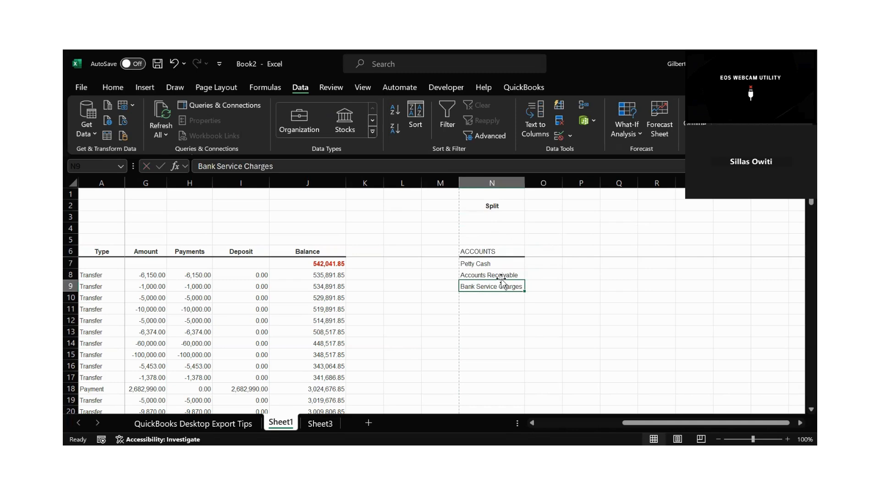
left_click(487, 273)
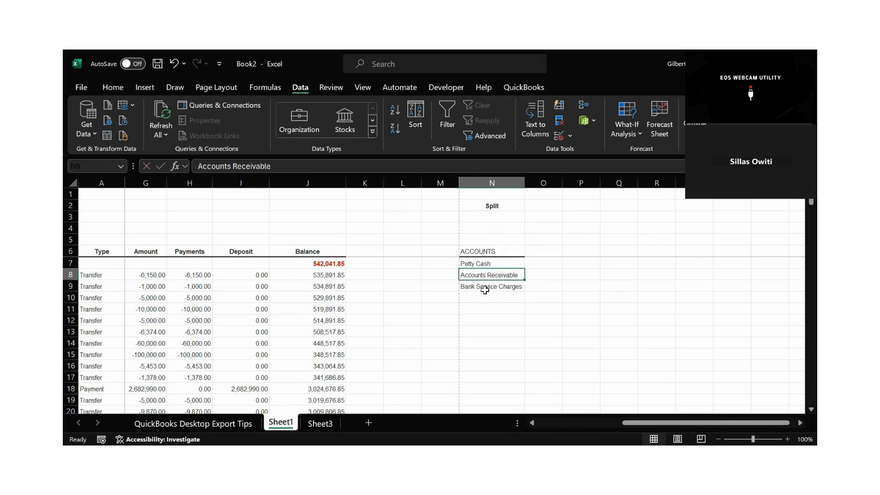
left_click(485, 287)
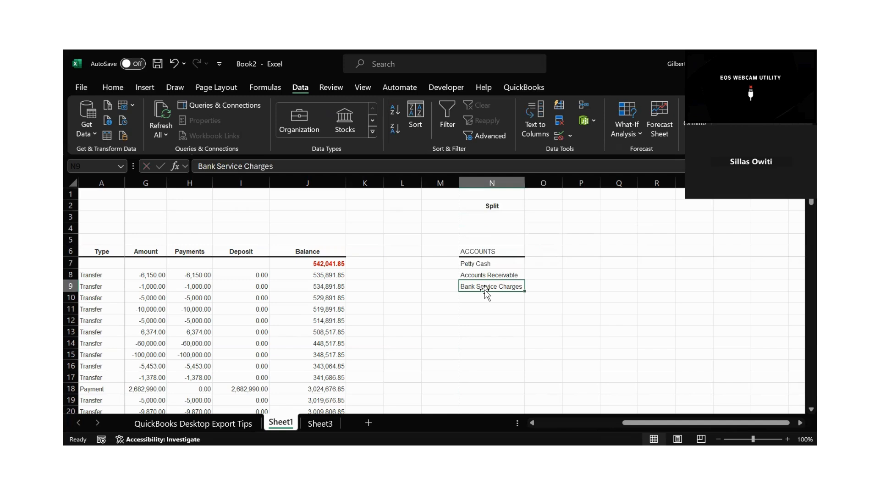
left_click(554, 263)
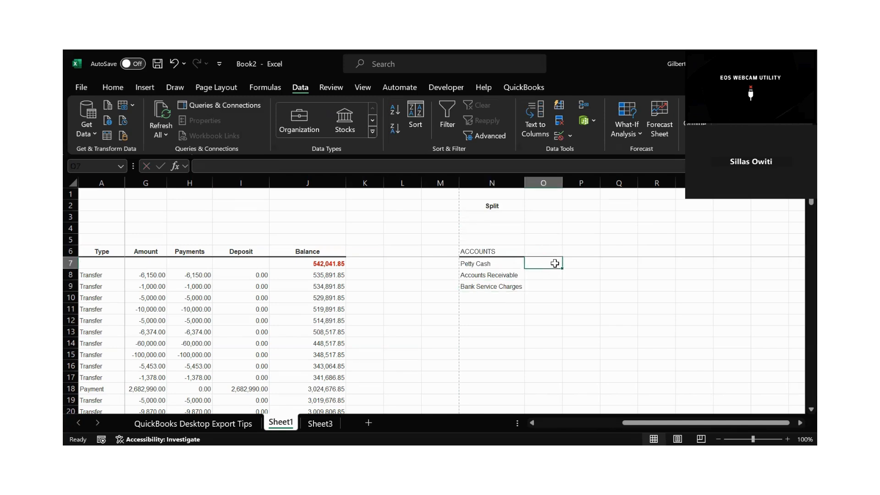
Enter the label "SUMIF" in O5 and give the cell a yellow fill.
left_click(545, 241)
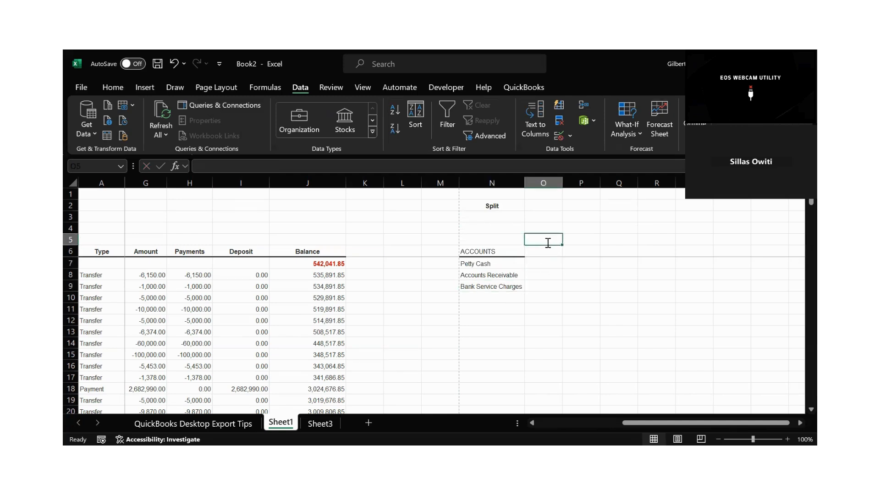
type("SUMIF")
key("Return")
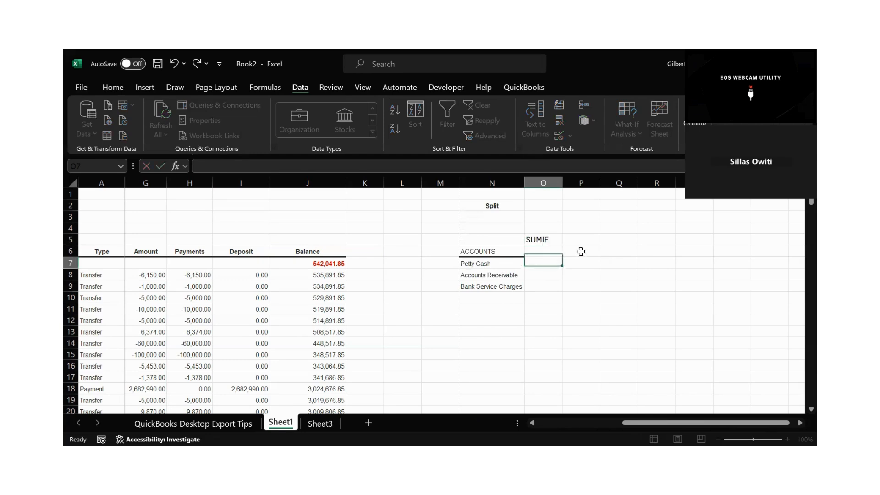
left_click(528, 237)
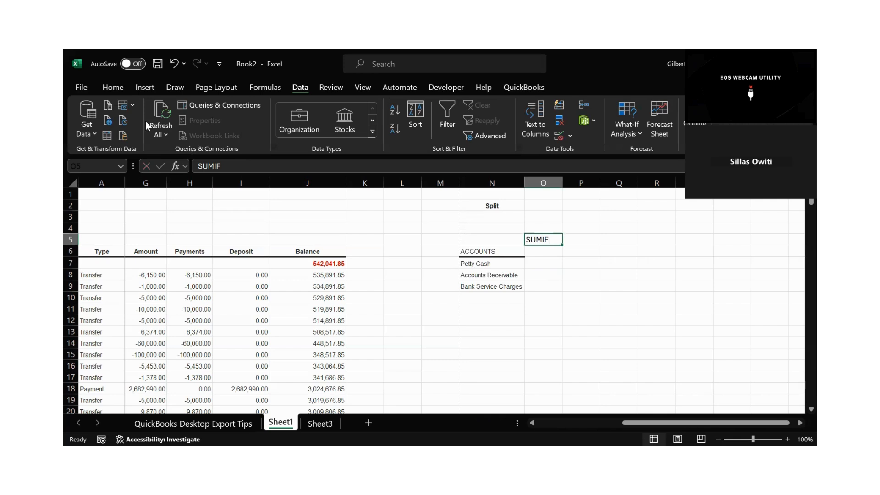
left_click(111, 88)
left_click(222, 129)
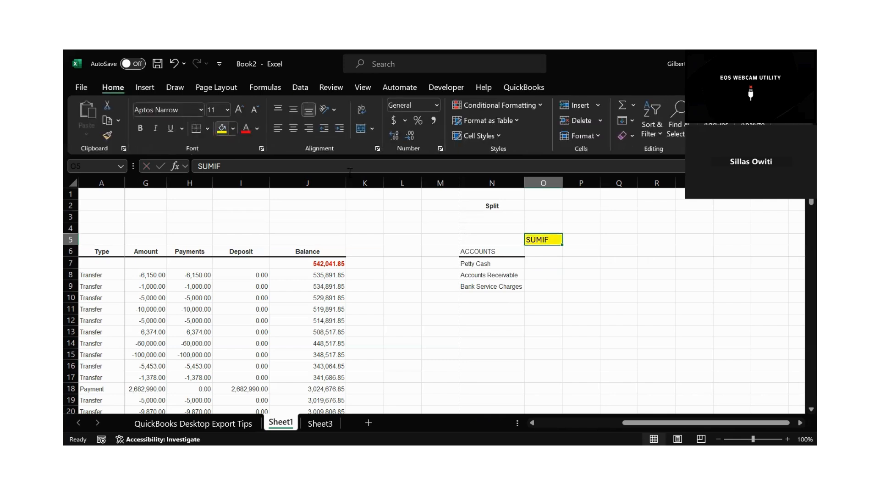
Start a SUMIF formula in O7 beside Petty Cash, using the whole Split column F:F as its range.
left_click(531, 265)
type("=")
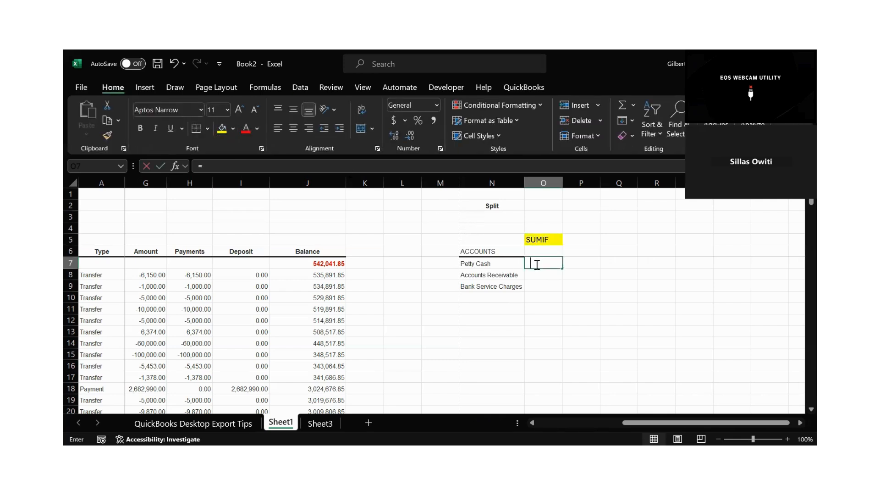
type("SUM")
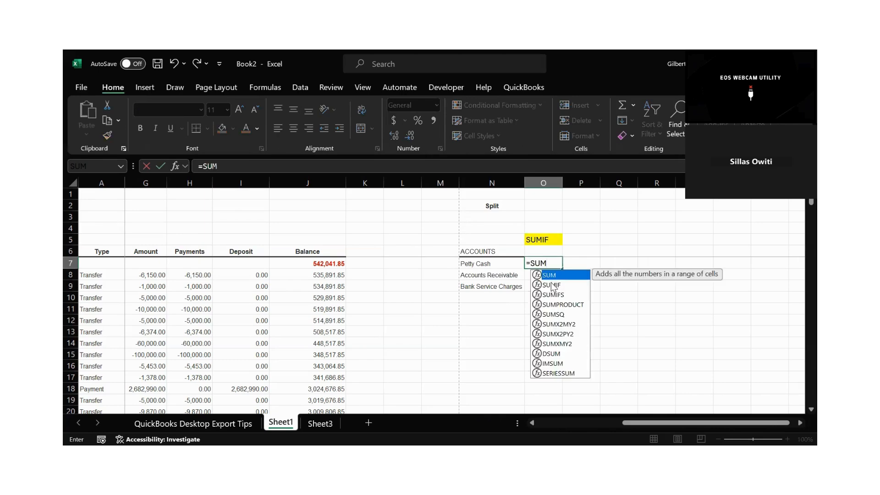
double_click(551, 283)
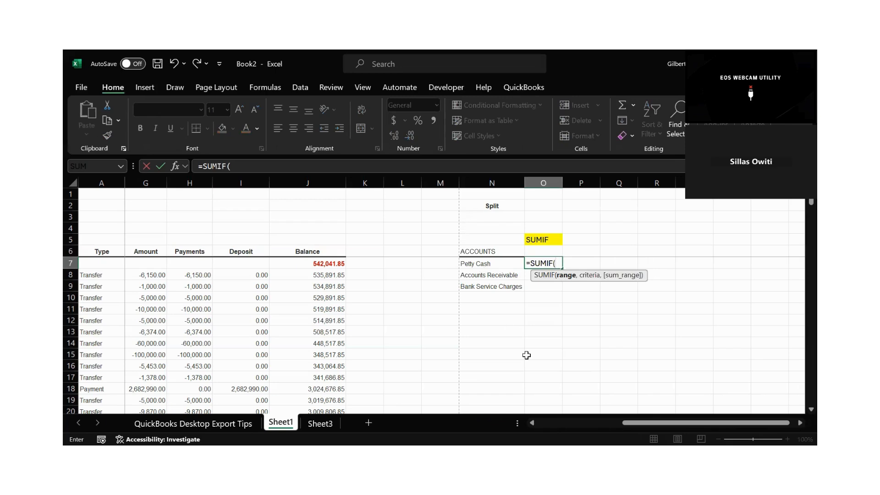
left_click(532, 423)
left_click(532, 423)
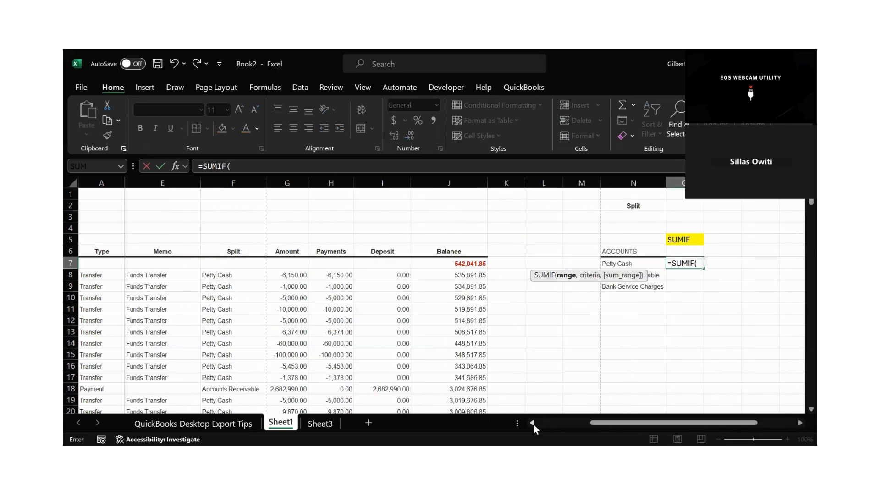
scroll(376, 235, "left", 1)
left_click(330, 182)
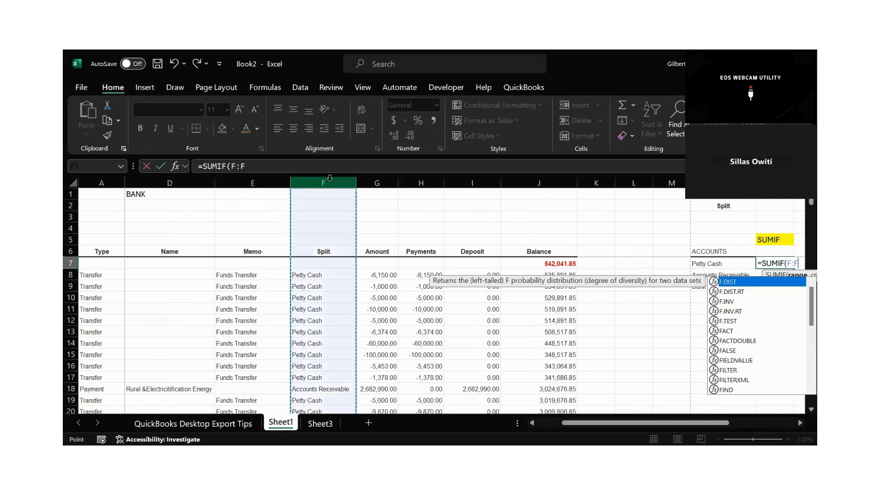
left_click(253, 166)
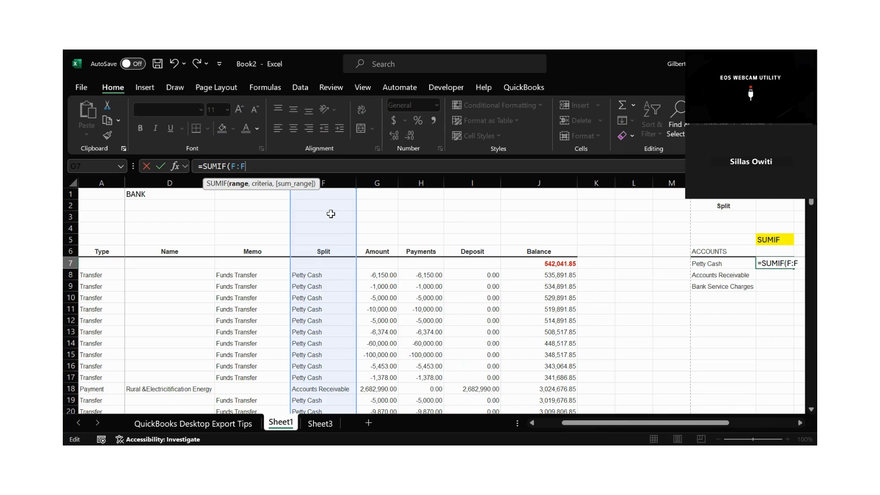
Complete the O7 formula as =SUMIF($F:$F,N7,$G:$G) to sum the Amount column for Petty Cash with locked ranges.
key("F4")
type(",")
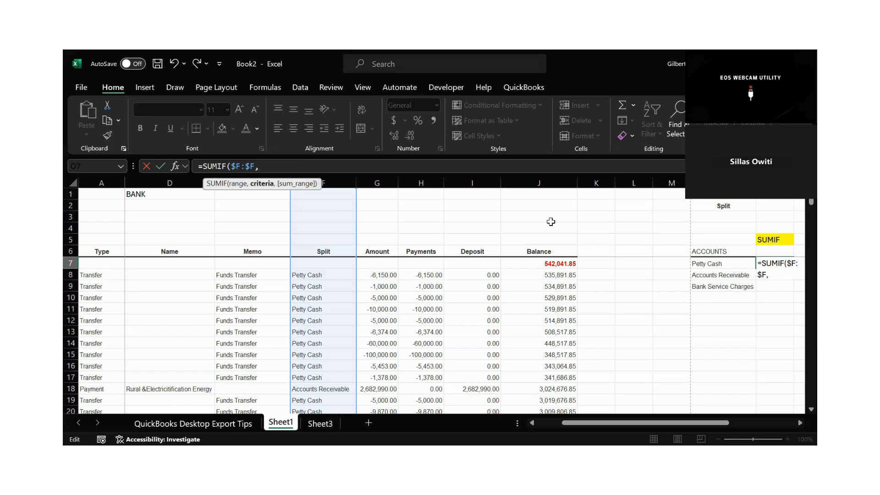
left_click(704, 266)
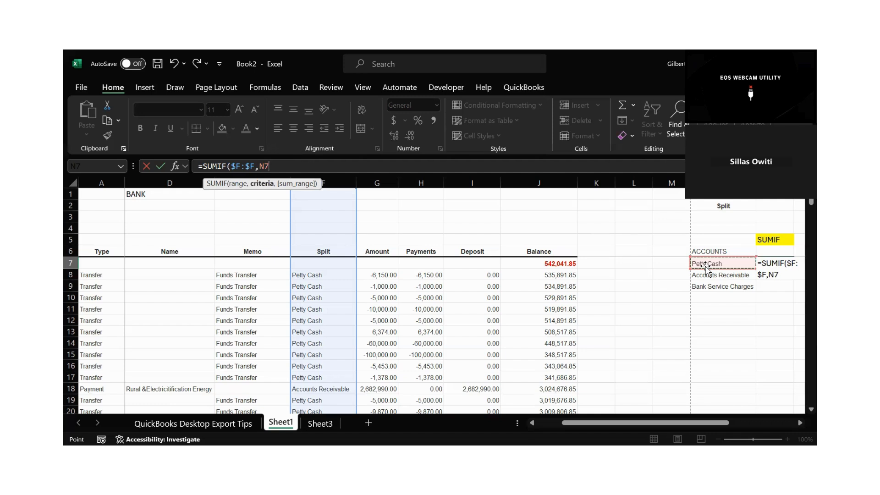
type(",")
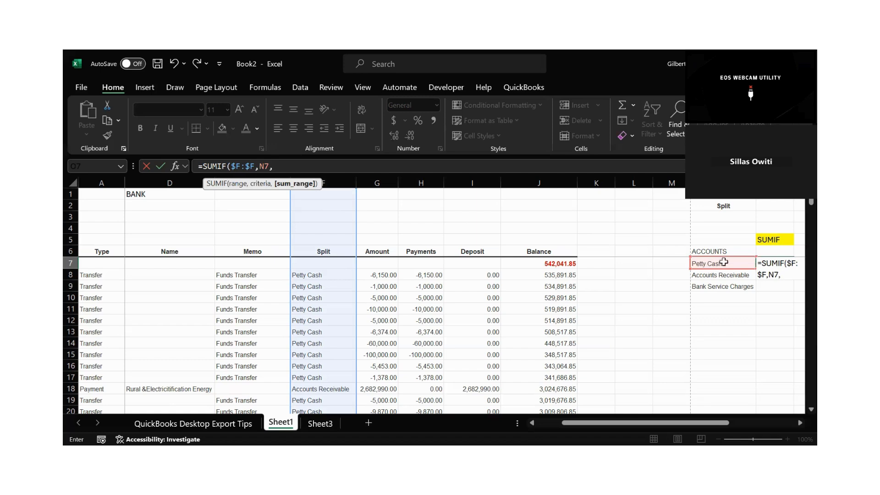
left_click(380, 183)
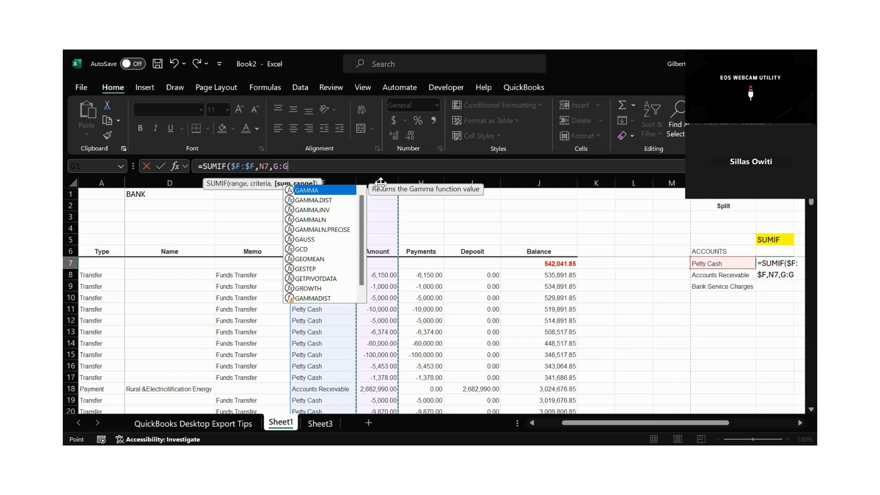
key("F4")
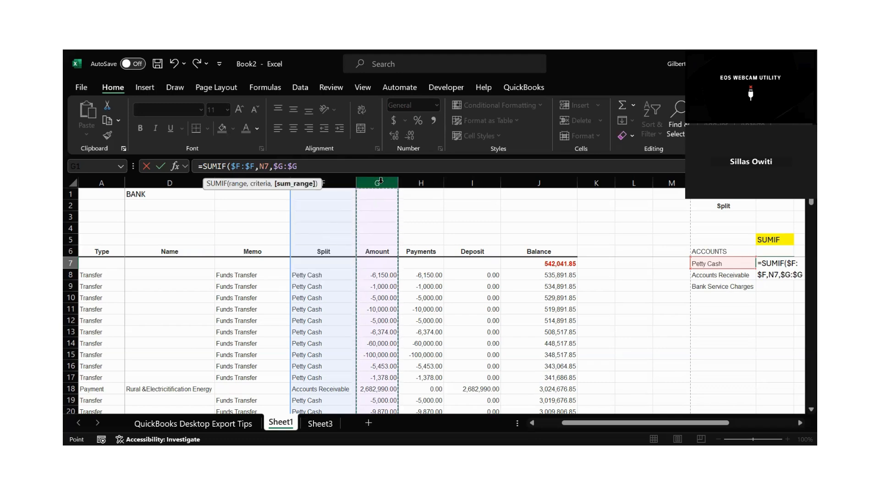
type(")")
key("Return")
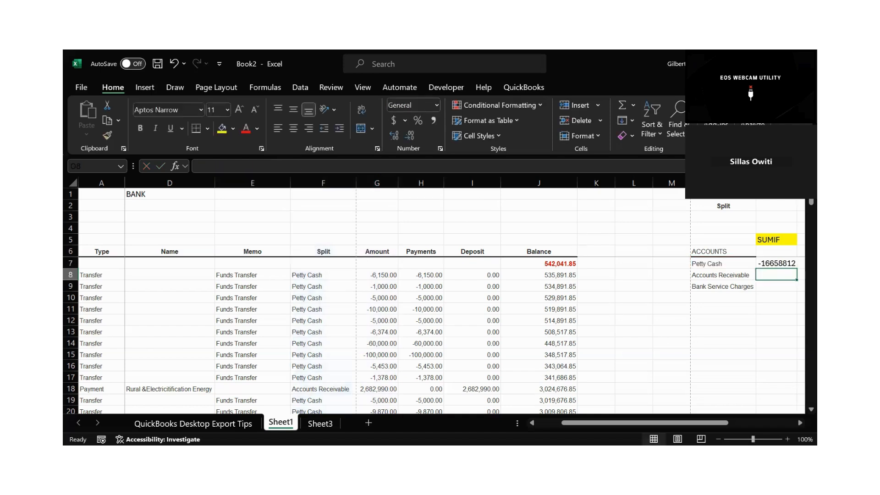
Apply the comma number format to the whole SUMIF column O.
left_click(799, 423)
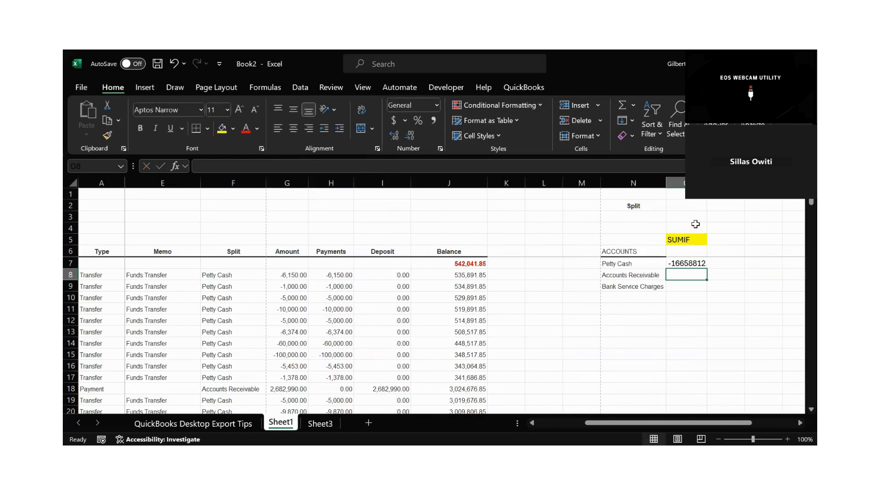
left_click(679, 182)
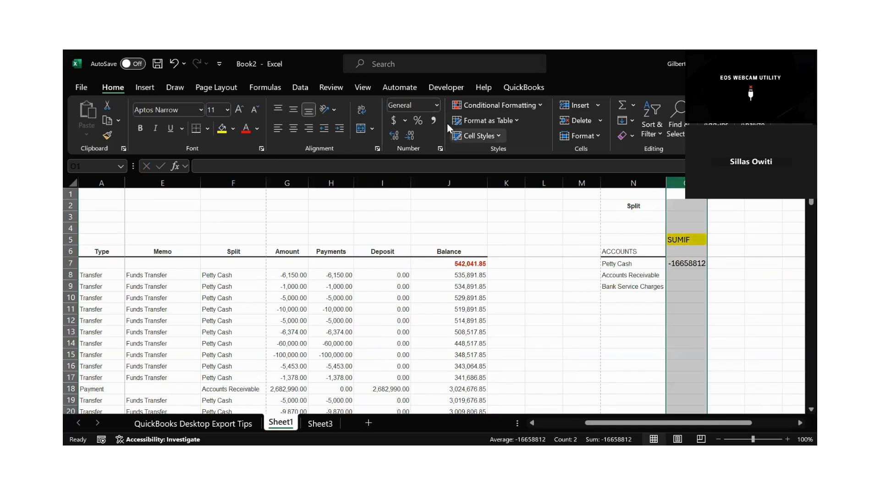
left_click(433, 120)
Fill the SUMIF formula from O7 down to O9 for Accounts Receivable and Bank Service Charges, and review both rows.
left_click(695, 263)
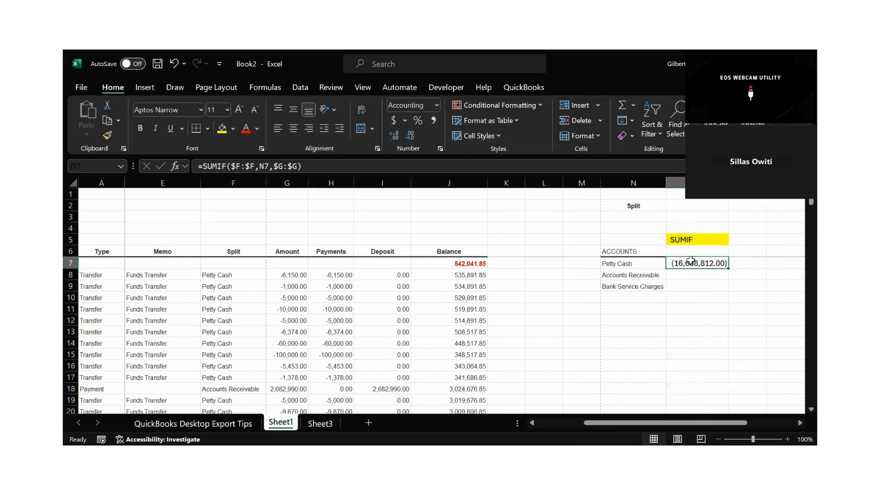
left_click_drag(730, 269, 719, 294)
left_click(701, 308)
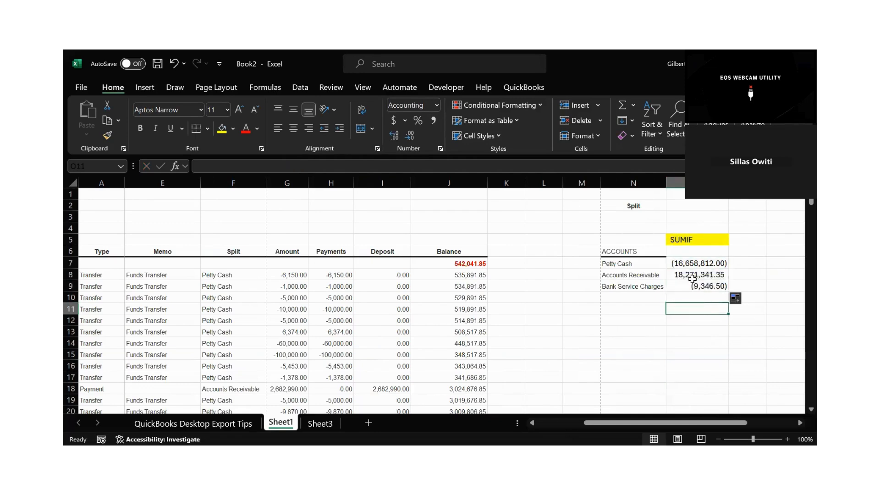
left_click_drag(604, 275, 701, 275)
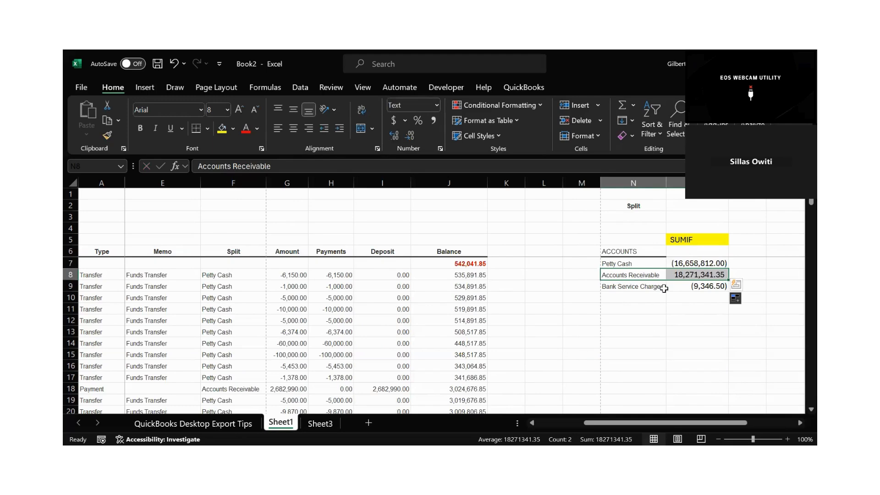
left_click_drag(664, 288, 701, 287)
Total the three account amounts in O10 with =SUM(O7:O9).
left_click(689, 300)
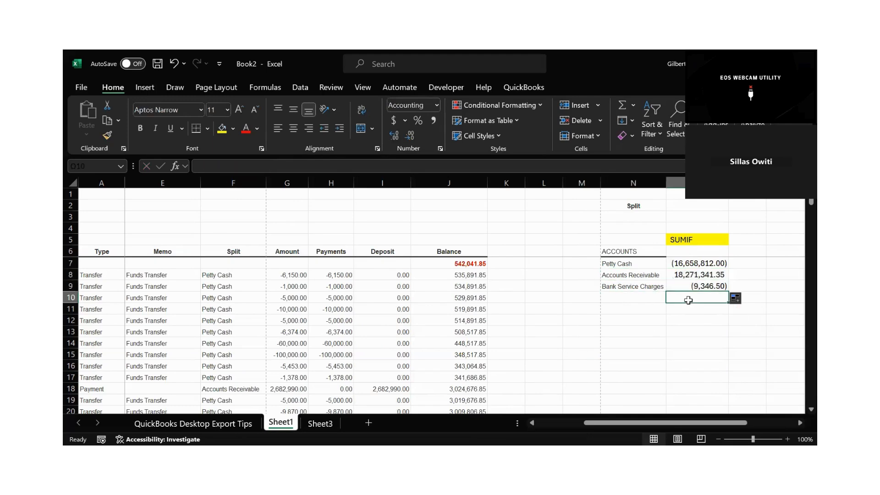
double_click(689, 300)
key("Return")
left_click(707, 333)
left_click(682, 300)
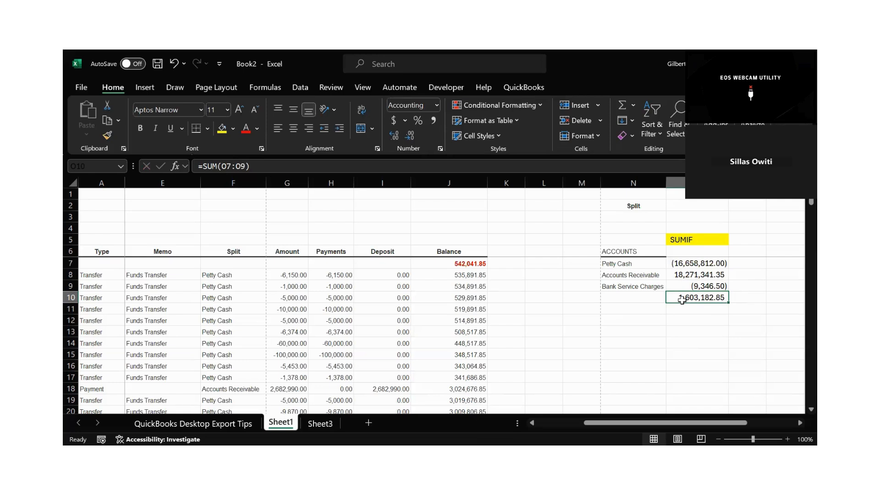
Look down the ledger's Split column to about row 102 for accounts missing from the summary list.
key("Down")
key("Down")
key("Down")
key("Down")
key("Down")
key("Down")
key("Down")
key("Down")
key("Down")
key("Down")
key("Down")
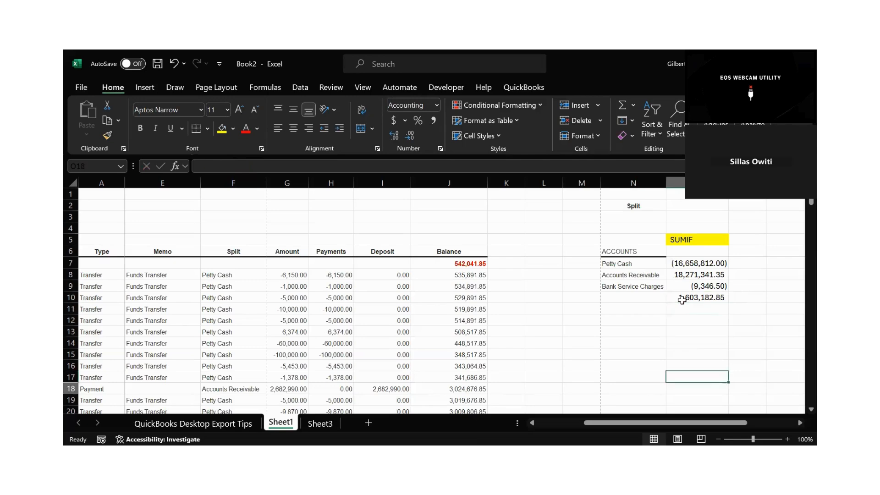
key("Down")
key("Down")
key("Down")
key("Down")
key("Down")
key("Down")
key("Down")
key("Down")
key("Down")
key("Down")
key("Down")
key("Down")
key("Down")
key("Down")
key("Down")
key("Down")
key("Down")
key("Down")
key("Down")
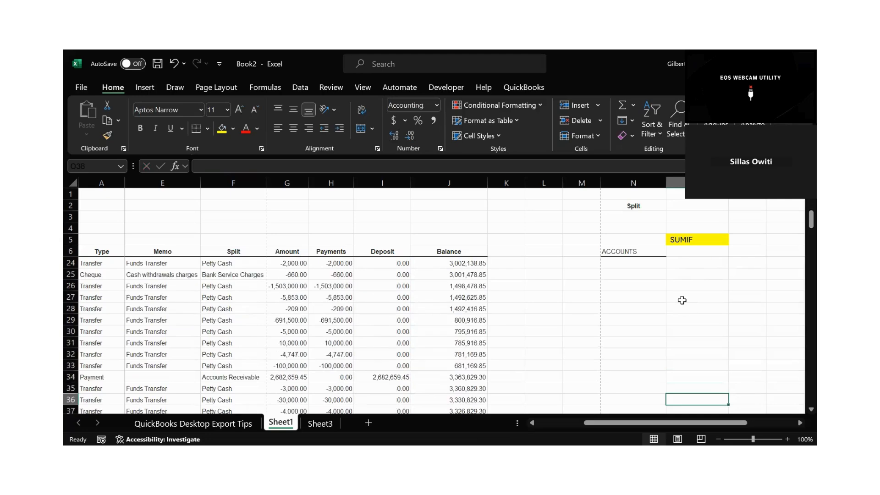
key("Down")
key("Down")
key("Down")
key("Down")
key("Down")
key("Down")
key("Down")
key("Down")
key("Down")
key("Down")
key("Down")
key("Down")
key("Down")
key("Down")
key("Down")
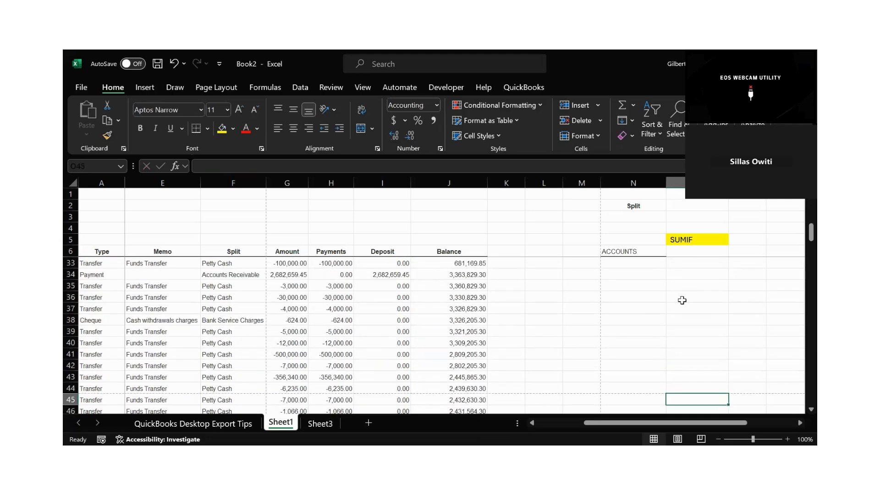
key("Down")
key("Down")
key("Down")
key("Down")
key("Down")
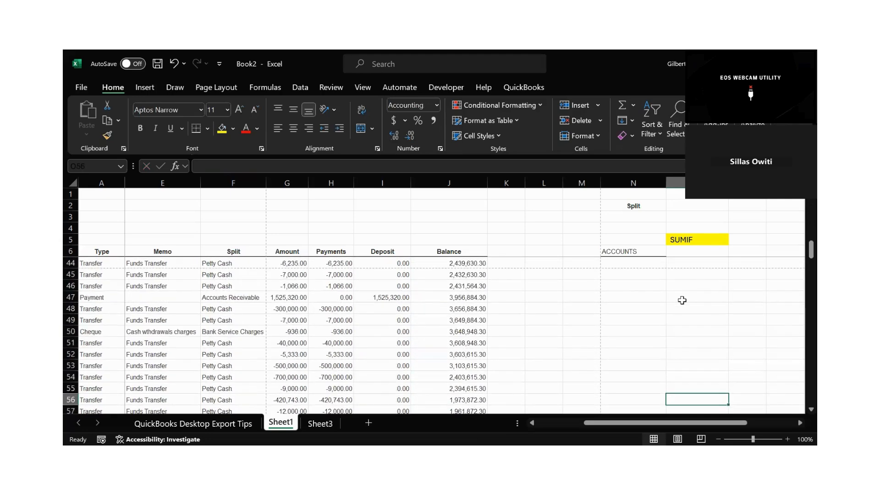
key("Down")
key("Down")
key("Down")
key("Down")
key("Down")
key("Down")
key("Down")
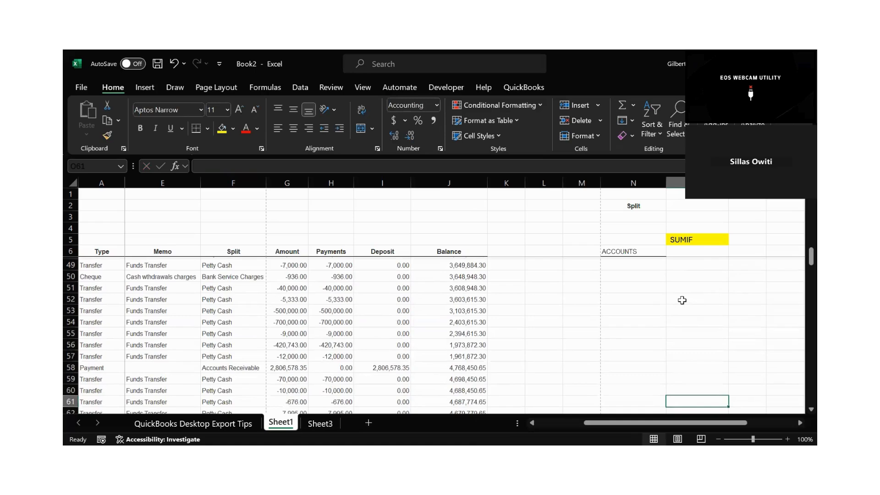
key("Down")
key("Down")
key("Down")
key("Down")
key("Down")
key("Down")
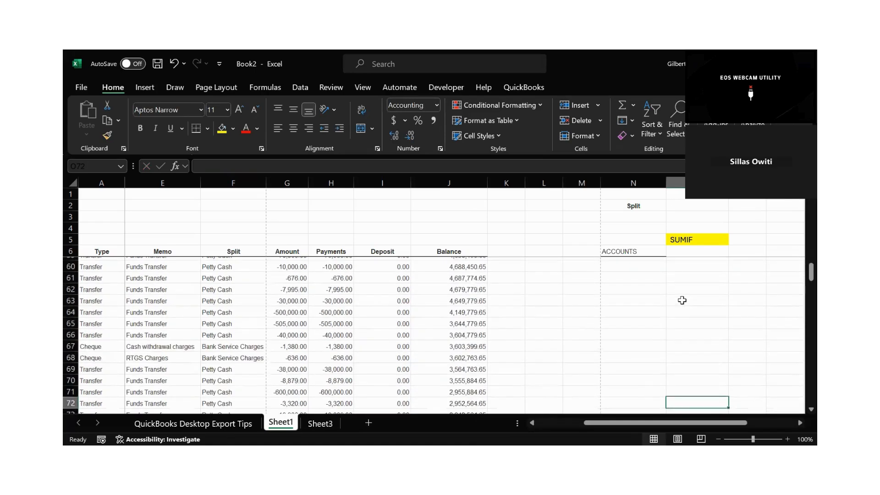
key("Down")
key("Down")
key("Down")
key("Down")
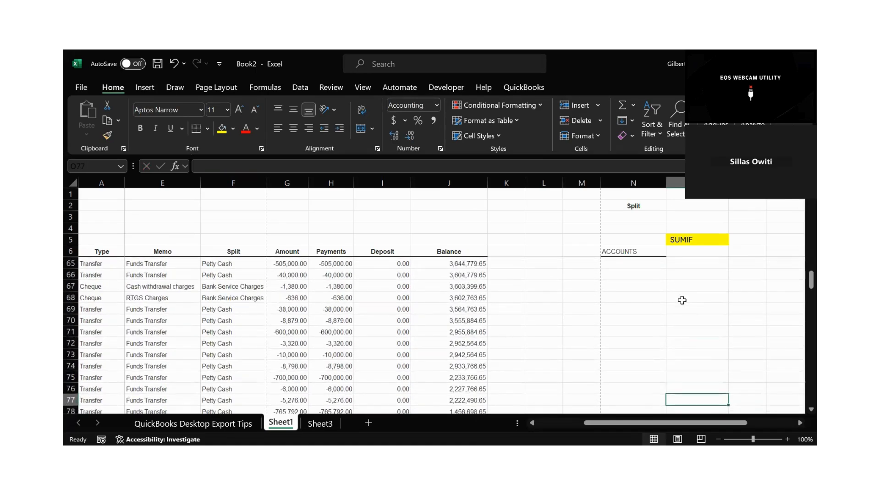
key("Down")
key("Down")
key("Down")
key("Down")
key("Down")
key("Down")
key("Down")
key("Down")
key("Down")
key("Down")
key("Down")
key("Down")
key("Down")
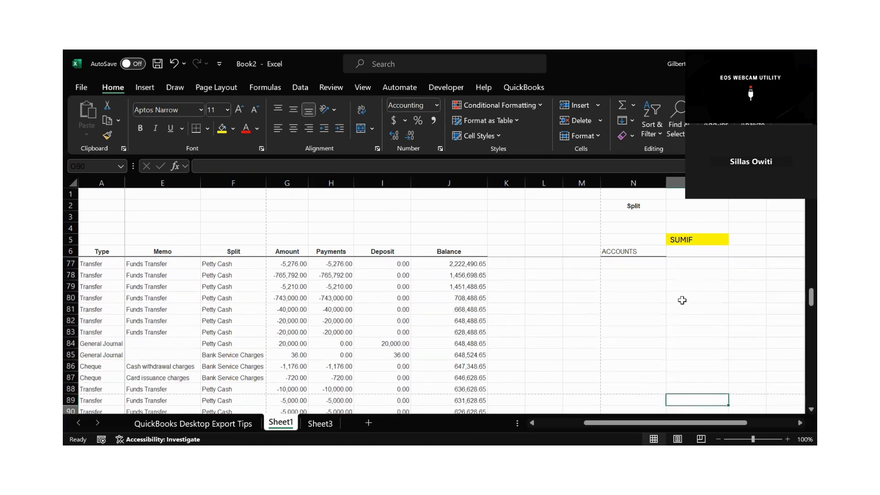
key("Down")
key("Down")
key("Down")
key("Down")
key("Down")
key("Down")
key("Down")
key("Down")
key("Down")
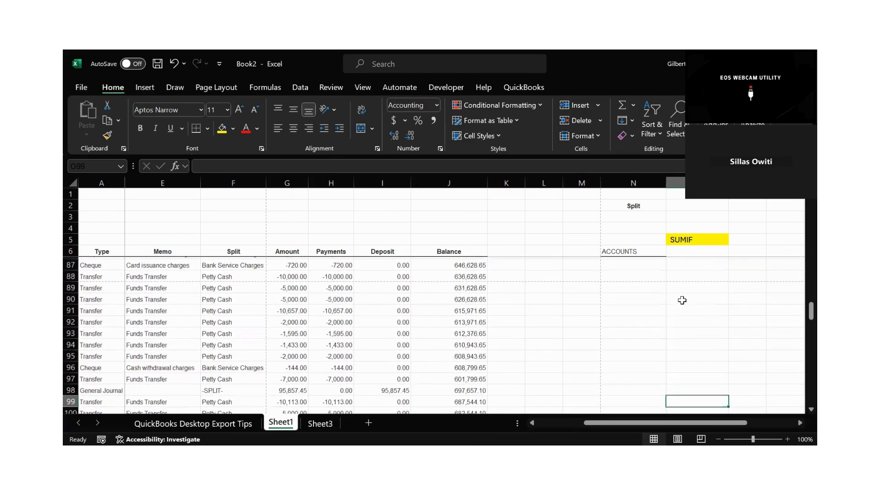
key("Down")
key("Down")
key("Down")
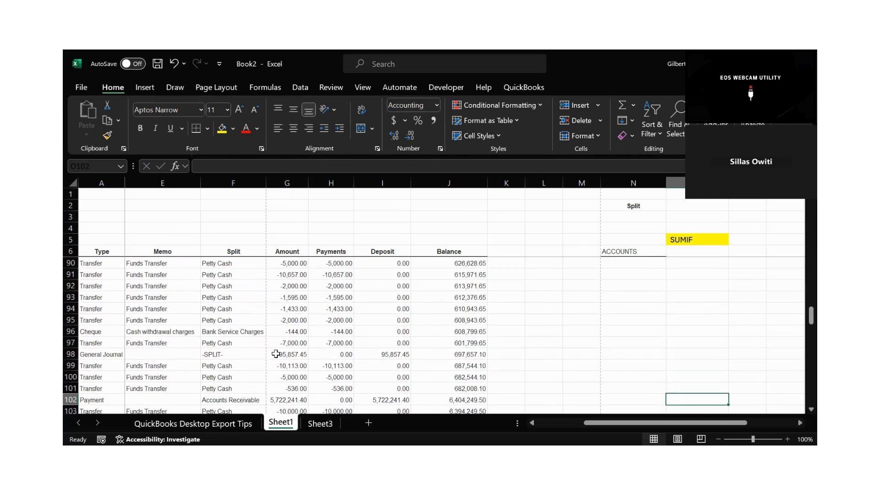
Copy the "-SPLIT-" entry from F98 into N10 below Bank Service Charges in the accounts list.
left_click(213, 354)
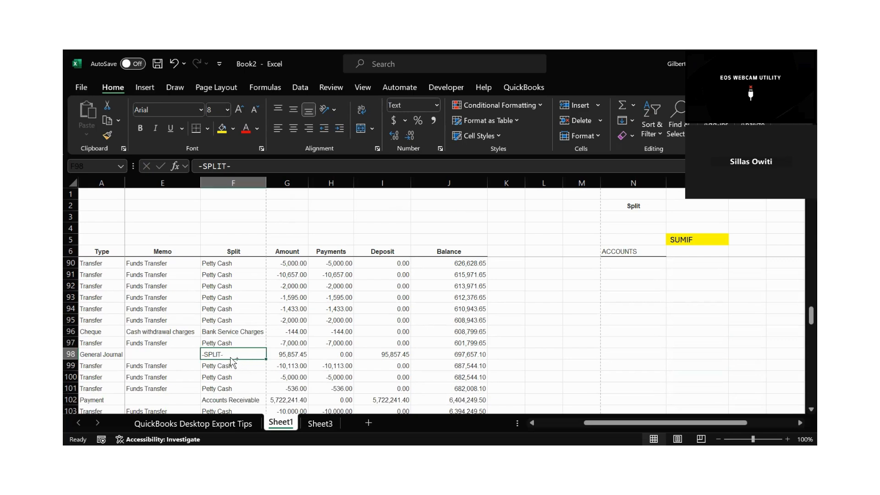
key("ctrl+c")
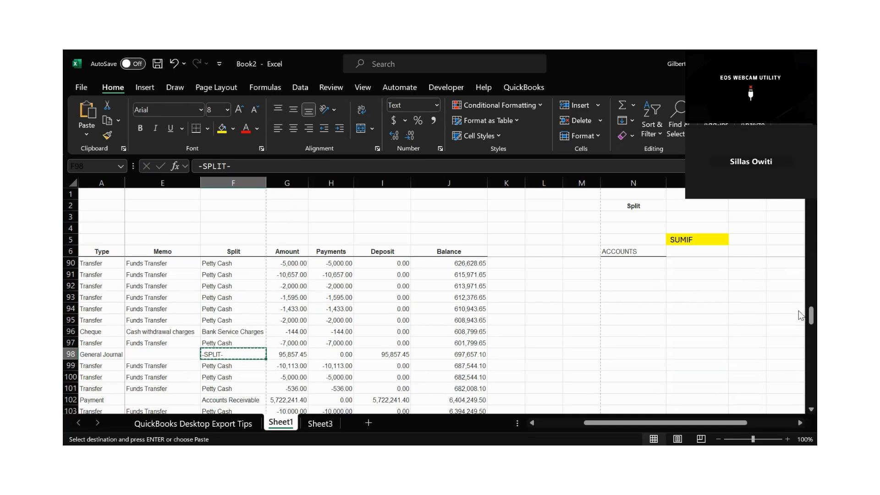
left_click_drag(798, 311, 799, 211)
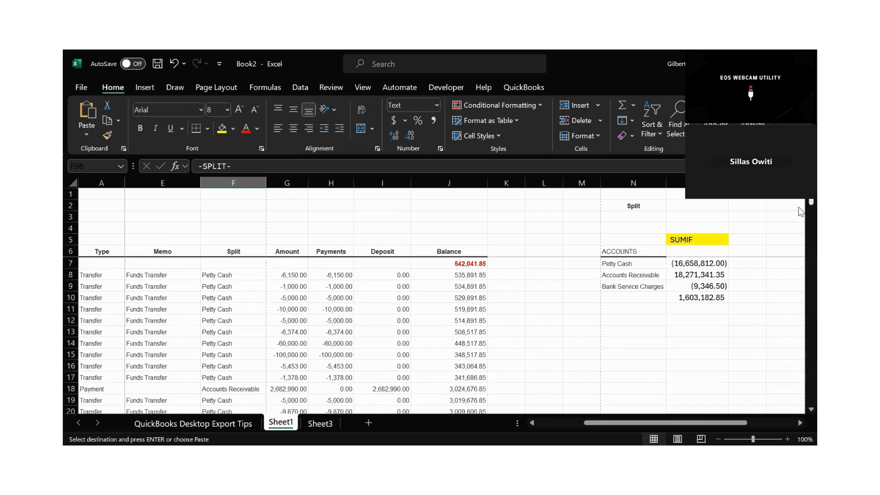
left_click(627, 297)
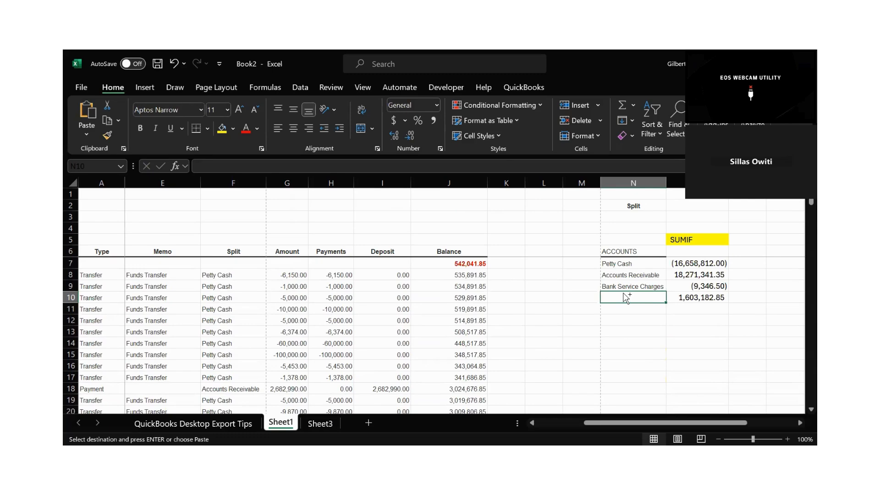
key("ctrl+v")
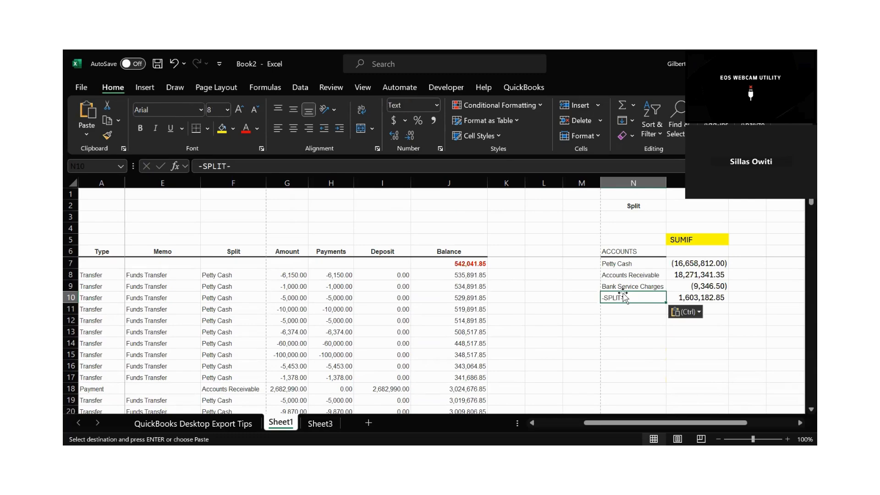
left_click(625, 327)
left_click(629, 308)
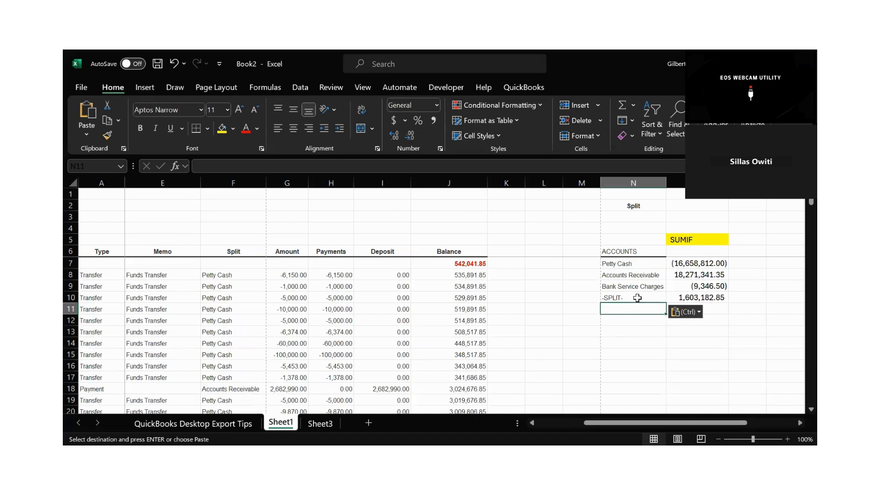
left_click(639, 298)
Extend the SUMIF formula from O9 down to O10 for the "-SPLIT-" account.
left_click(709, 286)
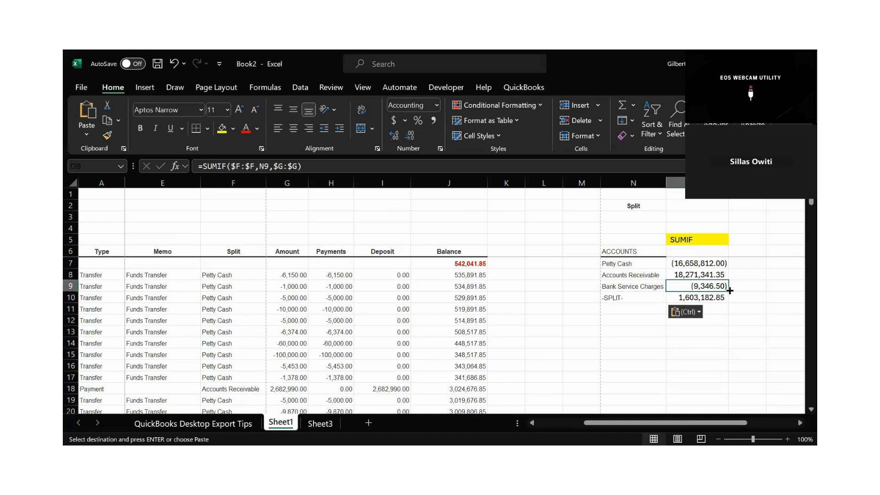
left_click_drag(730, 286, 727, 303)
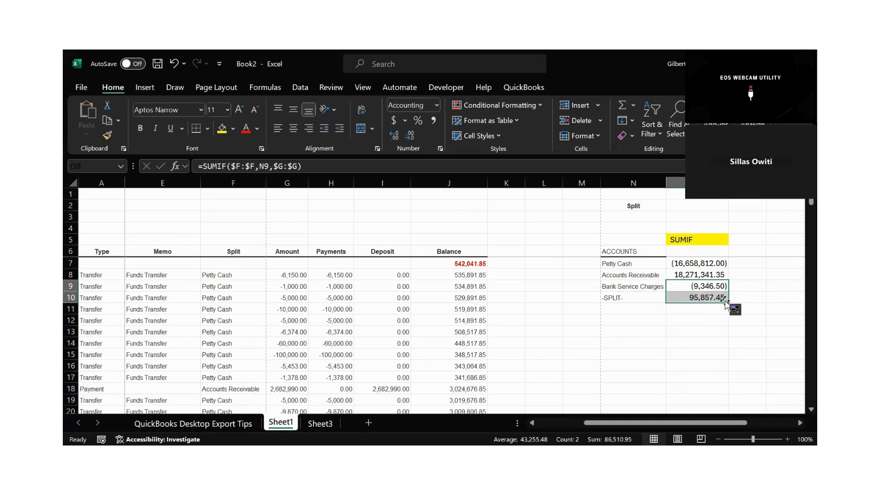
left_click(697, 328)
left_click(712, 299)
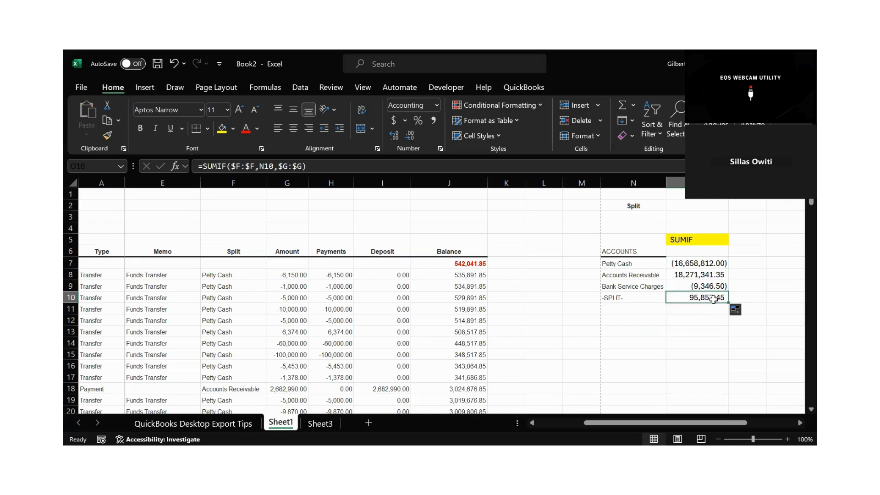
Total the four account amounts in O11, directly below the "-SPLIT-" amount.
left_click(693, 311)
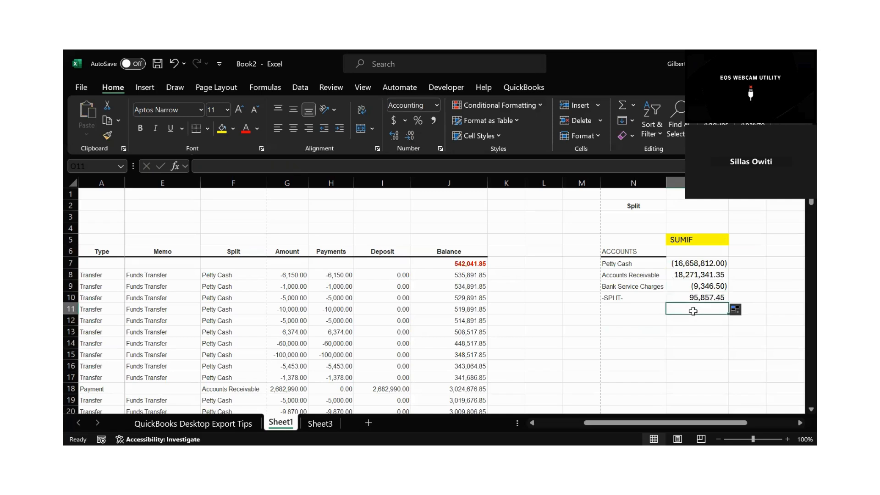
type("=")
left_click(695, 352)
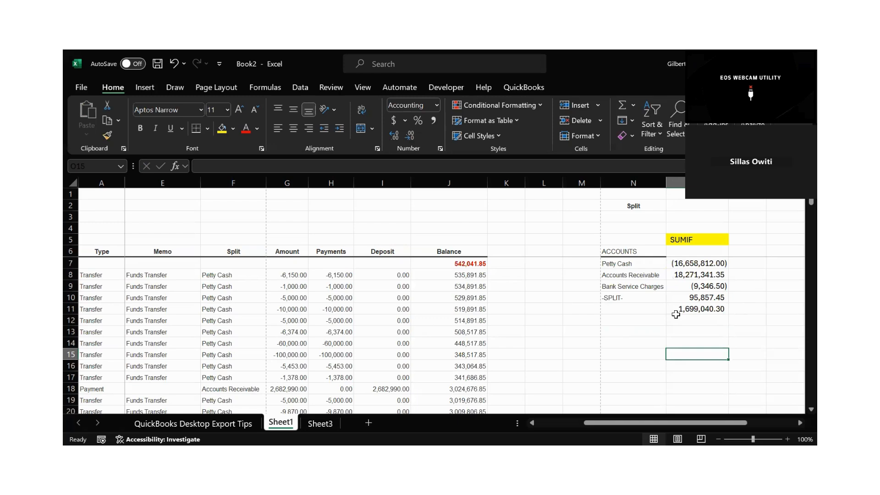
Check the summary total in O11 against the ledger's Amount total in G149.
key("Down")
key("Down")
key("Down")
key("Down")
key("Down")
key("Down")
key("Down")
key("Down")
key("Down")
key("Down")
key("Down")
key("Down")
key("Down")
key("Down")
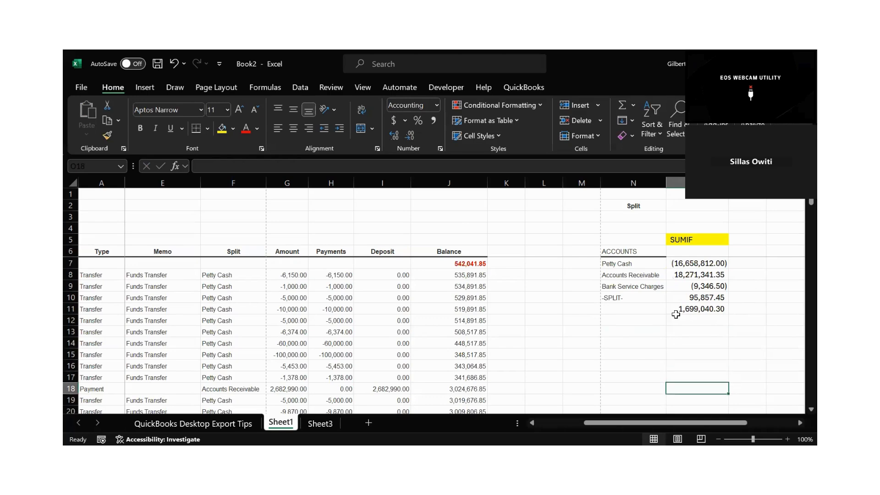
key("Down")
key("Down")
key("Down")
key("Down")
key("Down")
key("Down")
key("Down")
key("Down")
key("Down")
key("Down")
key("Down")
key("Down")
key("Down")
key("Down")
key("Down")
key("Down")
key("Down")
key("Down")
key("Down")
key("Down")
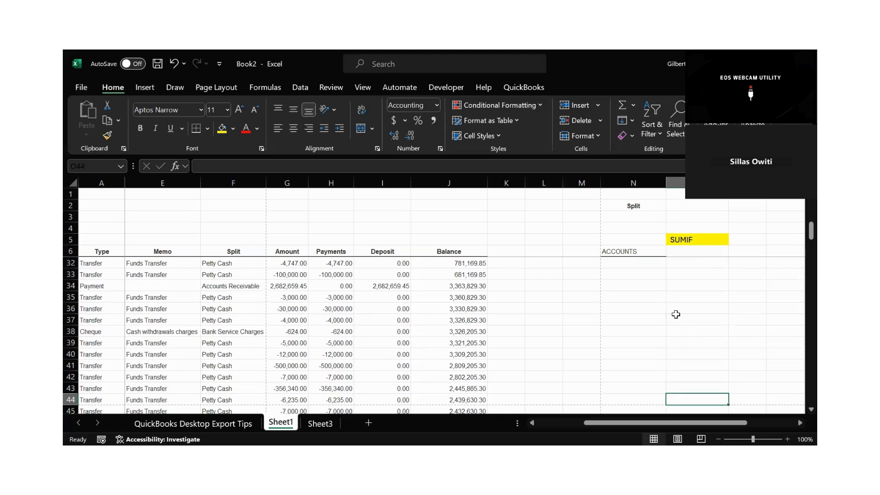
key("Down")
key("Down")
key("Down")
key("Down")
key("Down")
key("Down")
key("Down")
key("Down")
key("Down")
key("Down")
key("Down")
key("Down")
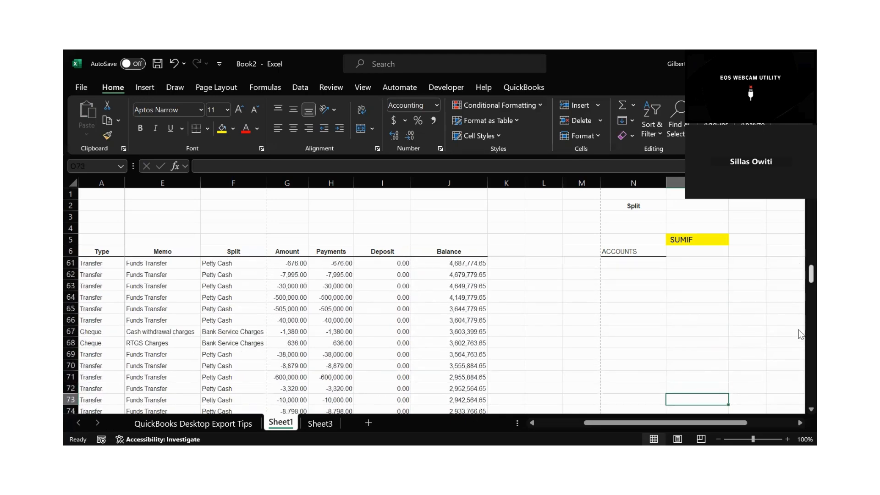
scroll(799, 329, "down", 20)
scroll(792, 371, "down", 4)
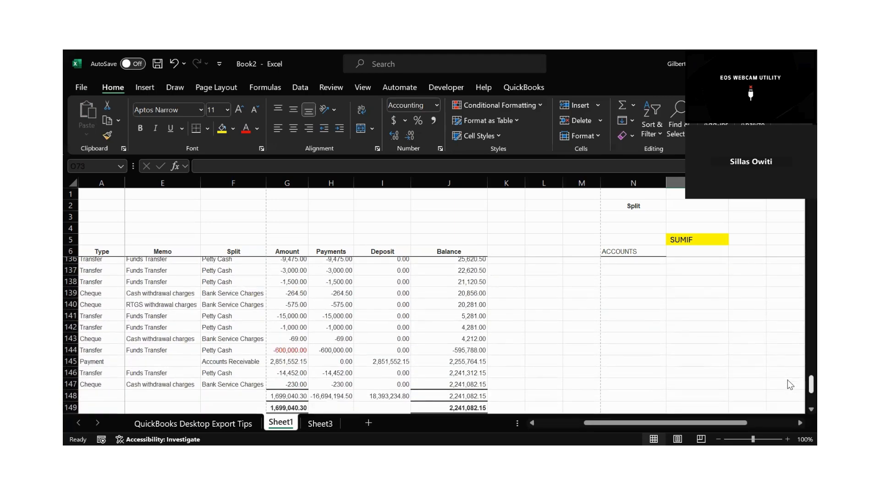
left_click(285, 390)
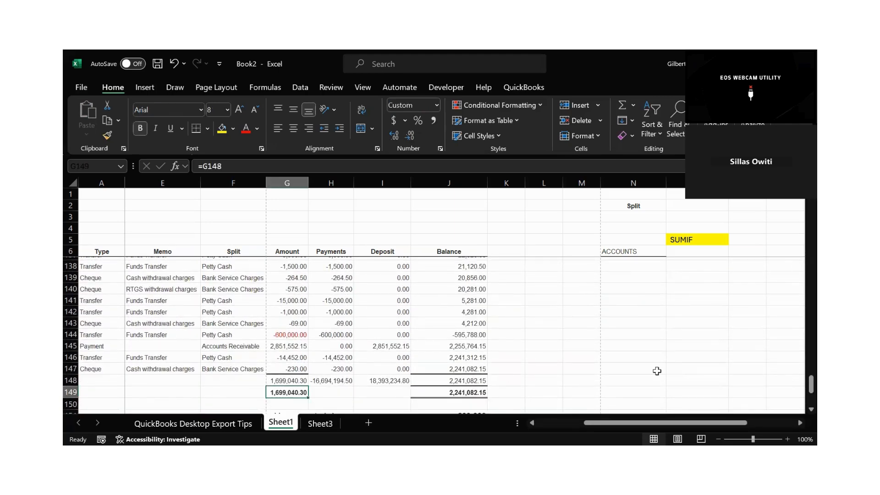
Review the account names and SUMIF amounts in N7:O10 together with their total in O11.
left_click_drag(800, 387, 800, 212)
scroll(800, 212, "up", 2)
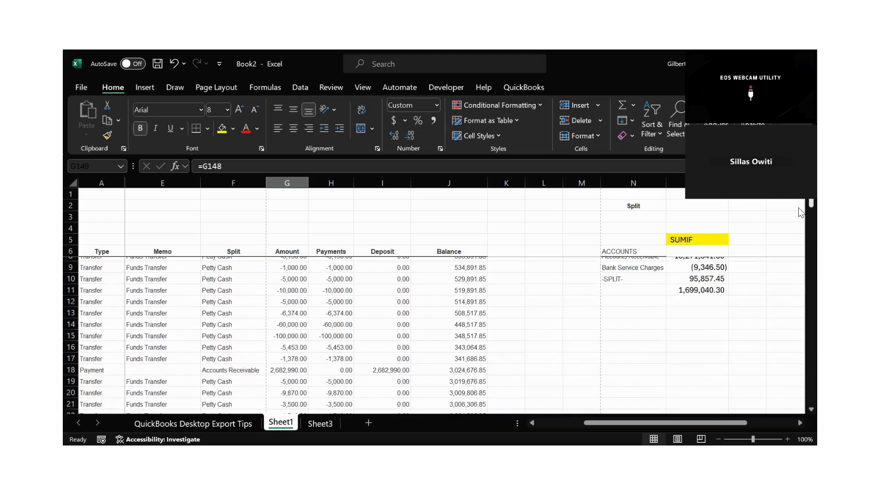
scroll(800, 212, "up", 1)
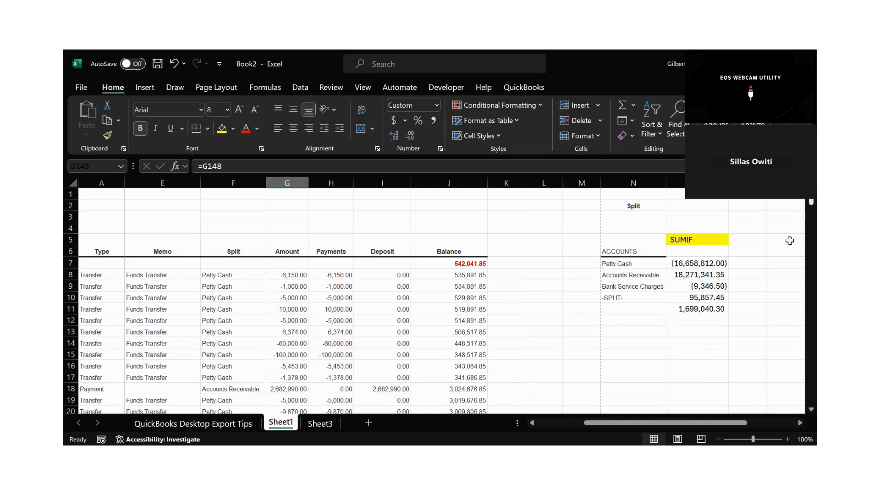
left_click(692, 310)
key("Up")
key("Up")
key("Up")
key("Up")
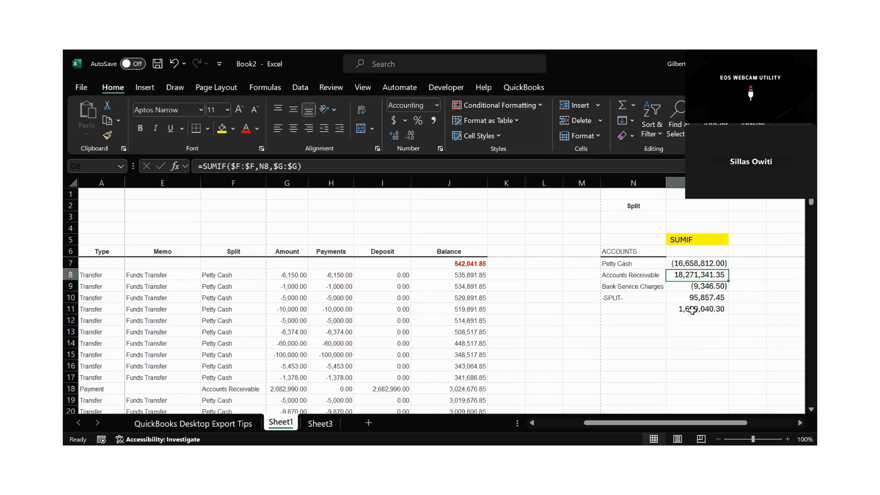
key("Up")
key("Up")
key("Up")
key("Up")
key("Up")
key("Up")
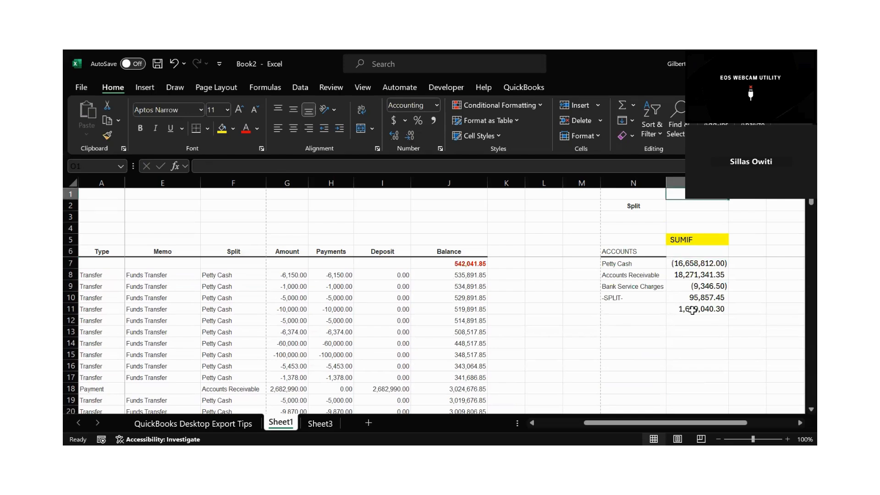
left_click(672, 340)
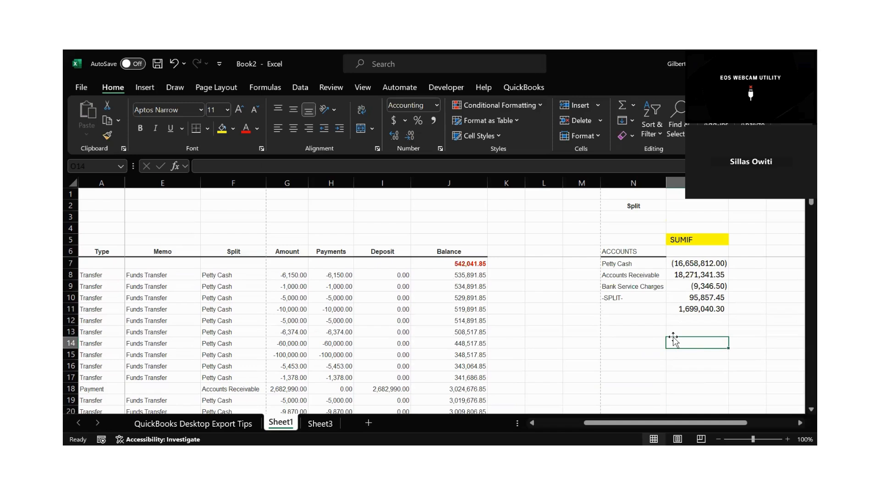
left_click_drag(695, 277, 691, 297)
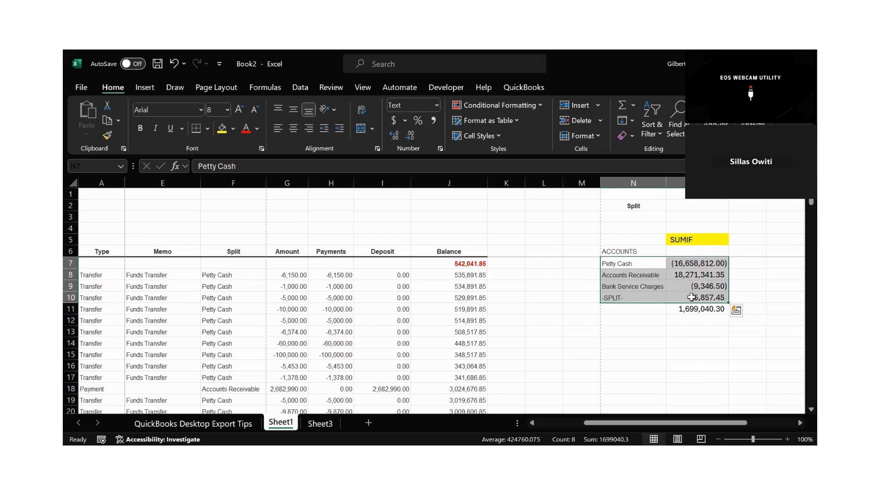
Look down the ledger's Split column from F8 past row 100 to see the accounts the summary covers.
left_click(382, 332)
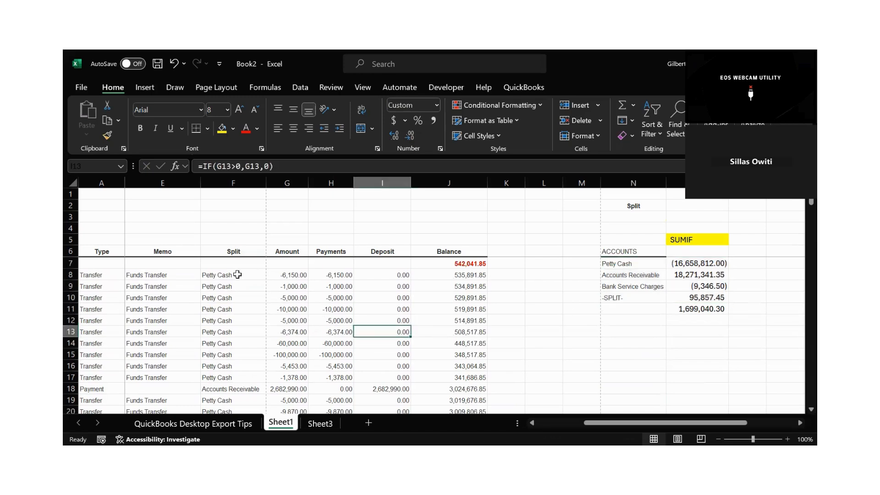
left_click_drag(237, 275, 229, 386)
scroll(234, 400, "down", 1)
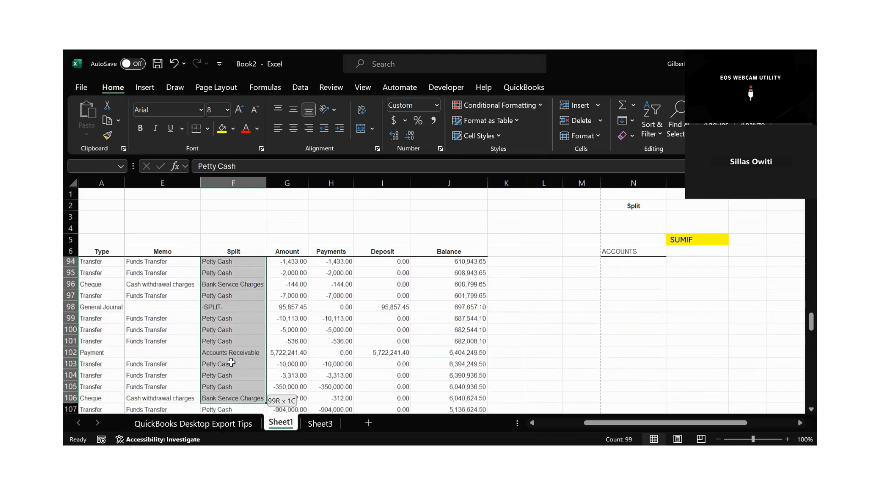
scroll(799, 330, "down", 1)
left_click_drag(798, 326, 798, 216)
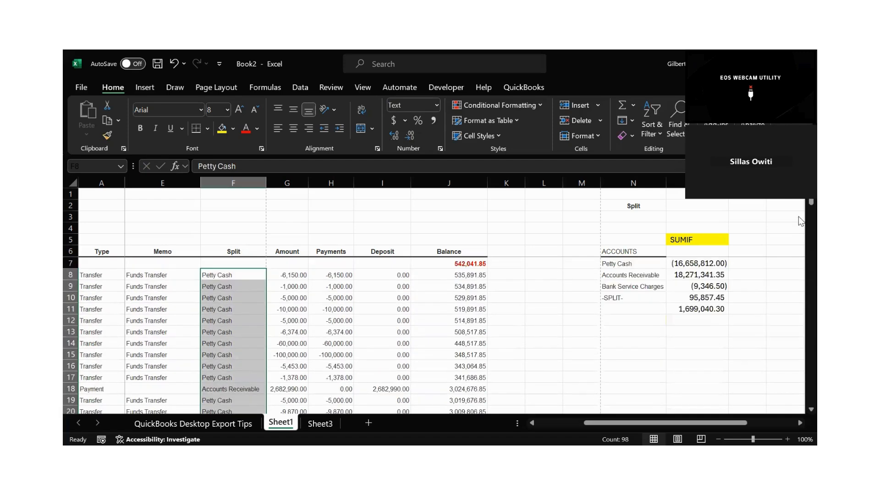
Inspect the SUMIF formulas for Petty Cash, Accounts Receivable and Bank Service Charges.
left_click(701, 261)
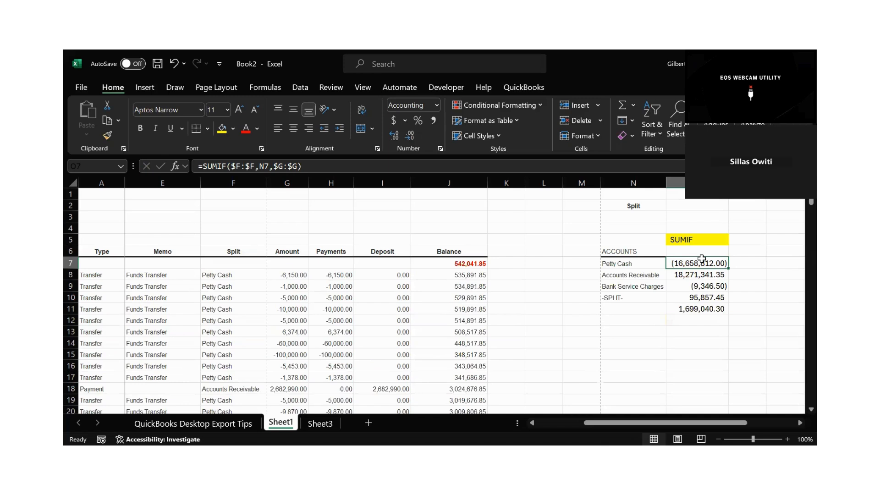
key("Down")
key("Down")
key("Down")
key("Up")
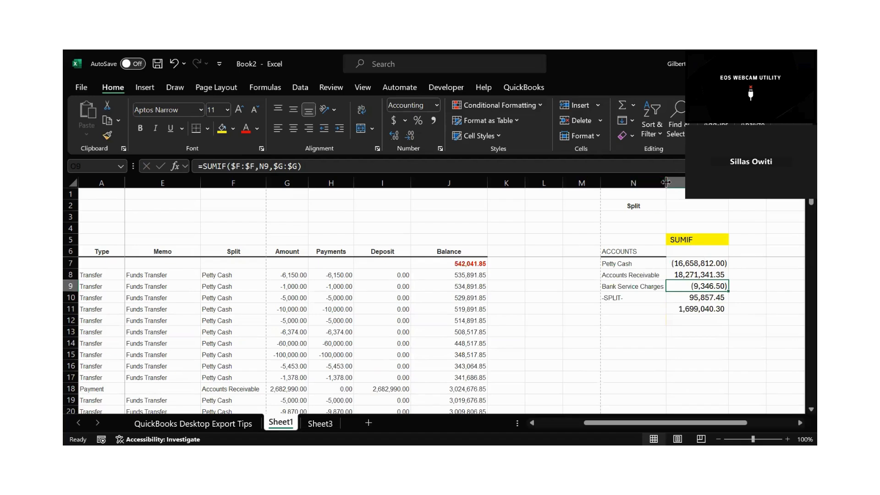
Widen column N of the accounts list slightly and review the Petty Cash SUMIF formula in O7.
left_click_drag(666, 184, 687, 184)
left_click(633, 320)
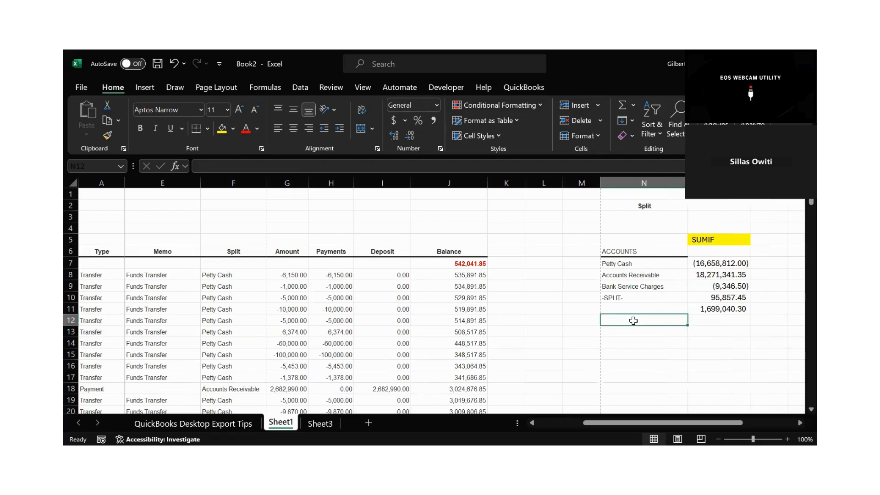
left_click(620, 332)
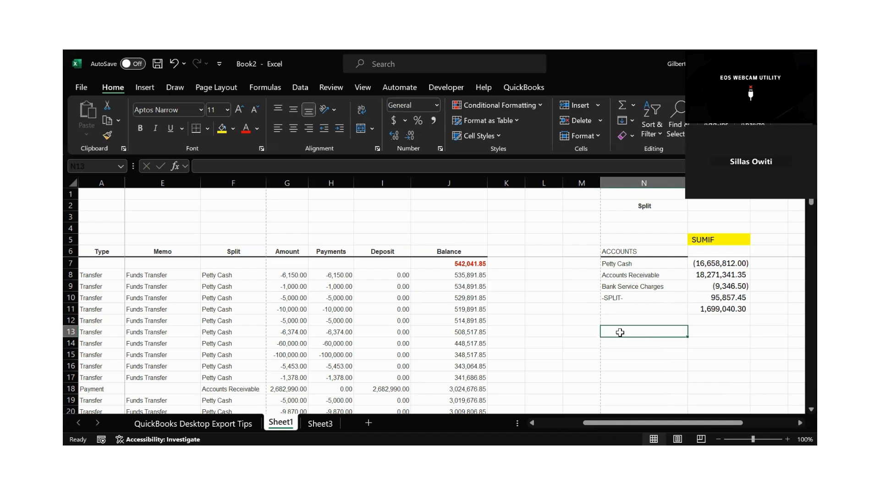
left_click(703, 237)
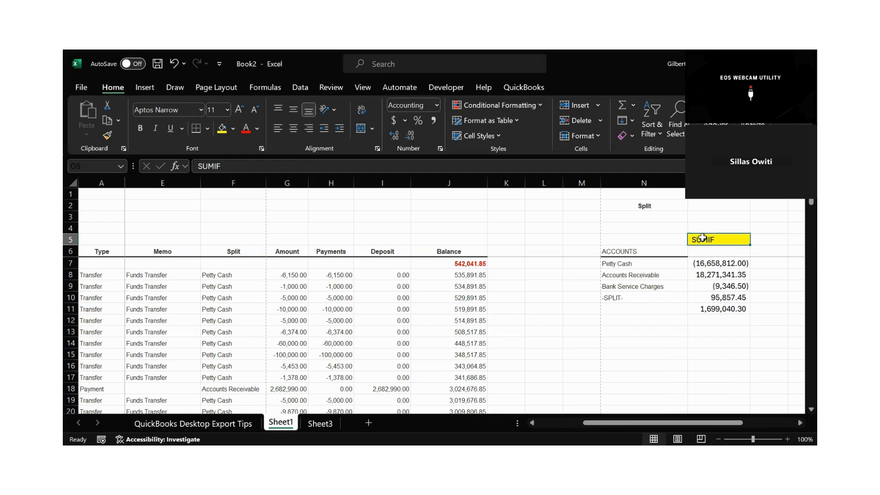
left_click(695, 265)
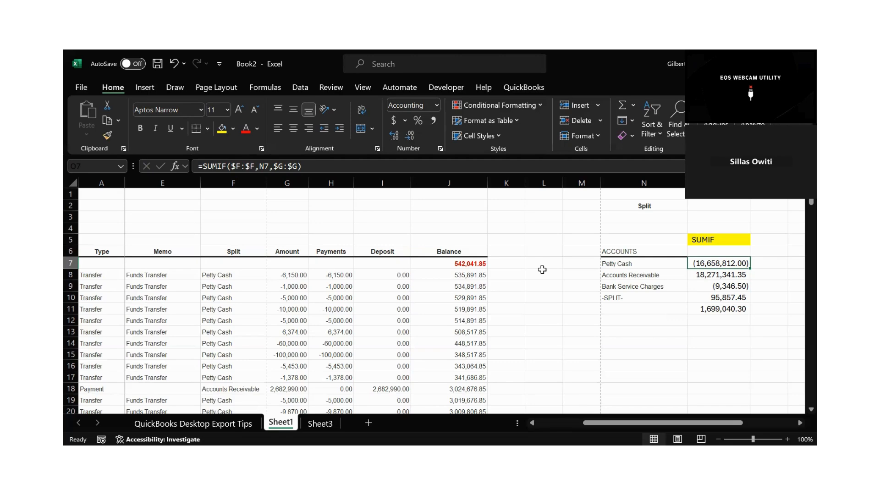
Enter the heading "SUMIFS" in N13 below the accounts list and make it bold.
left_click(640, 333)
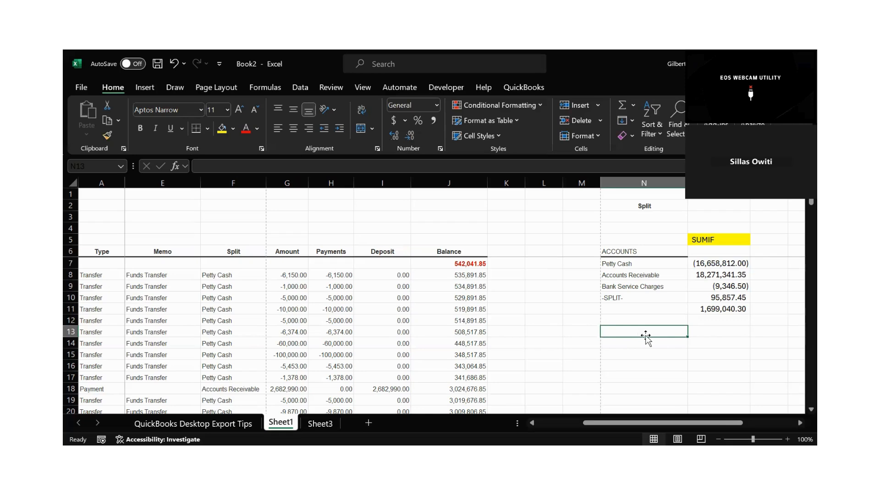
type("SUMIFS")
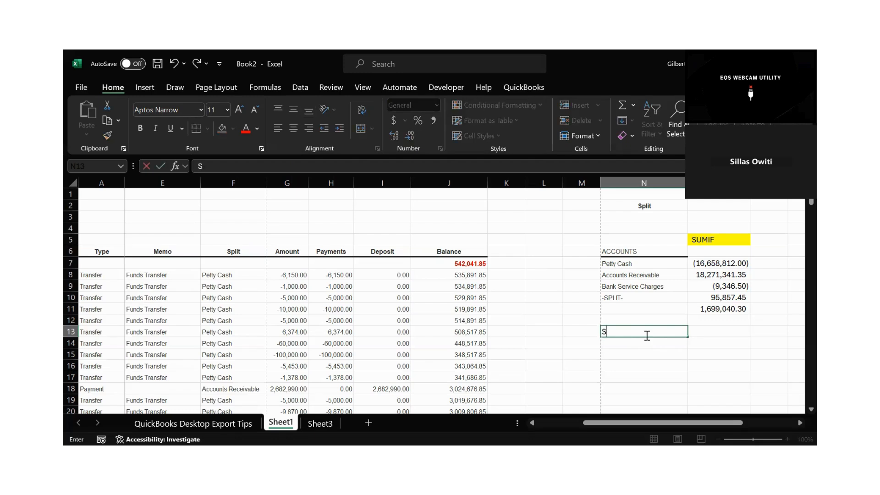
left_click(619, 352)
left_click(627, 330)
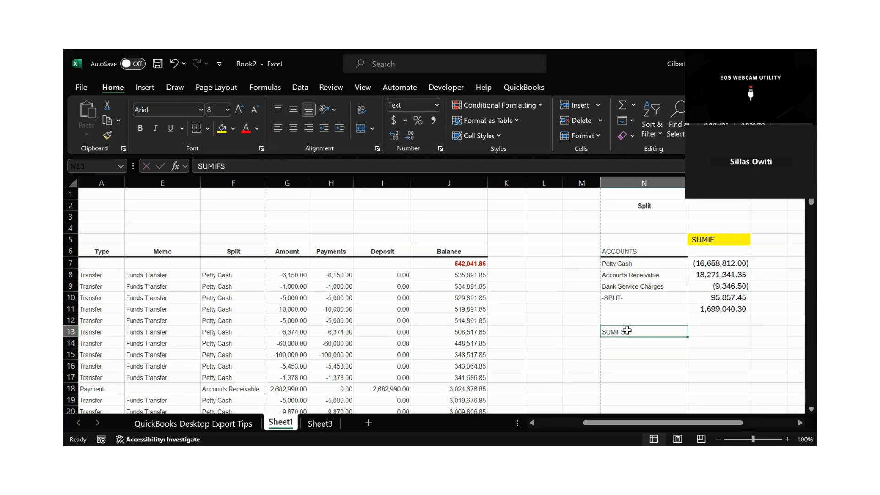
key("ctrl+b")
left_click(619, 353)
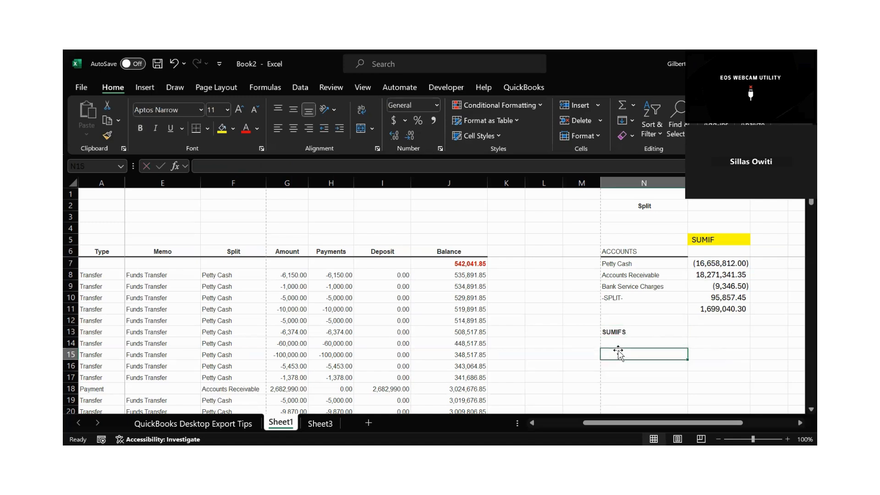
Examine the transaction dates in the ledger's Date column, starting from B8.
key("Left")
key("Left")
key("Left")
key("Left")
key("Left")
key("Left")
key("Left")
key("Left")
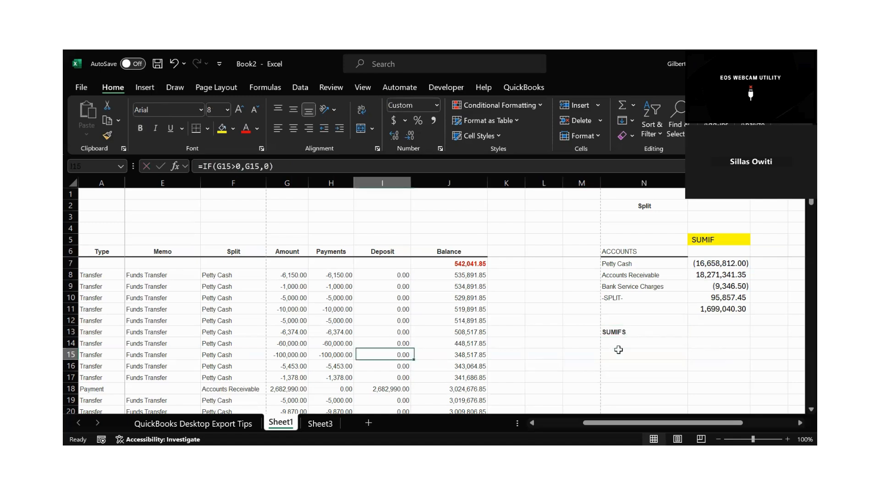
key("Left")
key("Left")
key("Left")
key("Left")
key("Left")
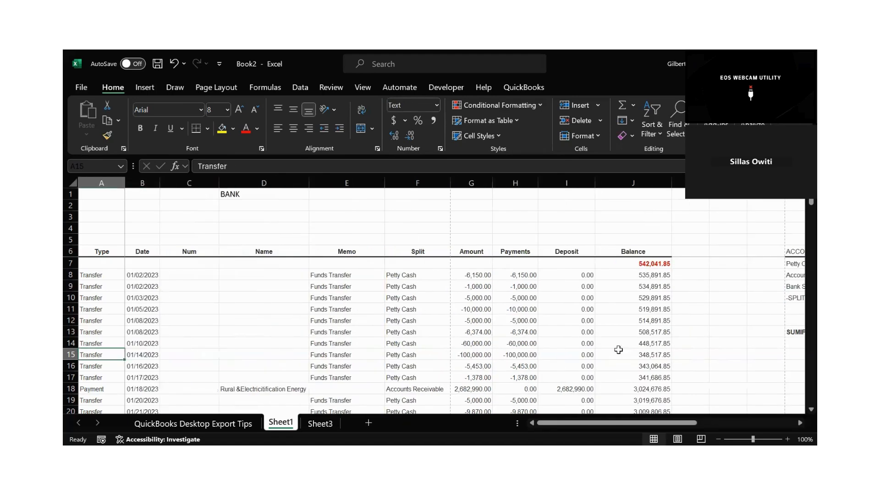
left_click(146, 273)
left_click_drag(145, 274, 145, 418)
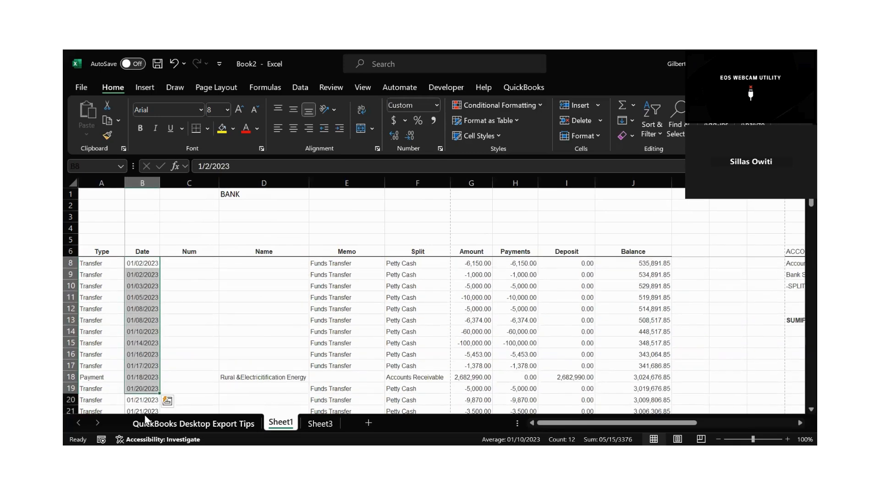
left_click(192, 311)
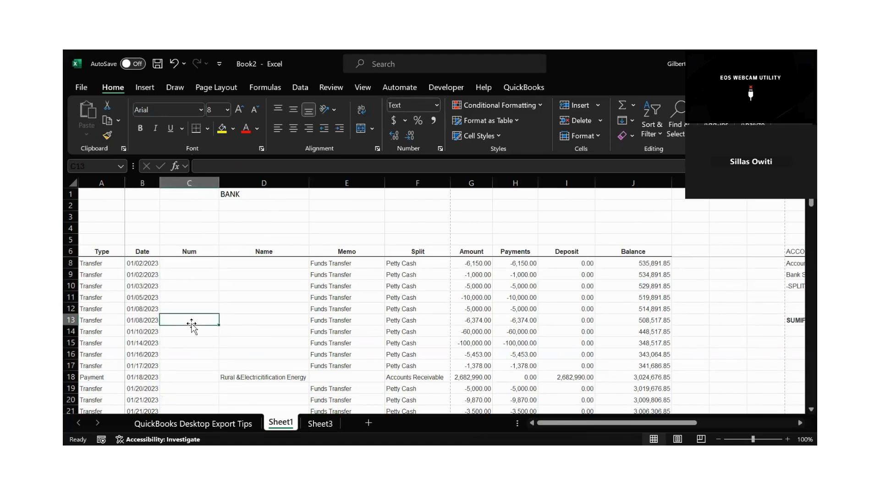
key("Up")
key("Up")
key("Up")
key("Up")
key("Up")
key("Up")
key("Up")
key("Up")
key("Up")
key("Up")
key("Up")
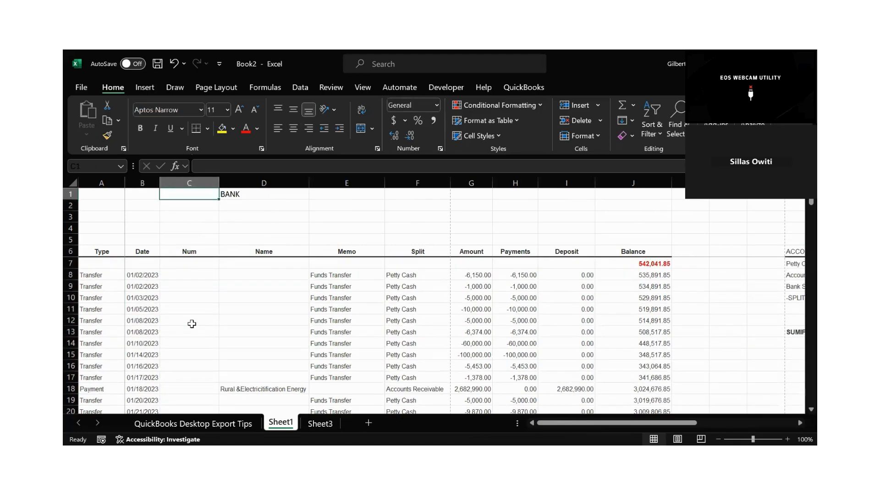
left_click(143, 271)
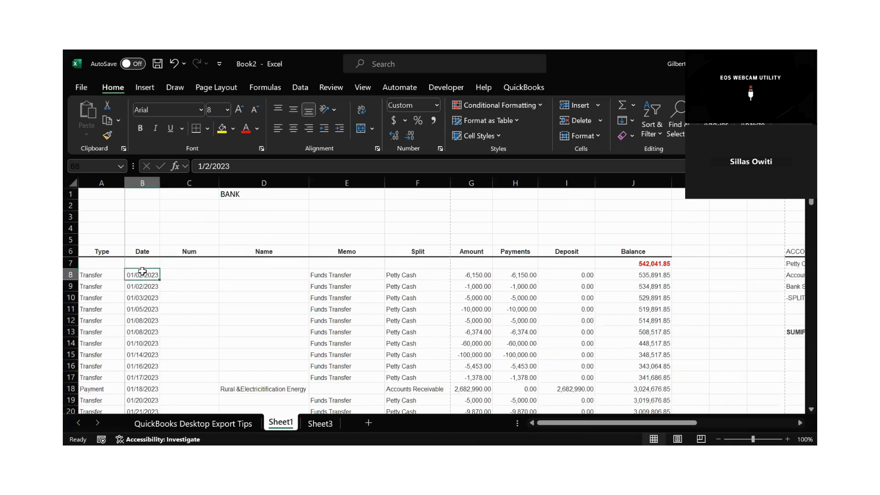
left_click(267, 299)
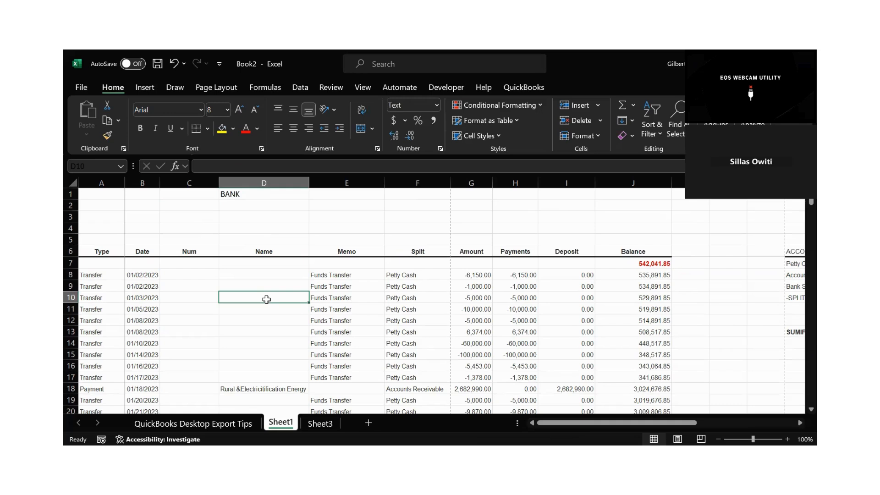
Add the column heading "Months" in K6, directly beside the Balance heading.
left_click(715, 295)
left_click(692, 253)
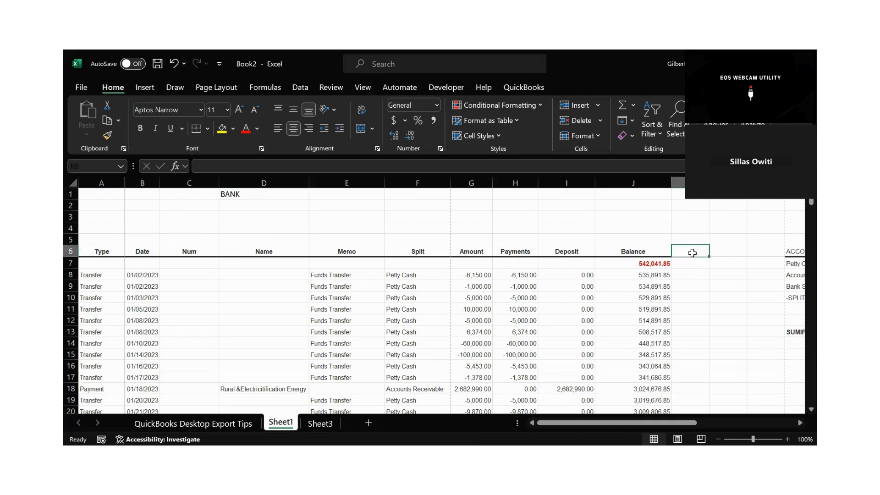
type("M")
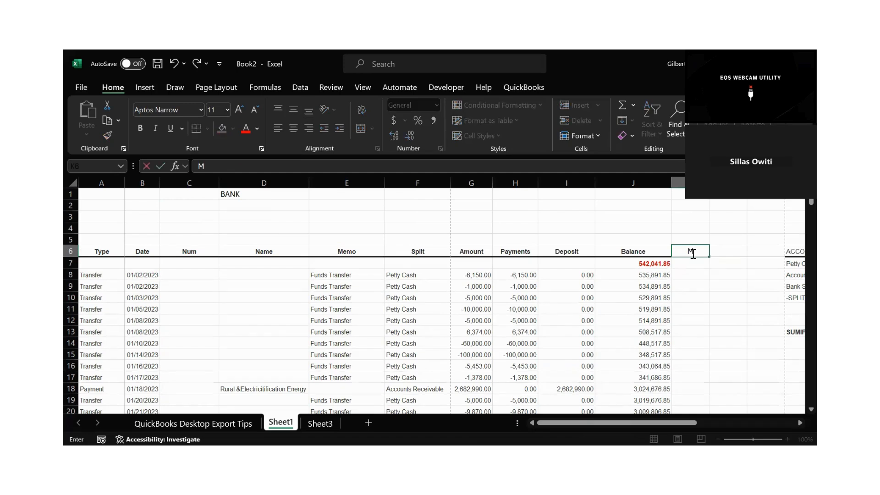
type("onths")
key("Return")
key("Return")
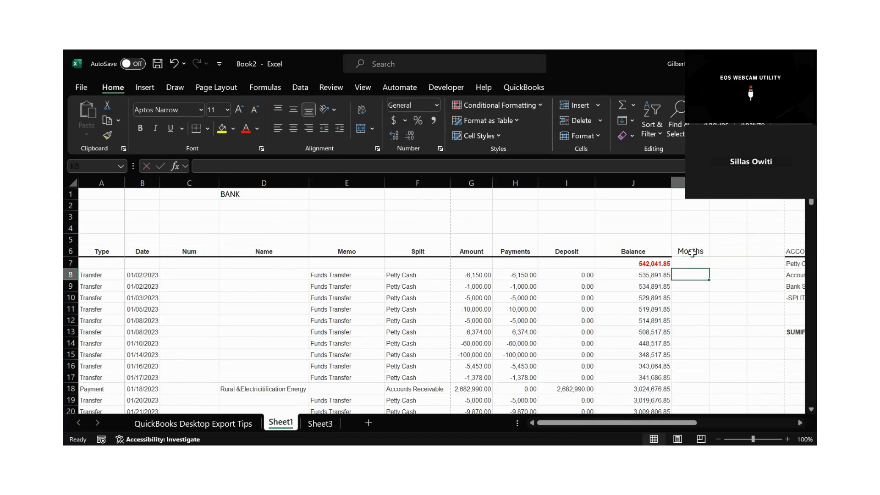
Check the day and month order of the transaction dates in B8 through B16 beside the empty Months cells.
left_click(142, 278)
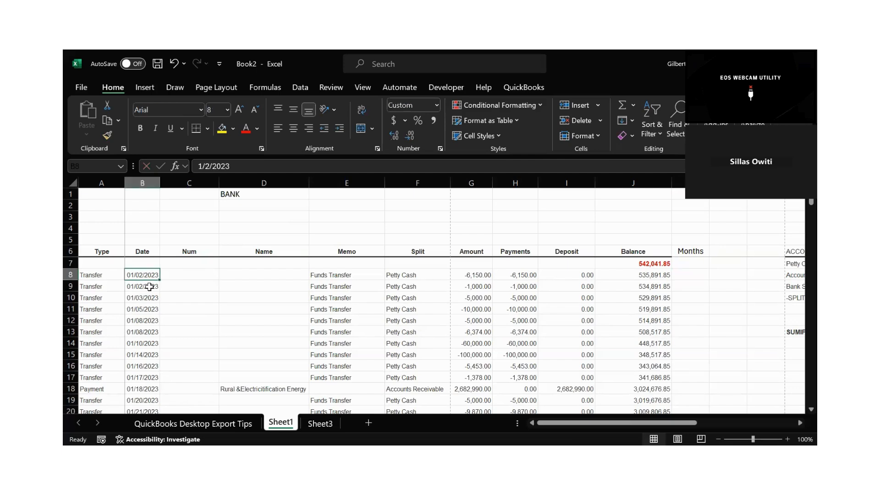
left_click(146, 287)
left_click(144, 307)
left_click(140, 322)
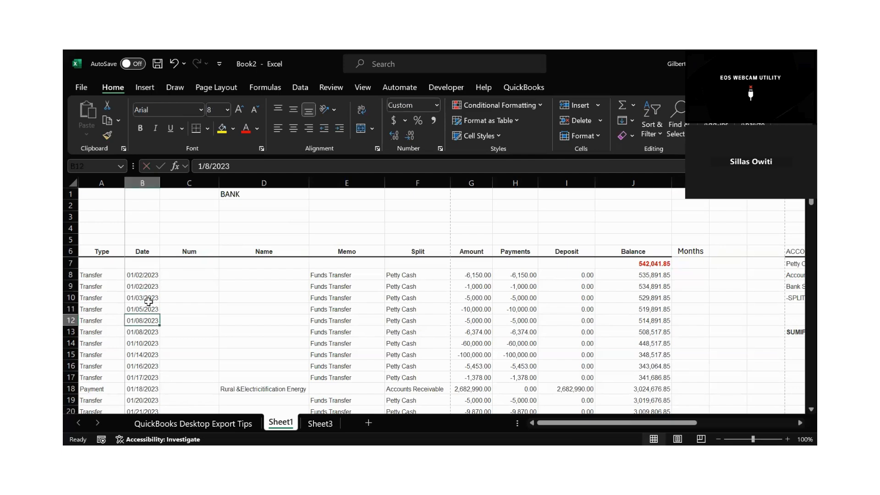
left_click_drag(139, 279, 132, 363)
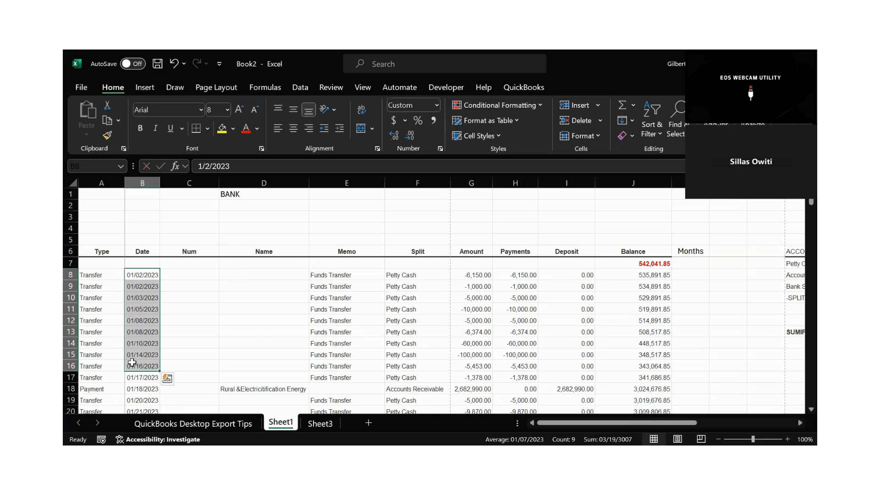
left_click(706, 284)
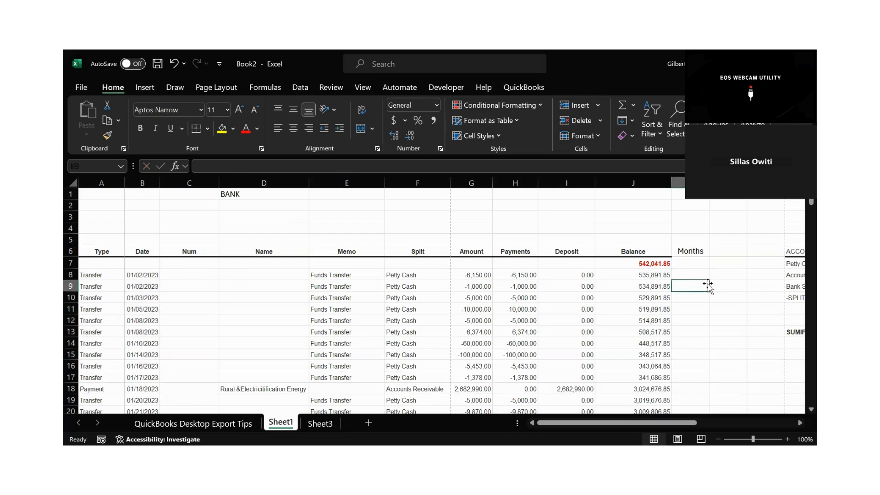
left_click(141, 277)
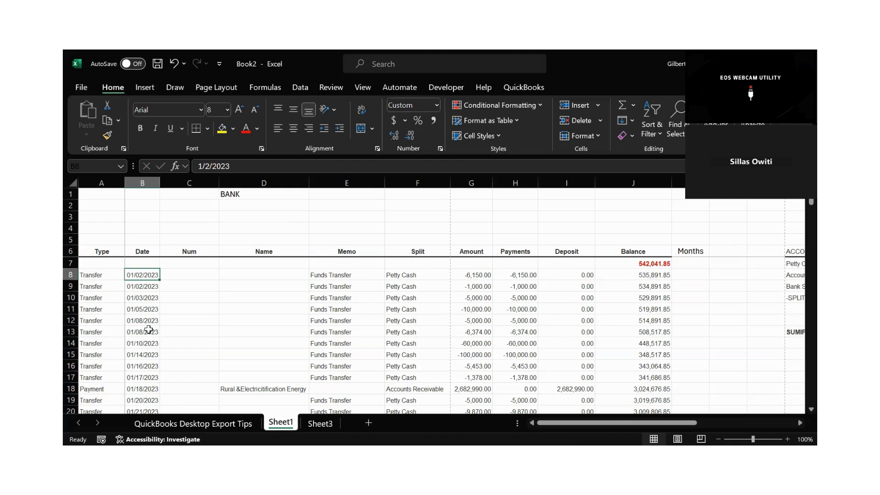
Apply the custom number format dd/mm/yyyy to the whole Date column B.
left_click(153, 183)
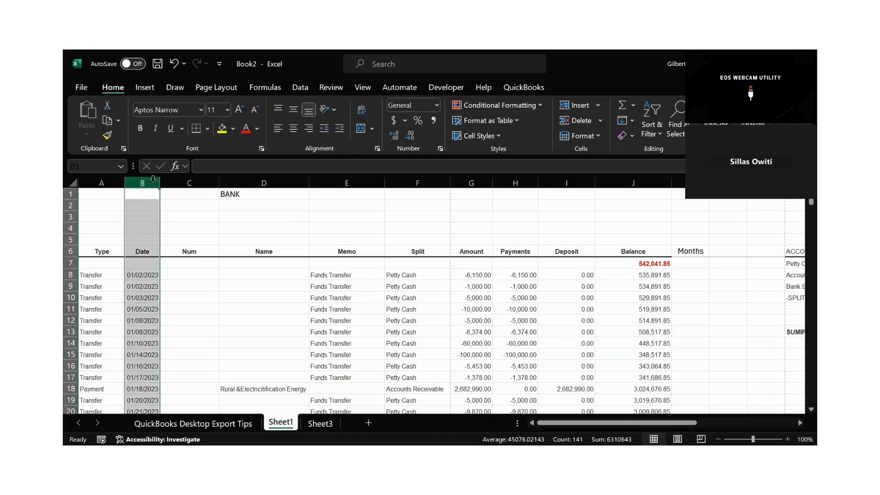
left_click(439, 149)
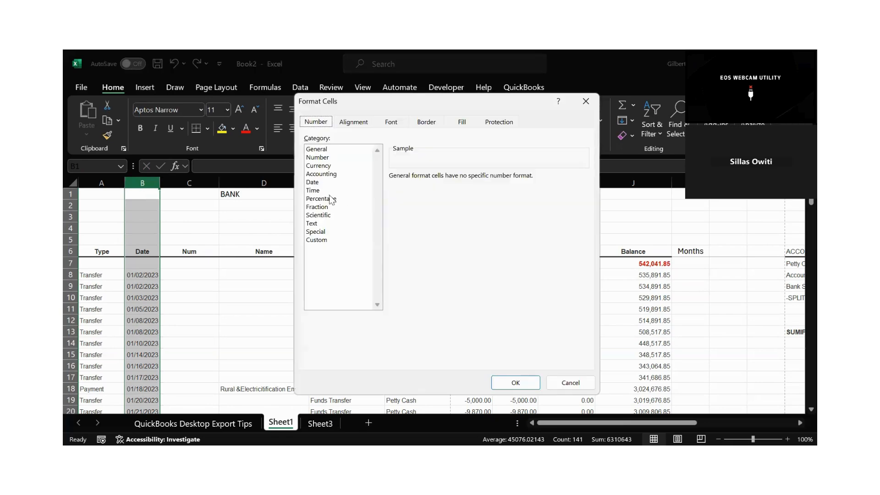
left_click(313, 183)
left_click(324, 240)
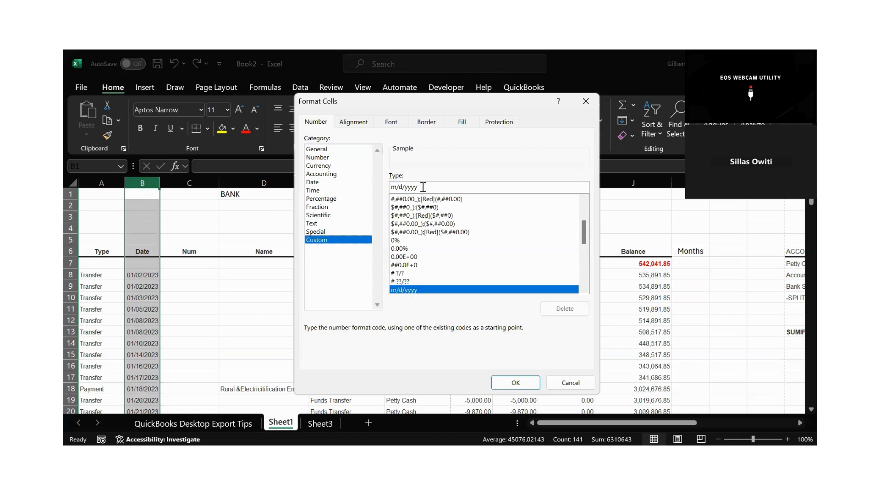
double_click(405, 186)
left_click(398, 187)
key("BackSpace")
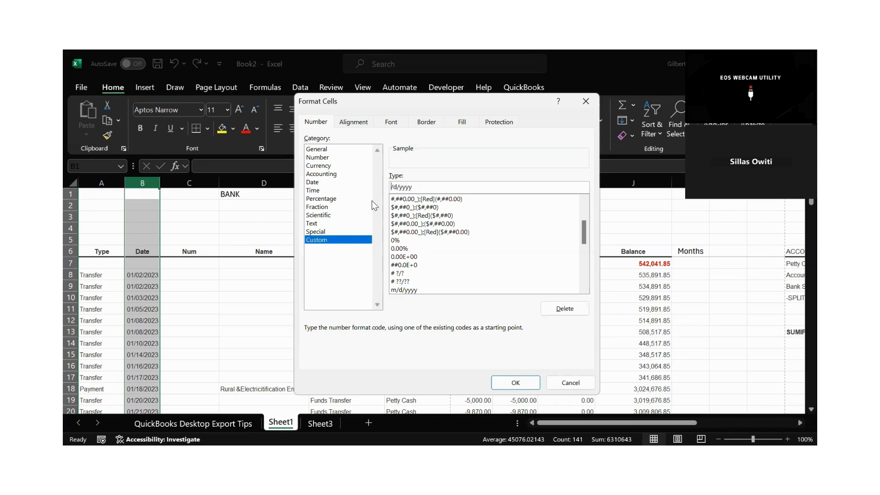
type("d")
key("BackSpace")
type("mm")
left_click(392, 188)
type("d")
left_click(510, 382)
left_click(198, 277)
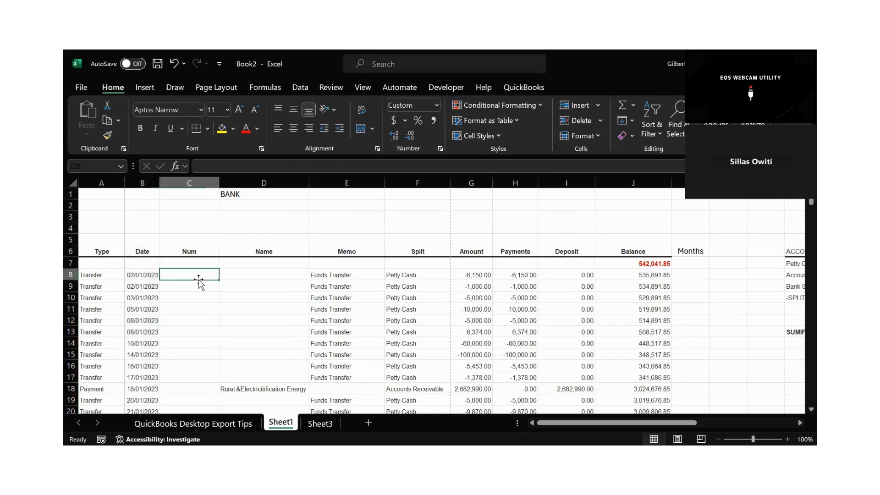
Review the reformatted dates down column B, from January into the February transactions, and return to the first entries.
left_click_drag(133, 275, 154, 377)
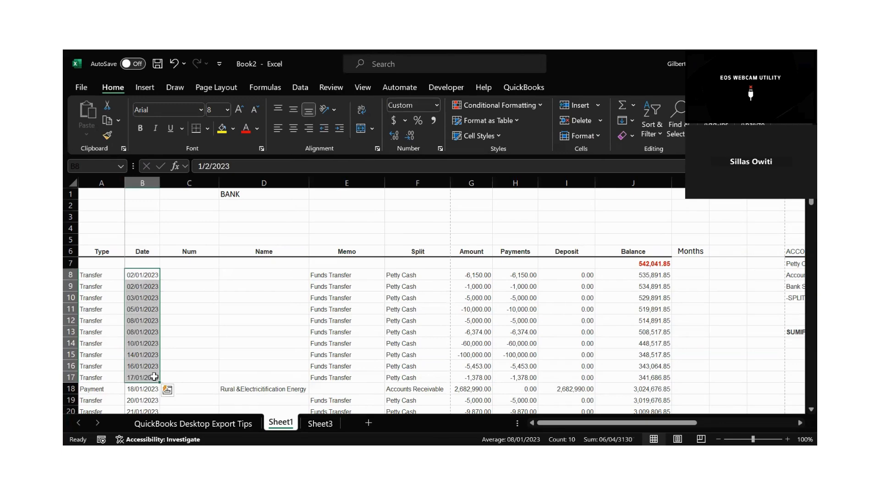
left_click(146, 293)
key("Down")
key("Down")
key("Down")
key("Down")
key("Down")
key("Down")
key("Down")
key("Down")
key("Down")
key("Down")
key("Down")
key("Down")
key("Down")
key("Down")
key("Down")
key("Down")
key("Down")
key("Down")
key("Down")
key("Down")
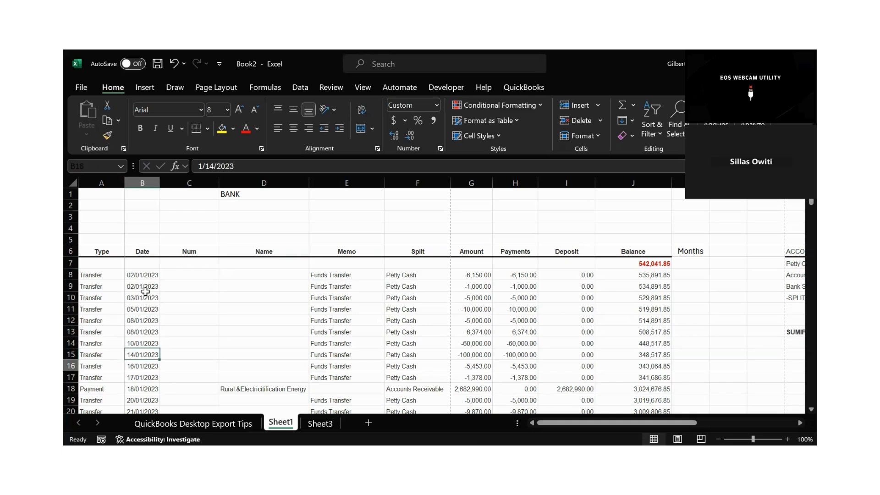
key("Down")
key("Up")
key("Up")
key("Up")
key("Up")
key("Up")
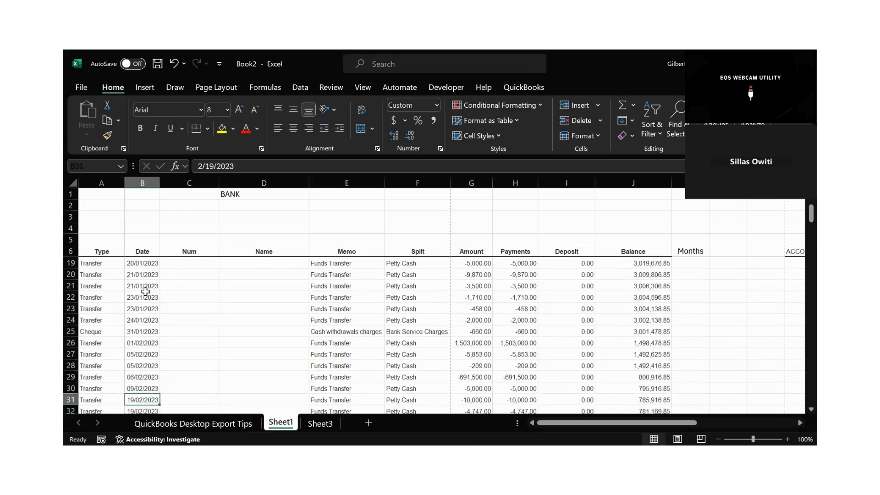
key("Up")
key("Up")
key("Up")
key("Up")
key("Up")
key("Up")
key("Up")
key("Up")
key("Up")
key("Up")
key("Up")
key("Up")
key("Up")
key("Up")
key("Up")
key("Up")
key("Up")
key("Up")
key("Up")
key("Up")
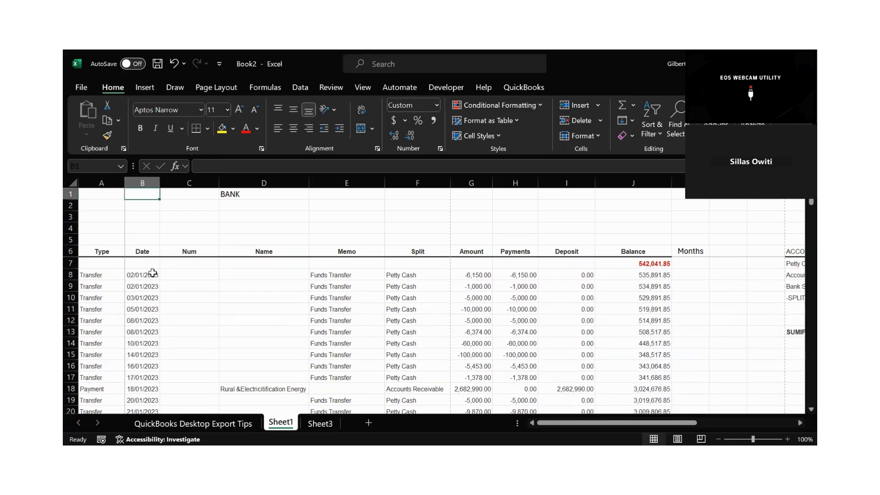
left_click_drag(141, 275, 138, 334)
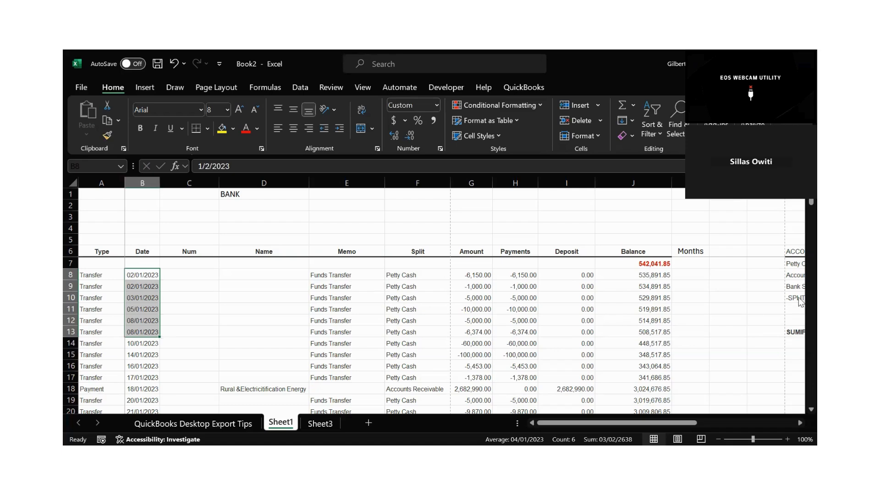
Enter the formula =TEXT(B8,"MMM") in K8 to extract the abbreviated month name from the transaction date.
left_click(686, 274)
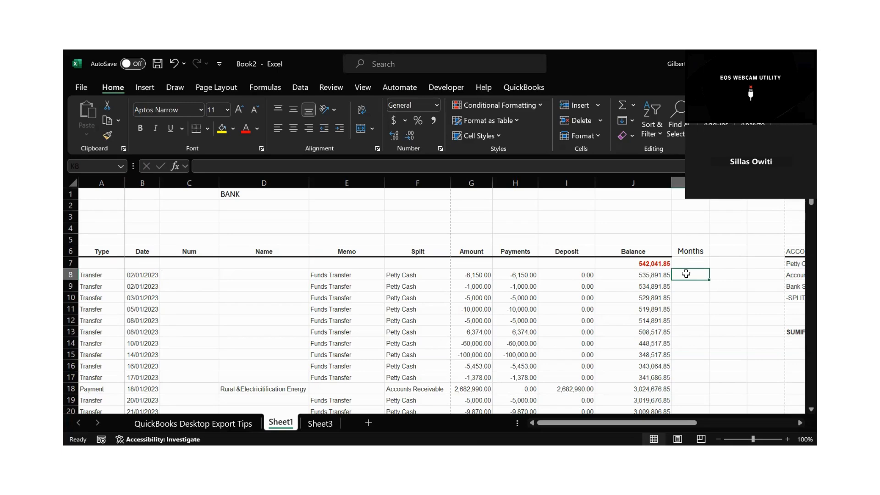
type("=")
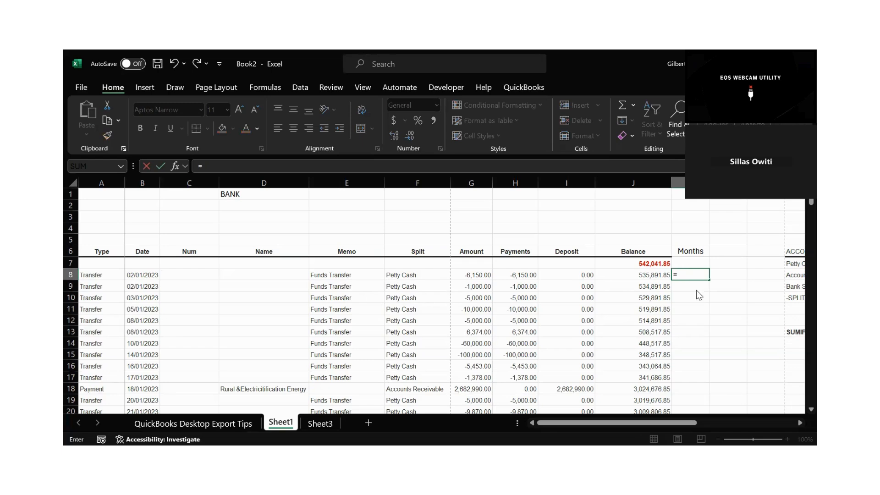
type("tex")
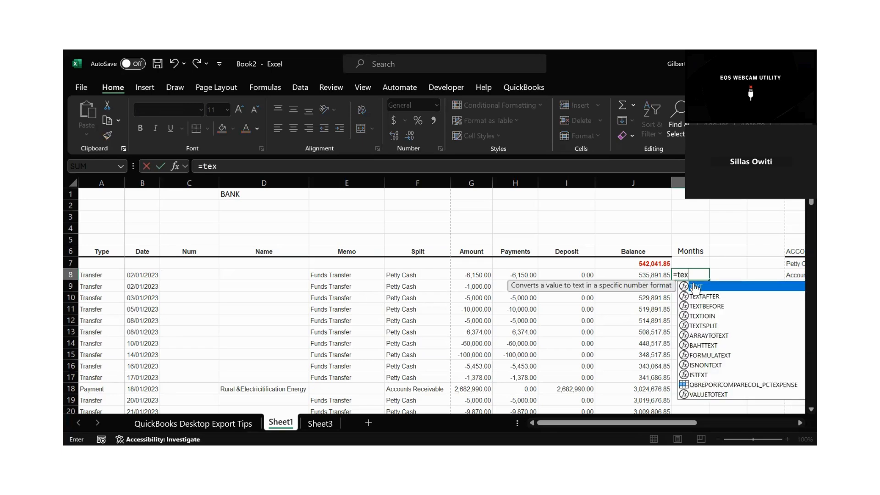
double_click(696, 286)
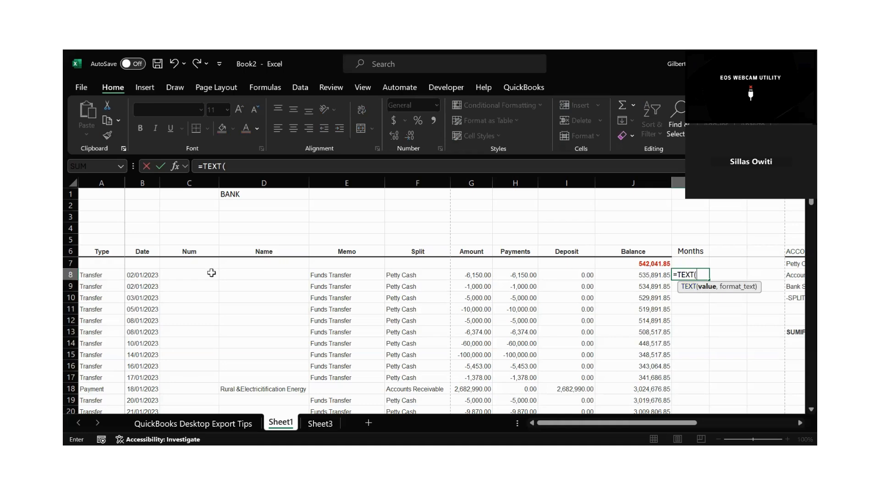
left_click(150, 277)
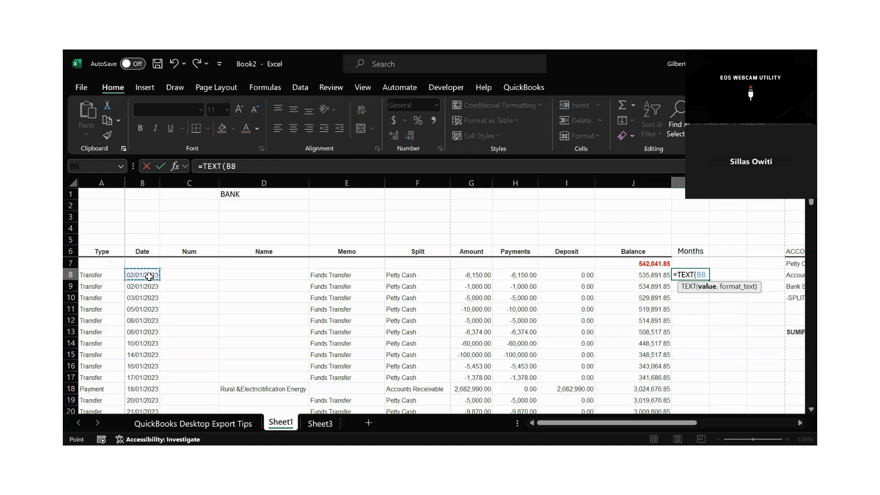
type(",")
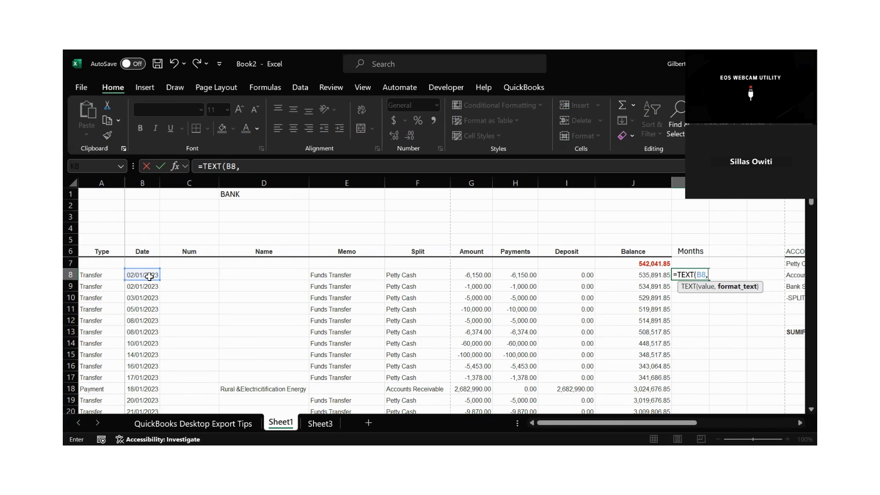
type("\"mm")
key("BackSpace")
key("BackSpace")
type("MMM\")")
key("Return")
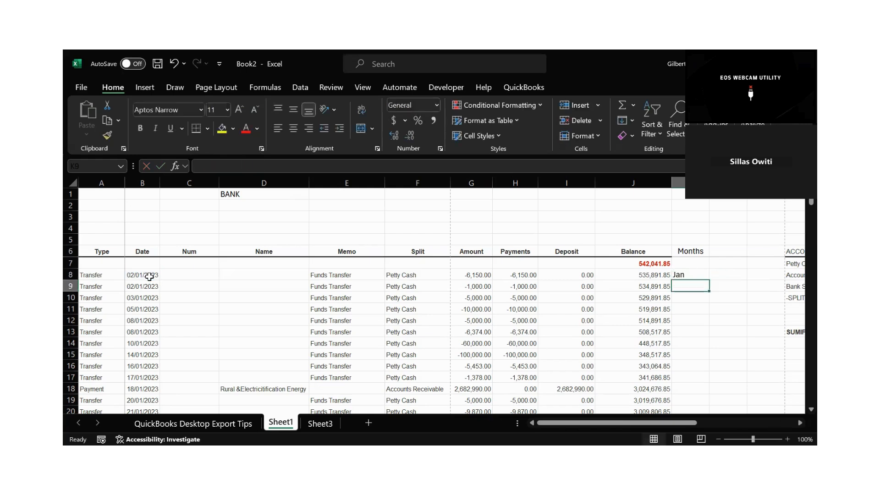
Try extending the month formula from K8 down to K147 in stages, and undo the fill.
left_click(690, 276)
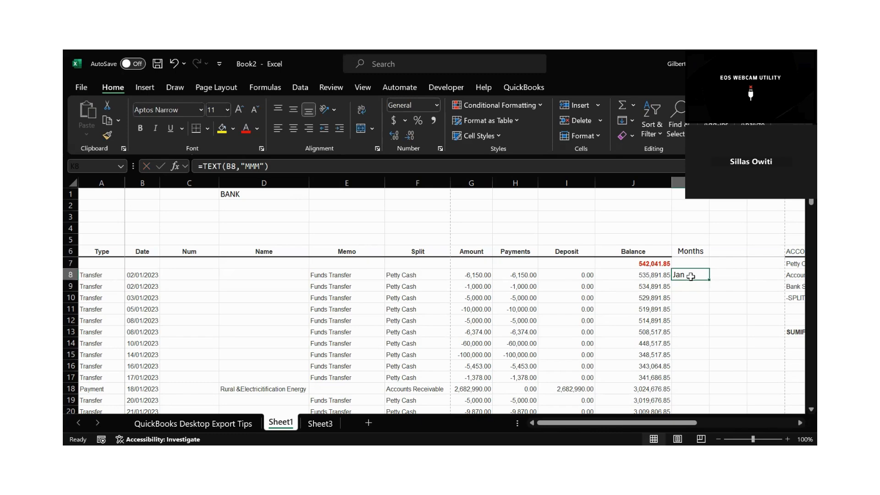
left_click_drag(708, 279, 705, 427)
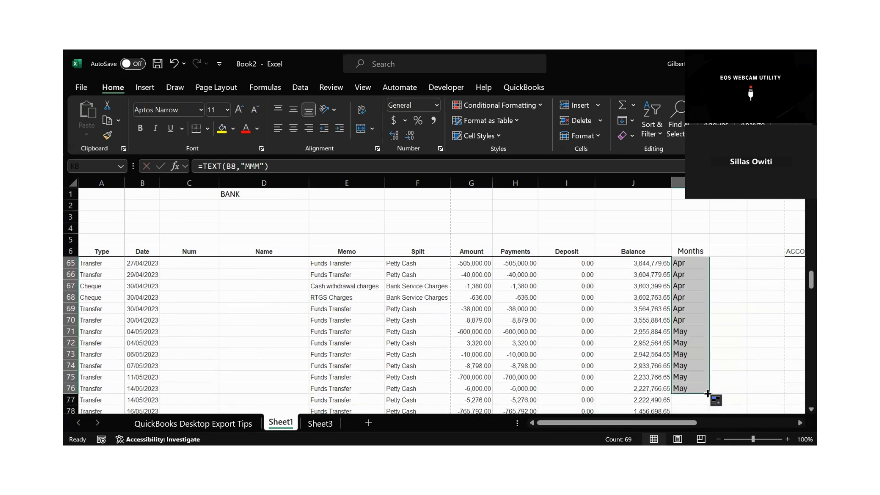
left_click_drag(708, 394, 690, 365)
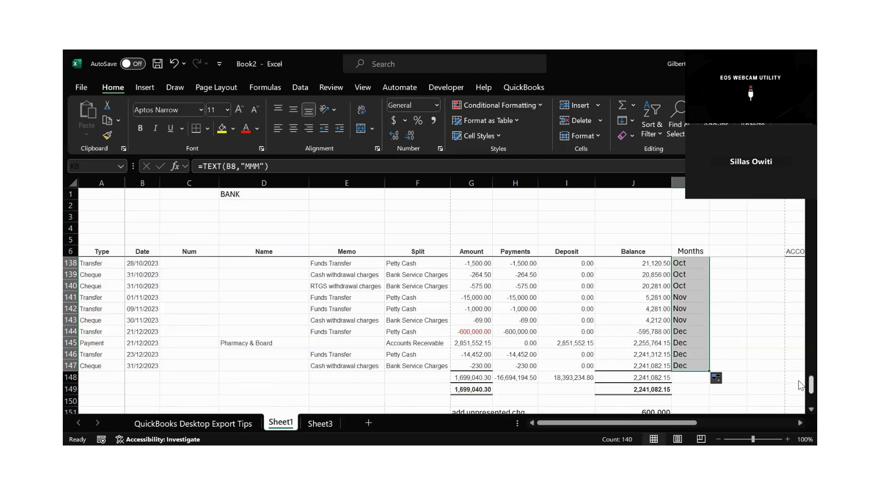
left_click_drag(801, 385, 795, 210)
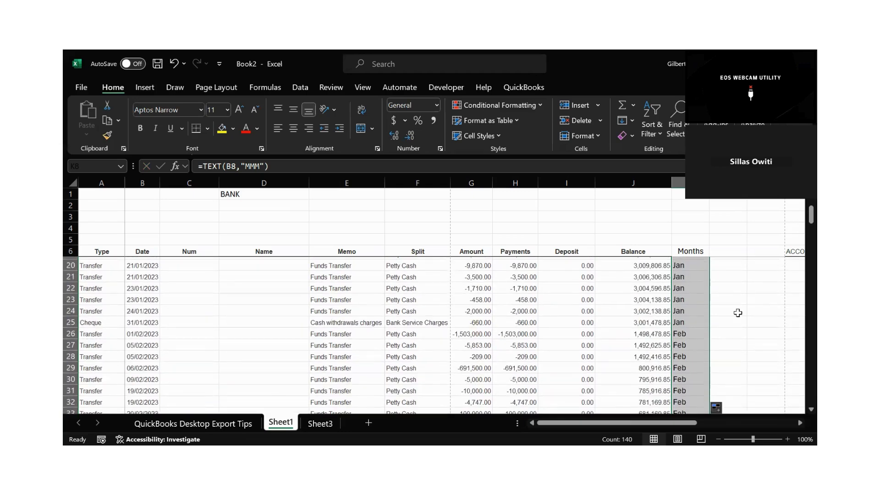
scroll(737, 313, "up", 4)
key("ctrl+z")
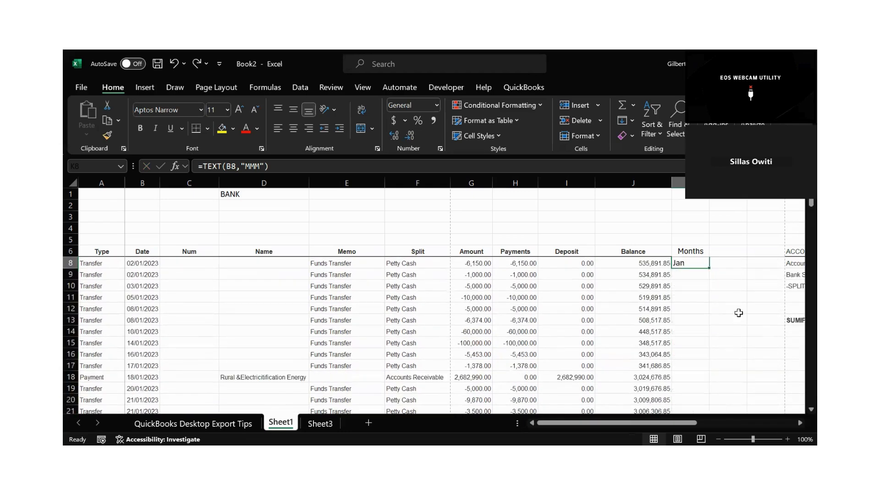
Auto-fill the month formula from K8 down the Months column alongside the ledger rows and check the months against the dates.
left_click(723, 308)
left_click(692, 255)
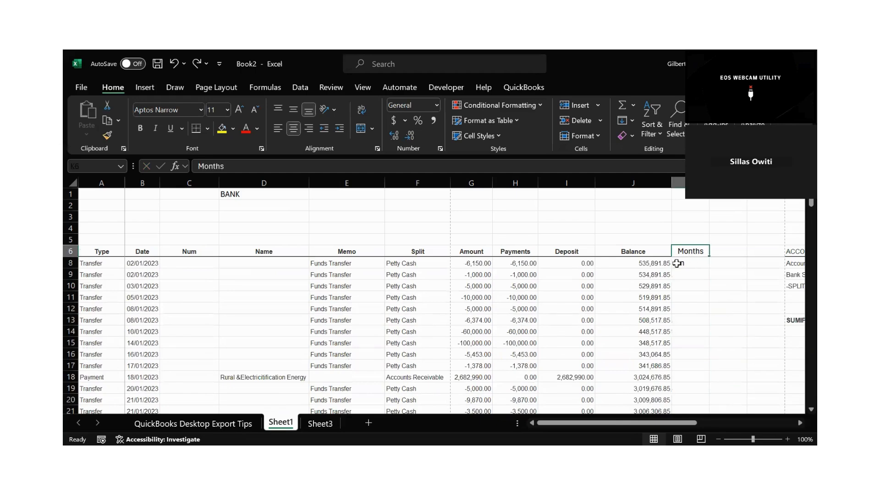
left_click(679, 263)
double_click(710, 269)
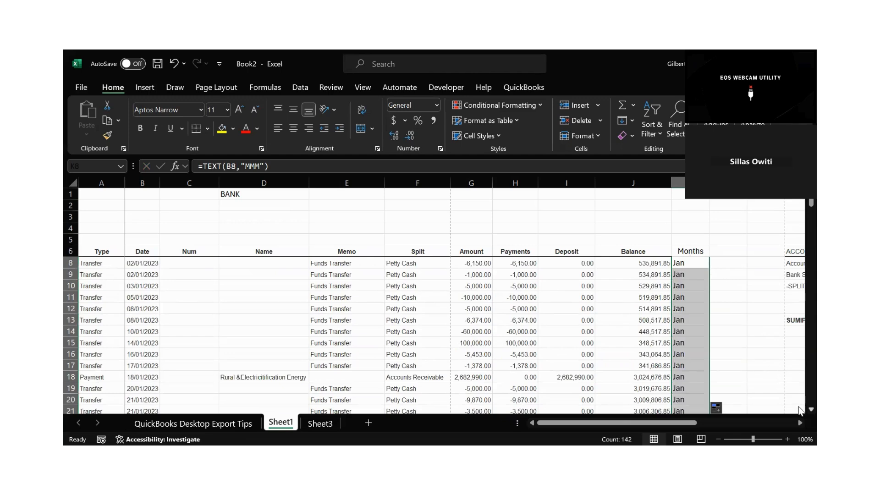
scroll(798, 409, "down", 5)
scroll(798, 409, "down", 7)
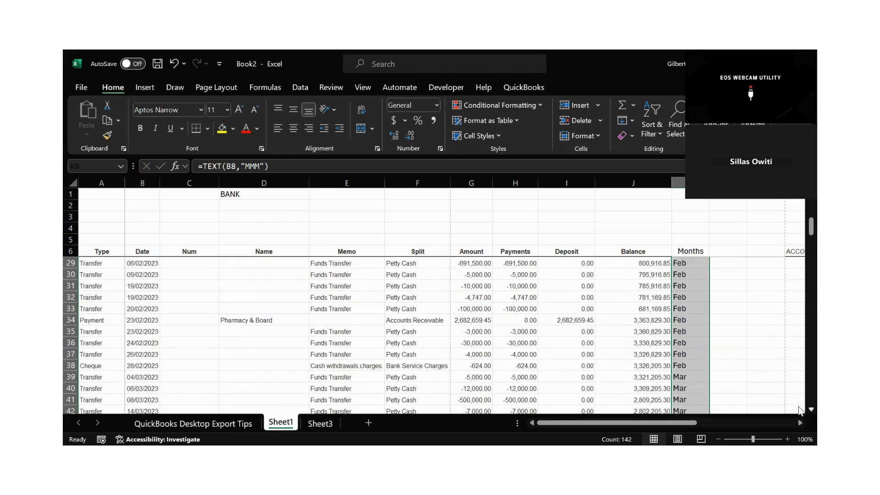
scroll(798, 409, "down", 2)
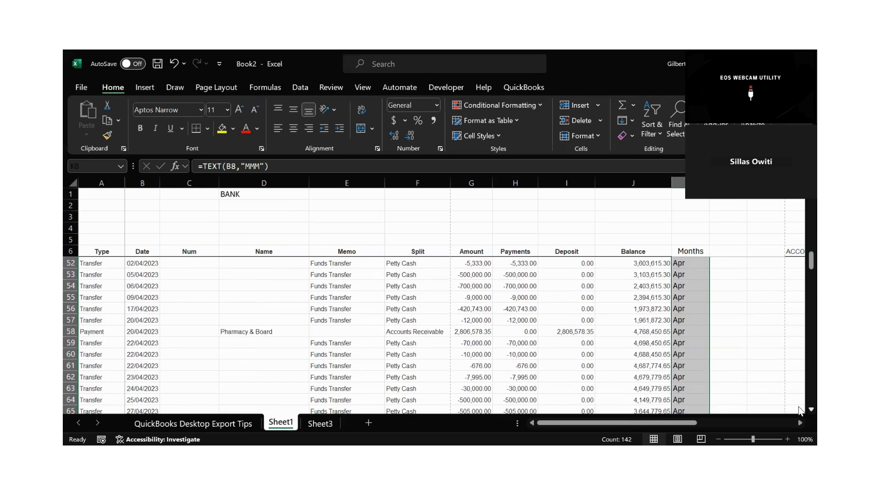
scroll(798, 409, "down", 10)
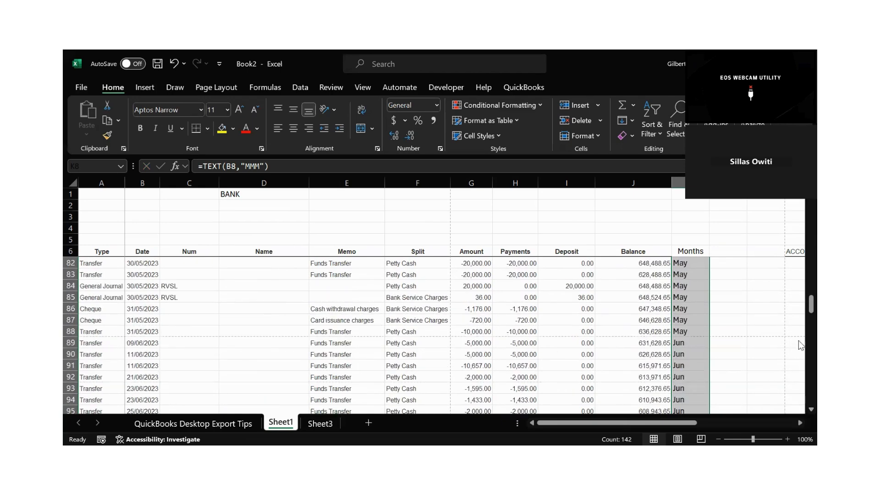
scroll(799, 307, "up", 20)
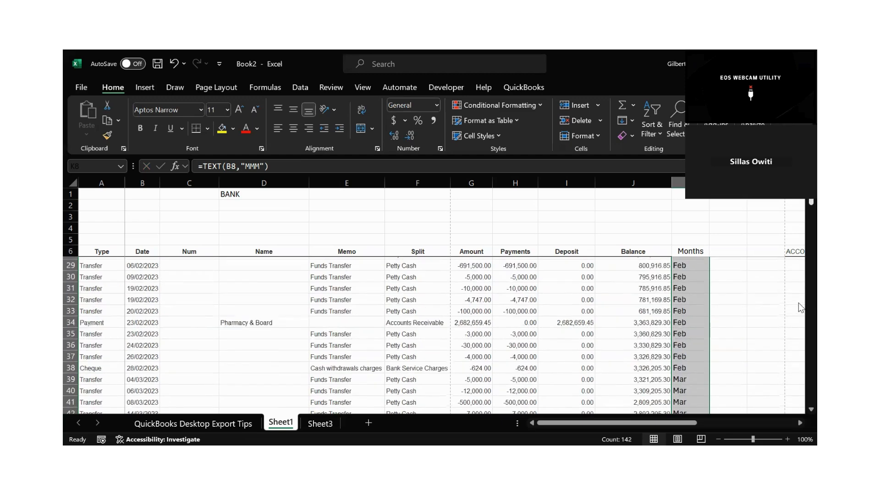
Copy the whole Months column K and paste it into the empty column R, beyond the SUMIF table.
left_click(677, 182)
key("ctrl+c")
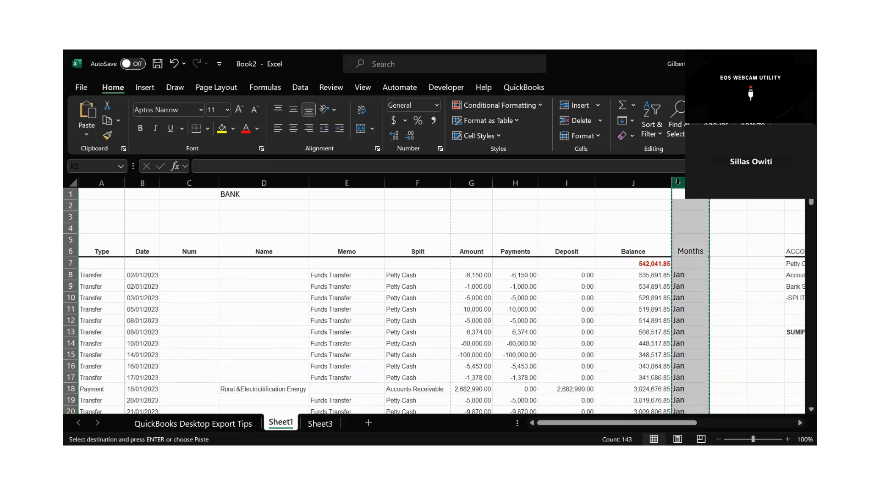
left_click(799, 422)
left_click(800, 422)
left_click(800, 422)
left_click(800, 422)
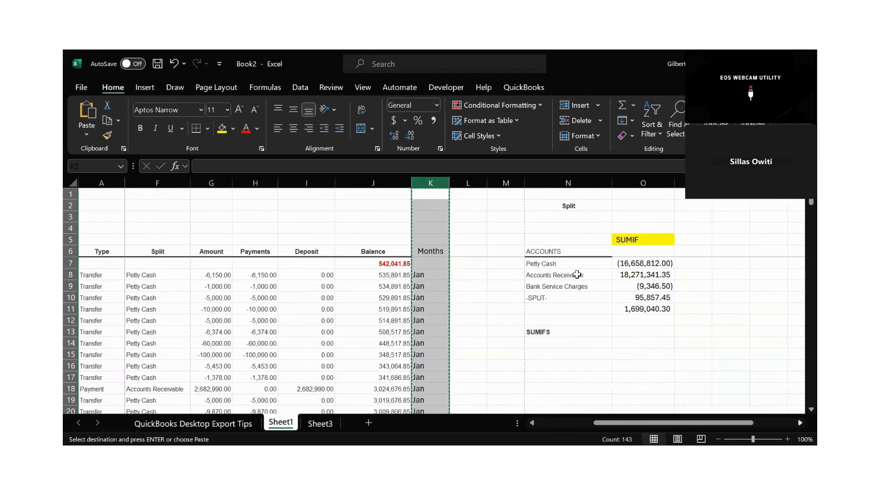
scroll(577, 274, "right", 1)
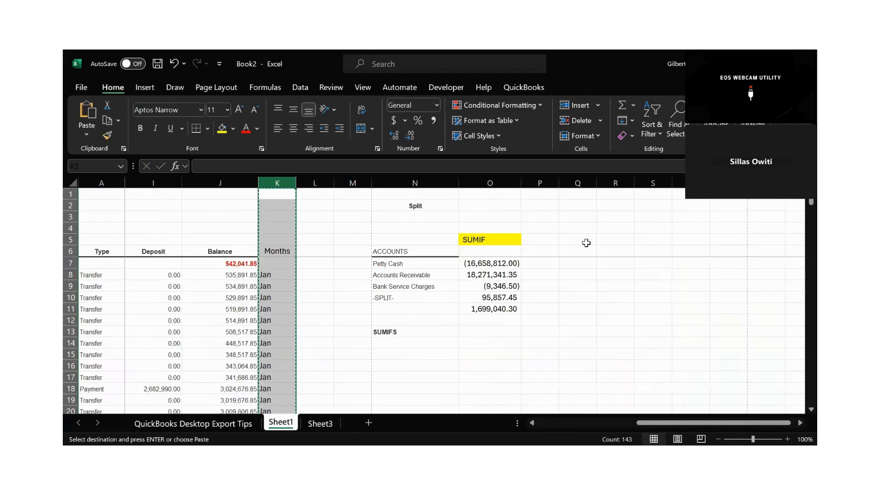
left_click(578, 196)
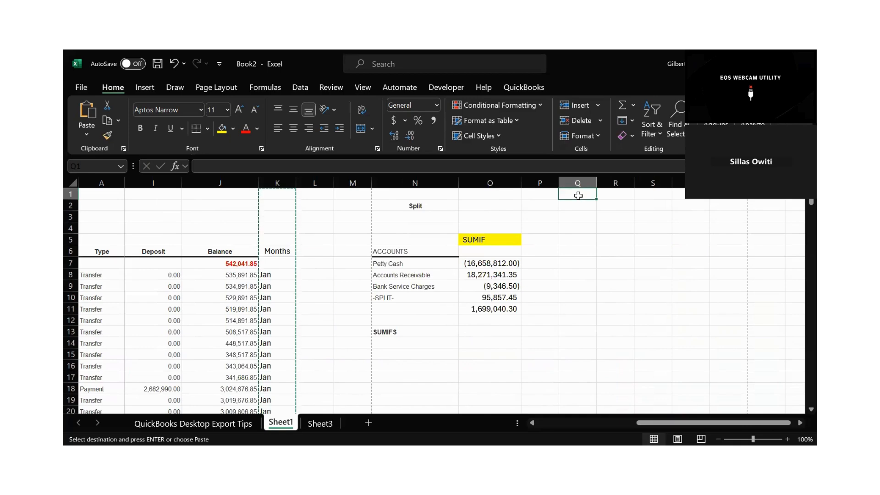
left_click(618, 195)
key("ctrl+v")
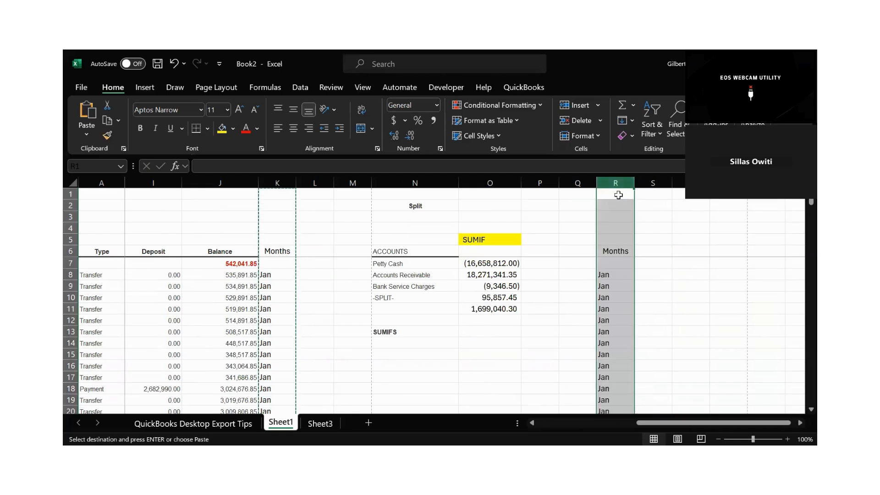
Try removing duplicates from the pasted months in column R without a header row, and undo the removal.
left_click(300, 87)
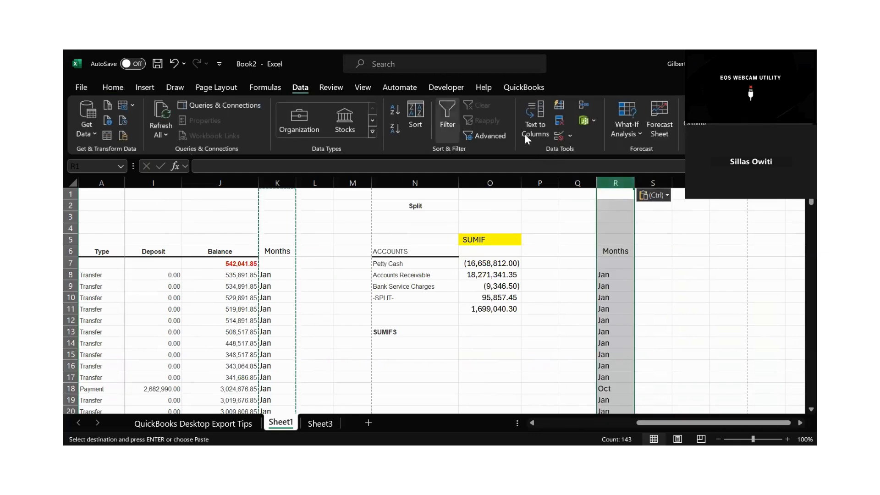
left_click(559, 120)
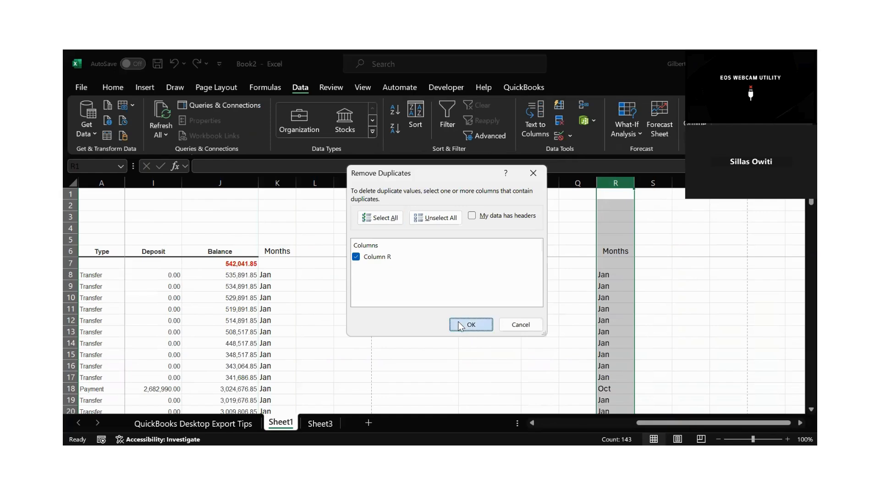
key("Return")
left_click(458, 284)
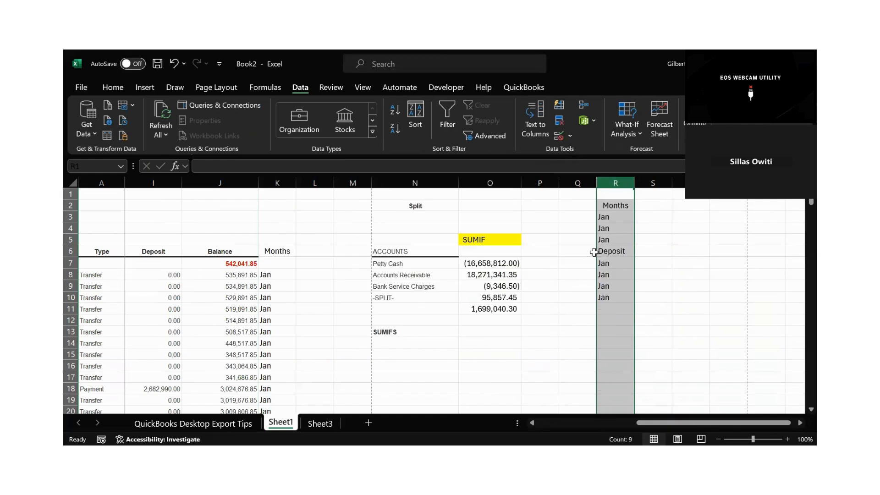
key("ctrl+z")
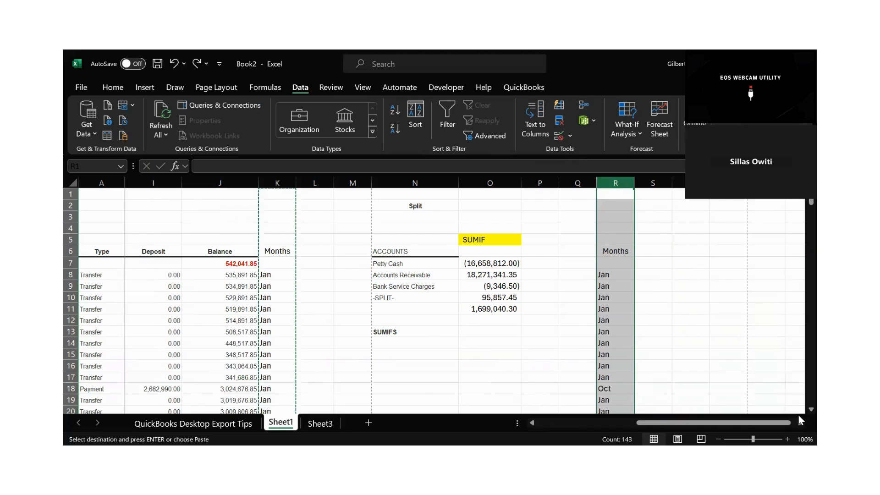
Compare the pasted months in column R with the original column K, including the formula in R34.
scroll(798, 414, "down", 3)
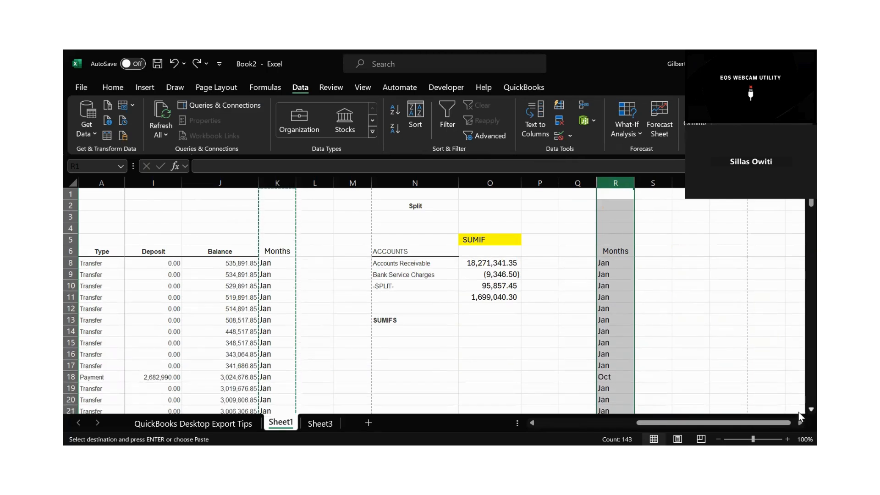
scroll(798, 415, "down", 7)
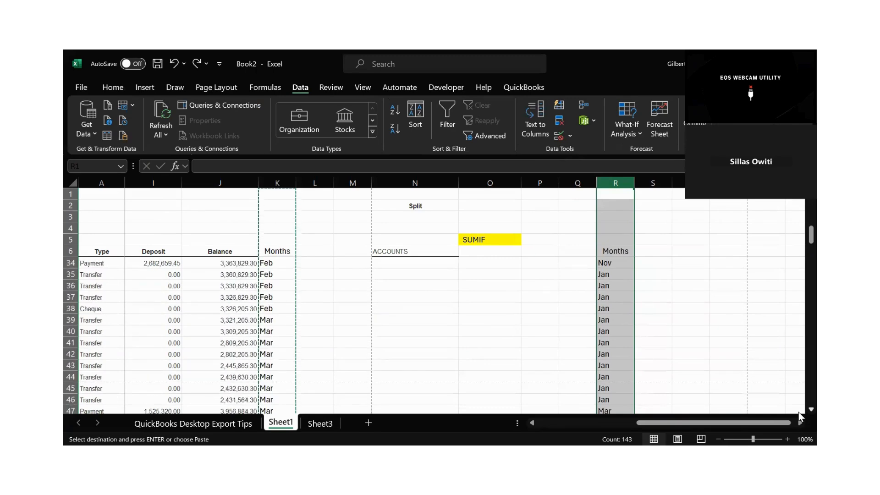
left_click(614, 264)
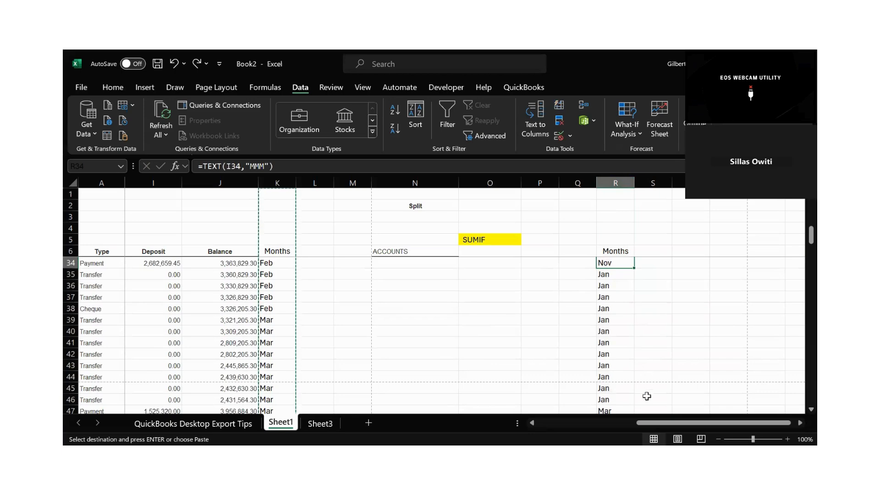
left_click_drag(645, 423, 639, 310)
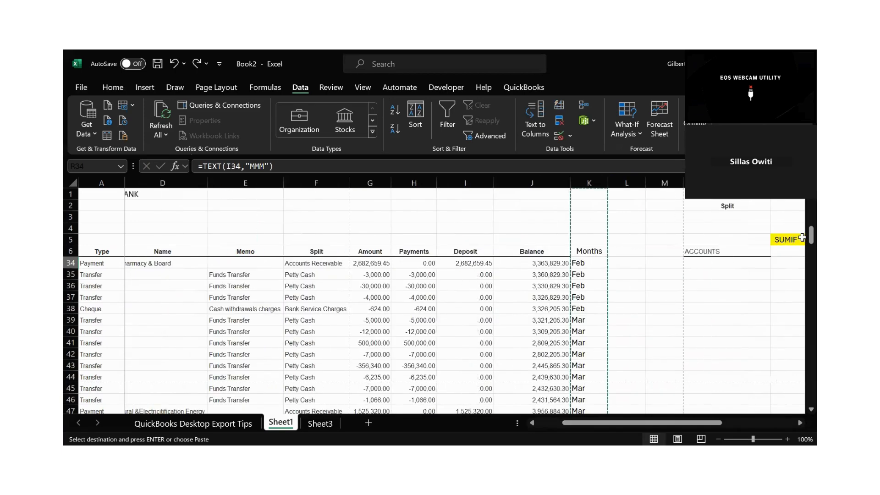
scroll(800, 241, "up", 9)
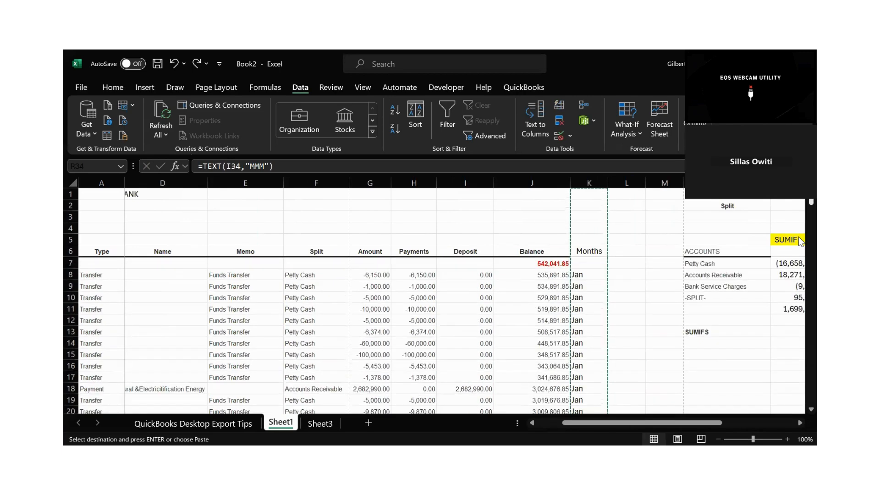
left_click_drag(582, 274, 588, 390)
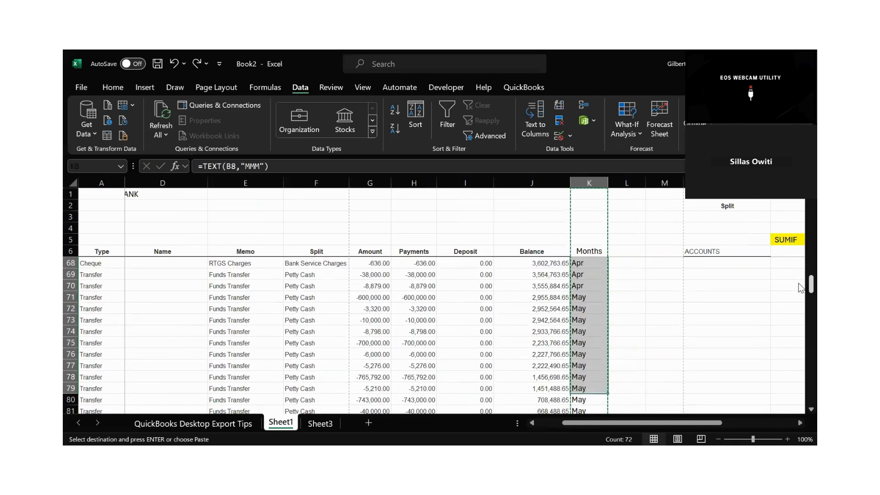
scroll(800, 216, "up", 20)
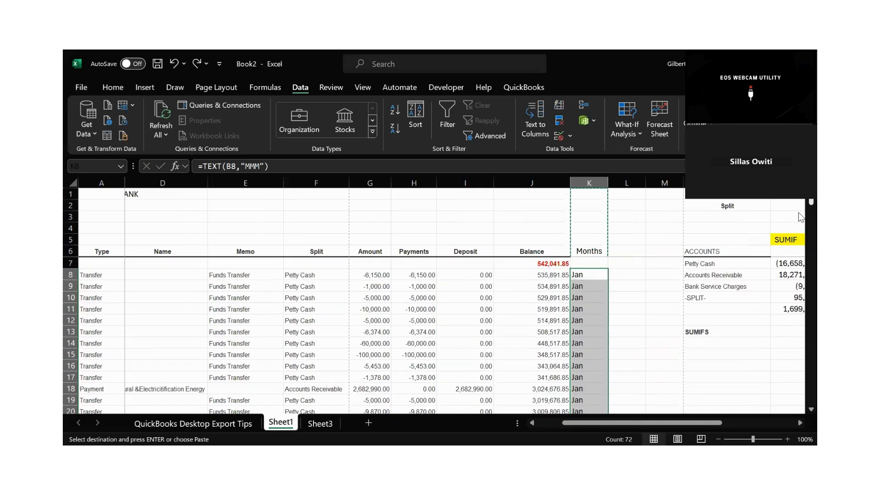
Inspect the formulas behind the pasted months in column R, such as R11, R14 and R9, for their cell references.
left_click(799, 422)
left_click(800, 422)
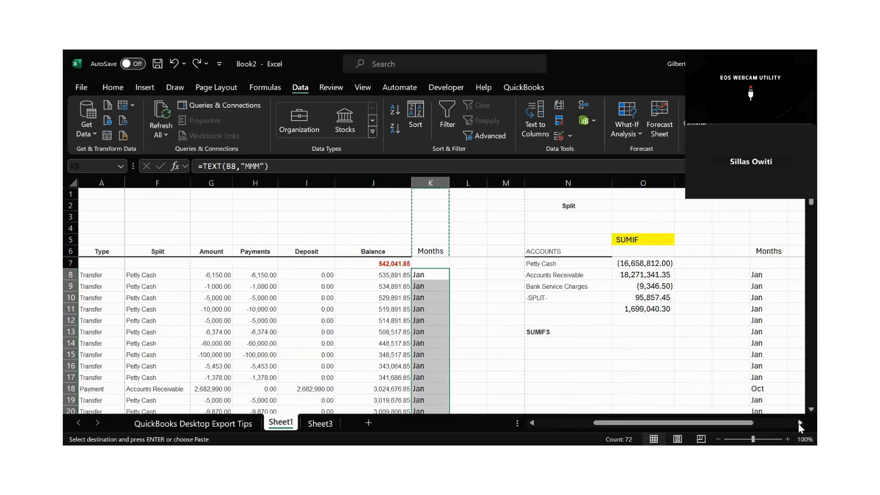
left_click(799, 423)
left_click(691, 309)
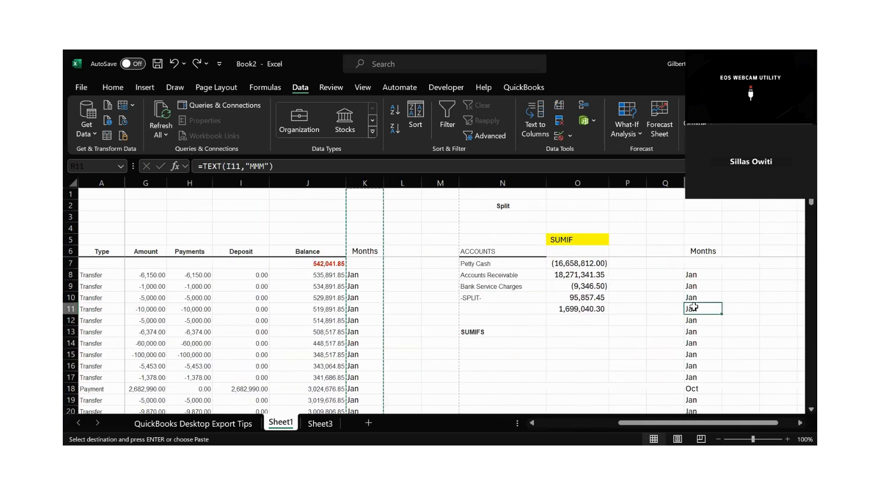
left_click(283, 166)
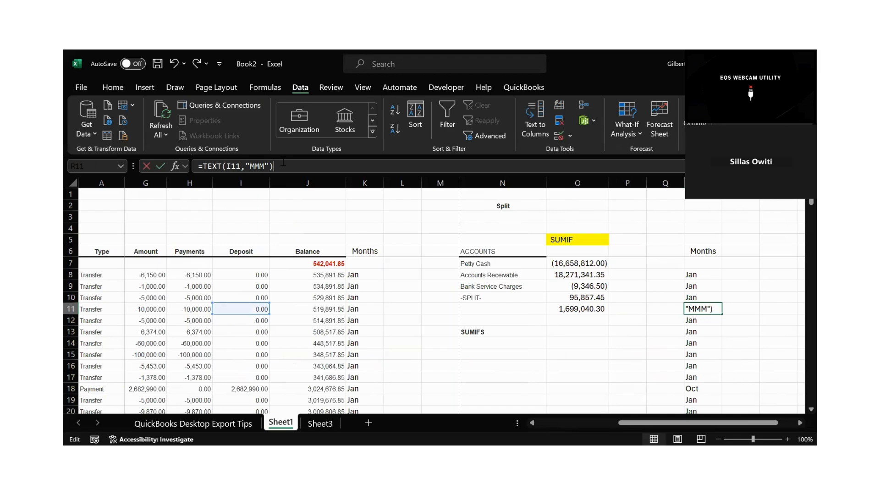
left_click(709, 337)
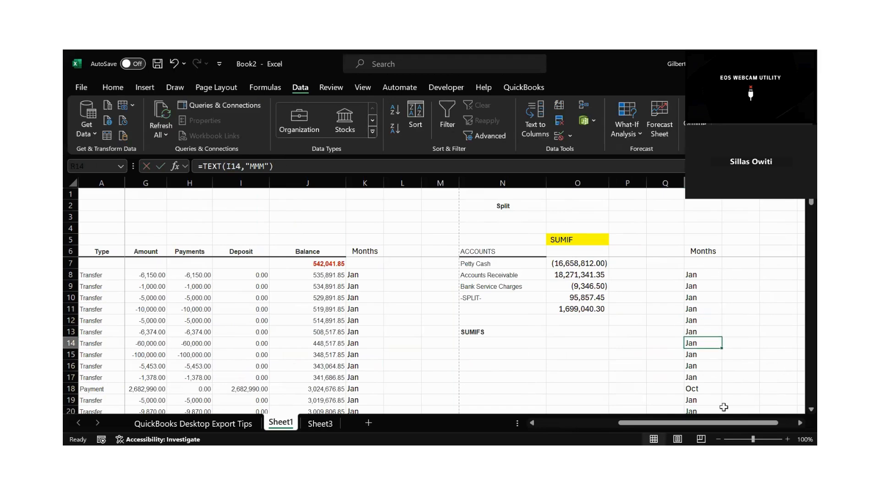
left_click(691, 388)
left_click(678, 357)
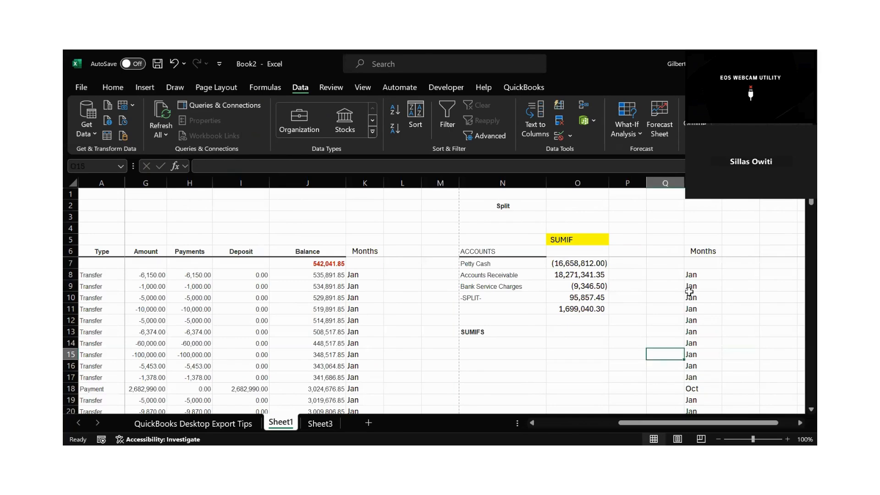
left_click(689, 286)
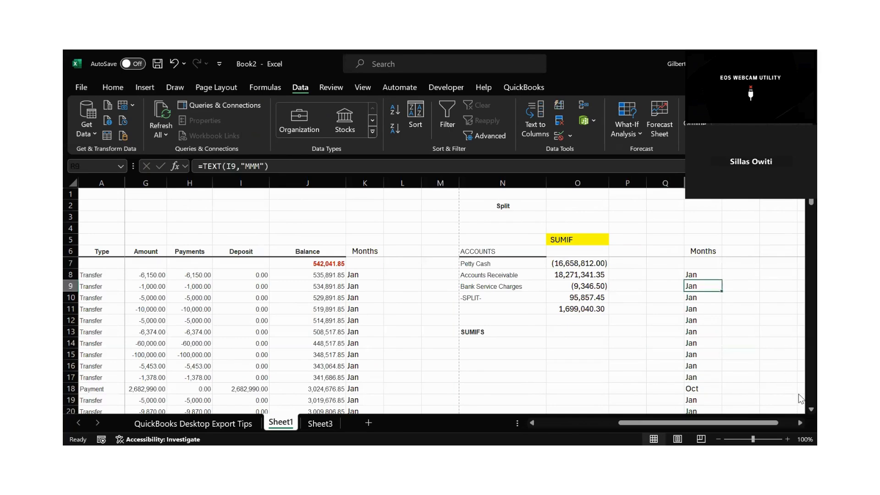
Delete column R containing the pasted month formulas.
left_click(799, 423)
left_click(799, 423)
left_click(616, 183)
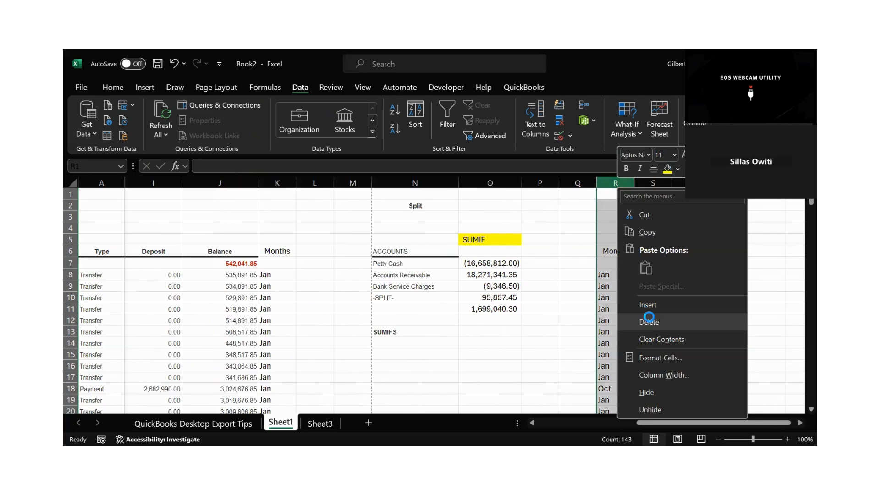
left_click(649, 321)
Copy the Months column K and paste it into column R as values only.
left_click(282, 180)
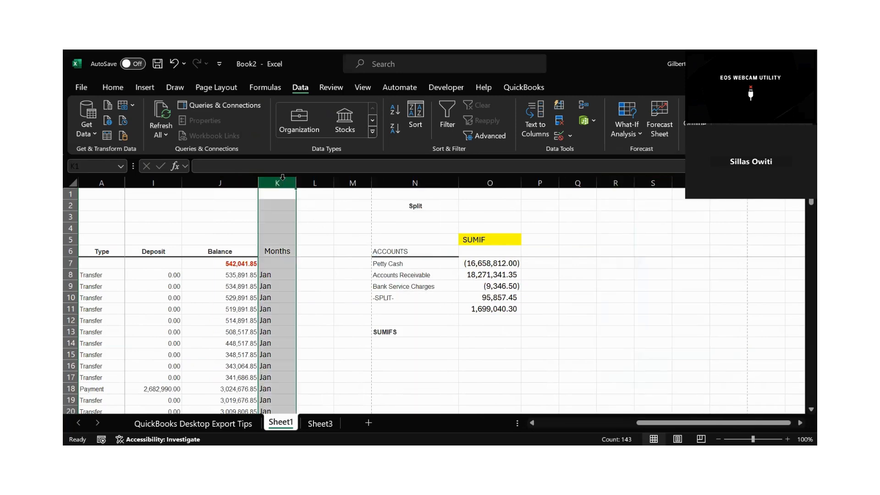
key("ctrl+c")
left_click(610, 196)
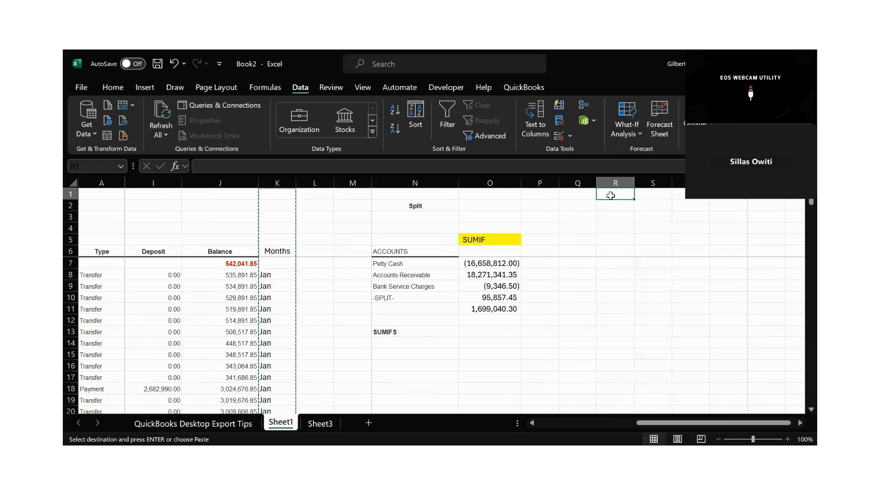
key("ctrl+alt+v")
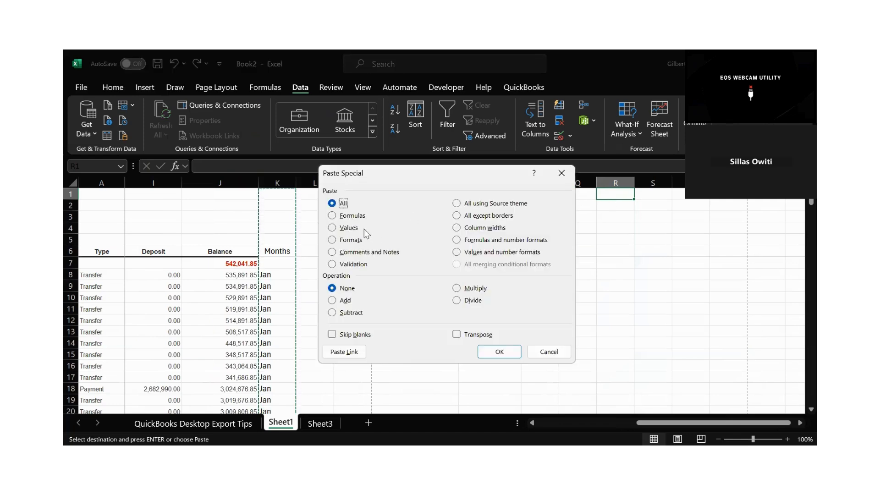
left_click(333, 227)
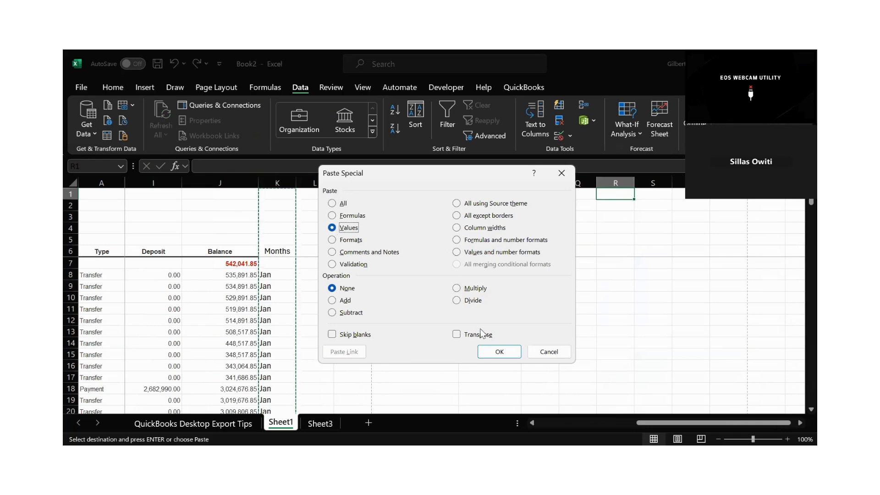
left_click(498, 351)
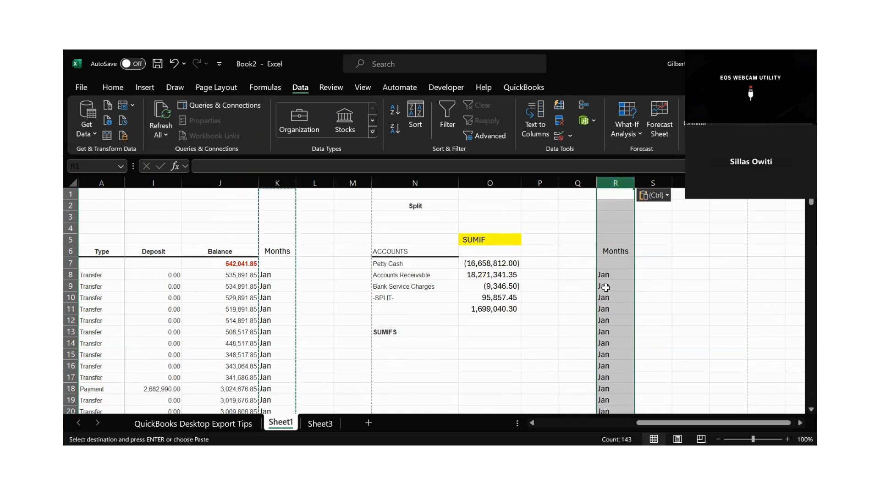
key("Escape")
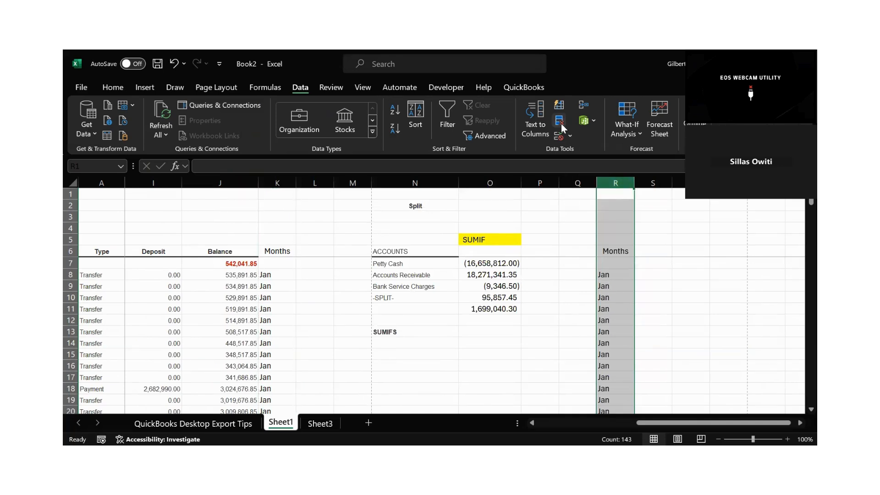
Remove the duplicates from column R to leave a unique list of months.
left_click(560, 122)
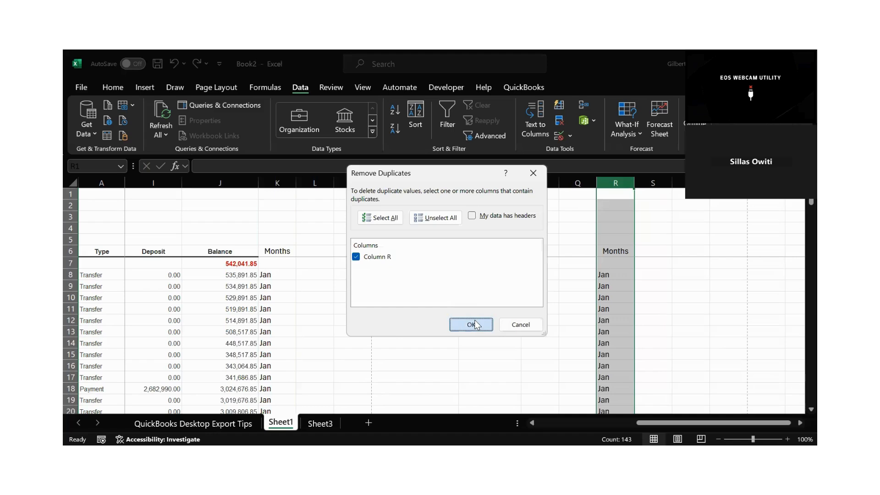
left_click(472, 325)
left_click(445, 286)
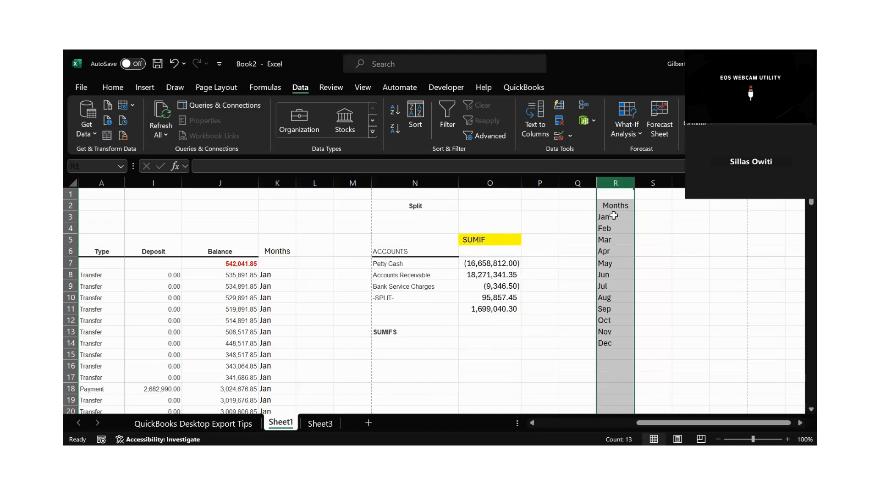
Try pasting the copied Months list R2:R14 starting at R6, and undo the paste.
left_click_drag(615, 205, 602, 241)
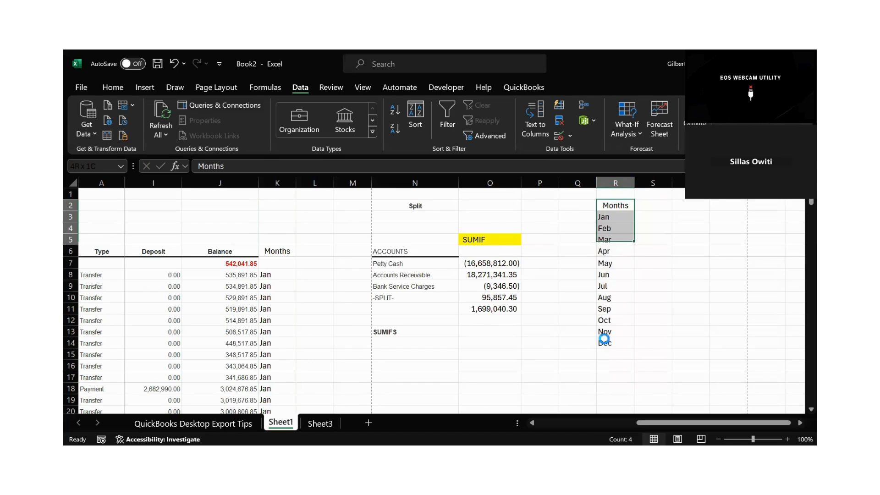
left_click(603, 341, "shift")
key("ctrl+c")
left_click(613, 253)
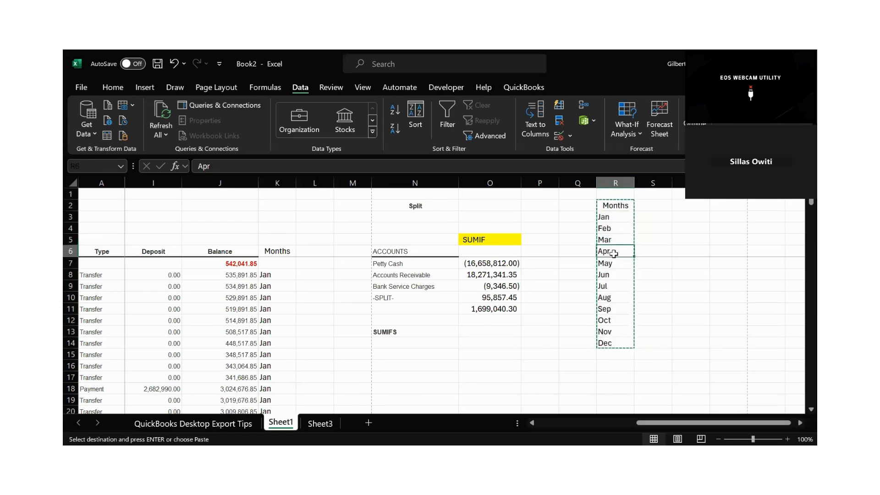
key("ctrl+v")
key("ctrl+z")
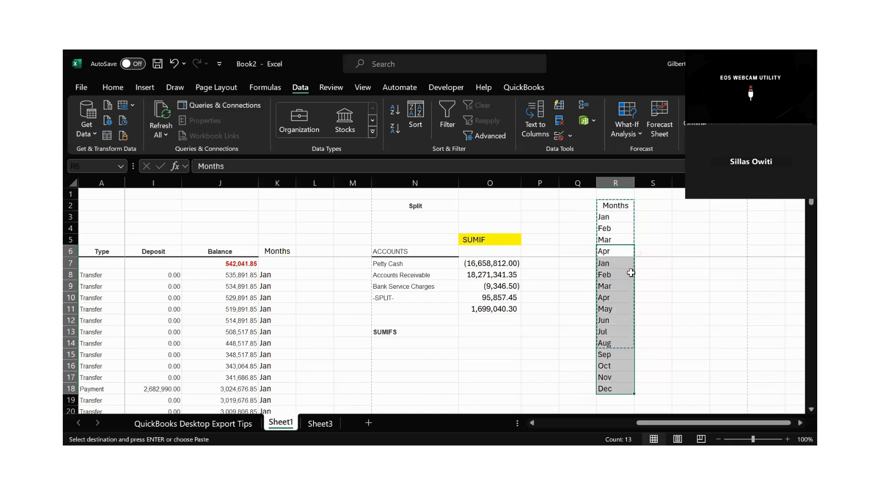
Move the month list Jan to Dec from R3:R14 down to start at R7.
left_click(674, 251)
left_click(608, 220)
left_click_drag(608, 220, 609, 342)
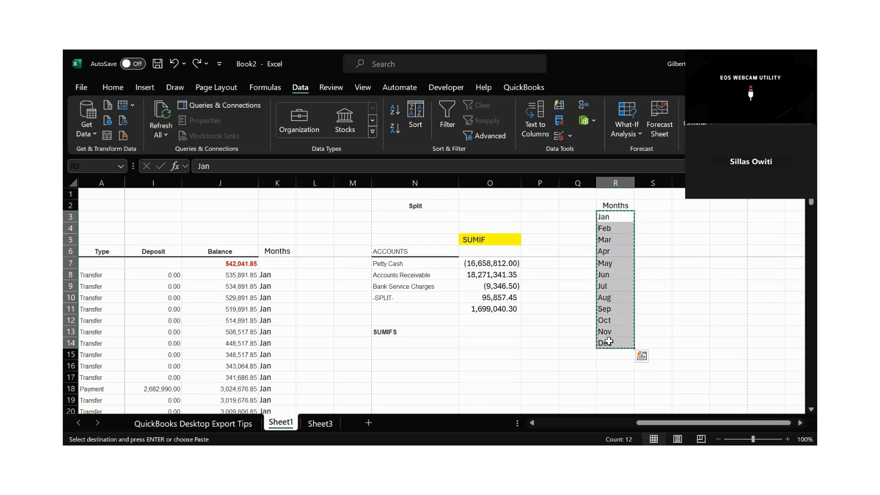
left_click(609, 265)
key("ctrl+v")
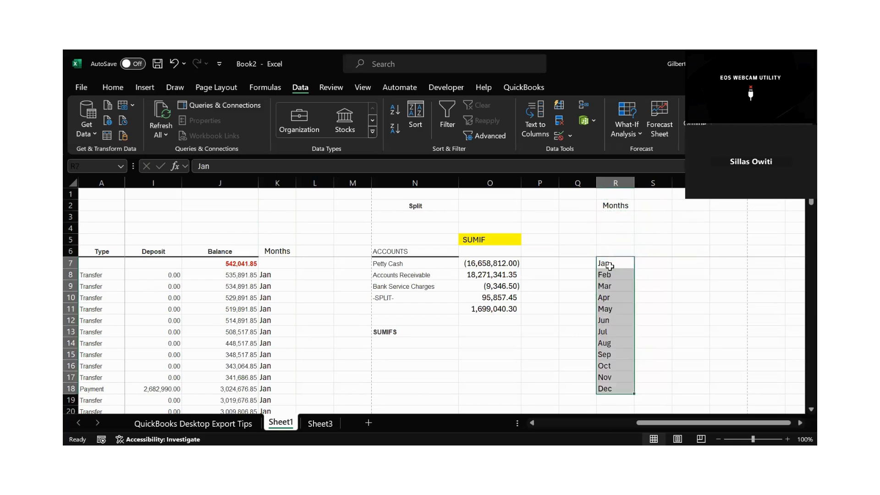
left_click(654, 273)
Move the Months header from R2 to R6, directly above the month list.
left_click(616, 207)
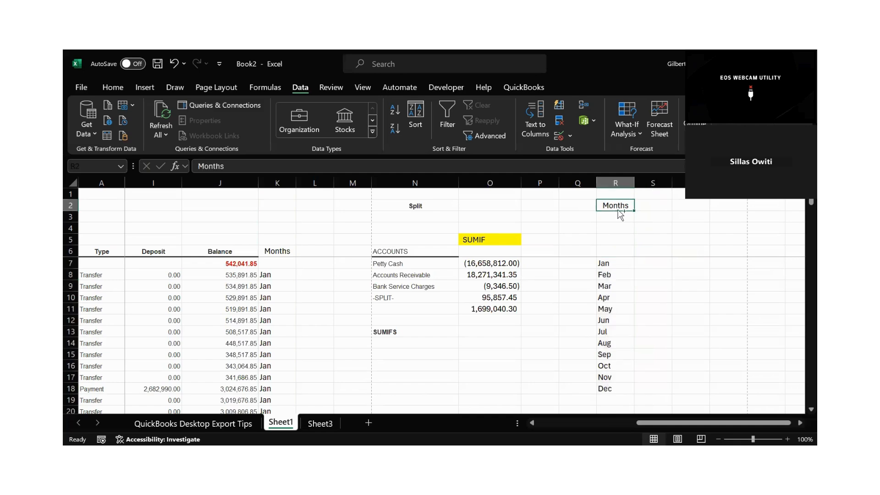
key("ctrl+x")
left_click(608, 249)
key("Return")
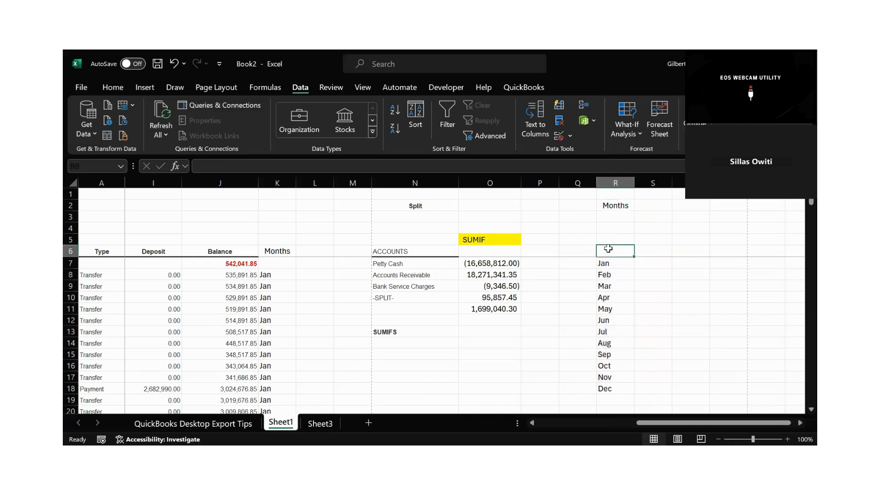
left_click(644, 254)
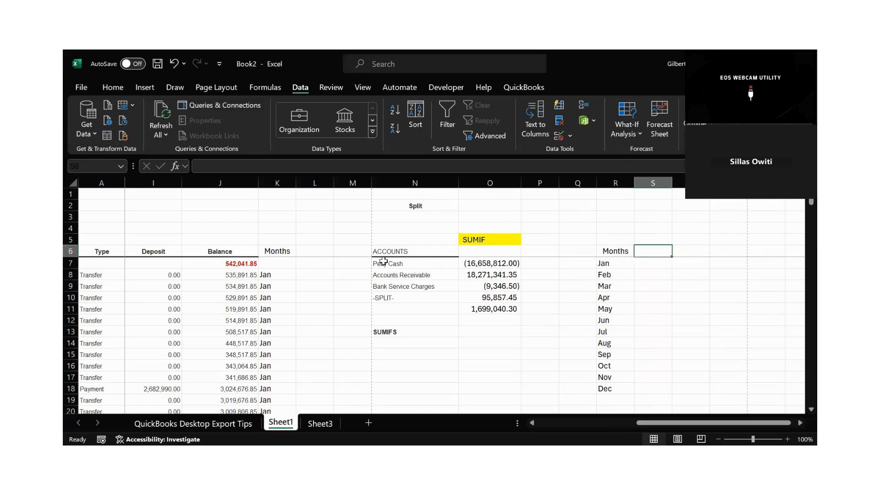
Copy the four account names in N7:N10 and paste them starting at Q7.
left_click_drag(383, 261, 386, 297)
key("ctrl+c")
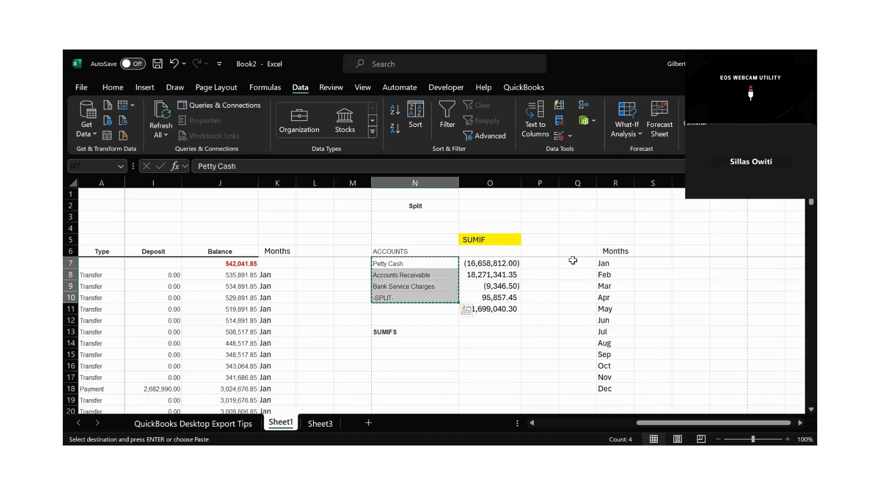
left_click(561, 263)
key("ctrl+v")
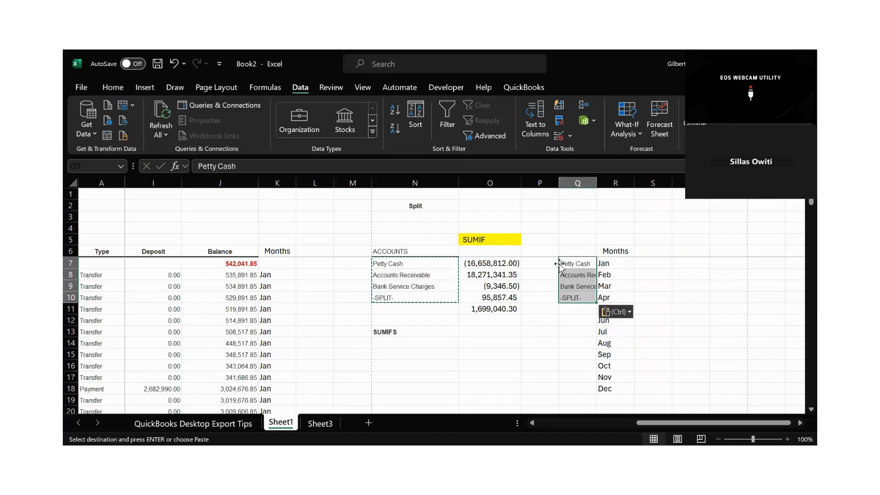
Try copying the single month Jan from R7 into S6, and undo the paste.
left_click_drag(604, 263, 603, 390)
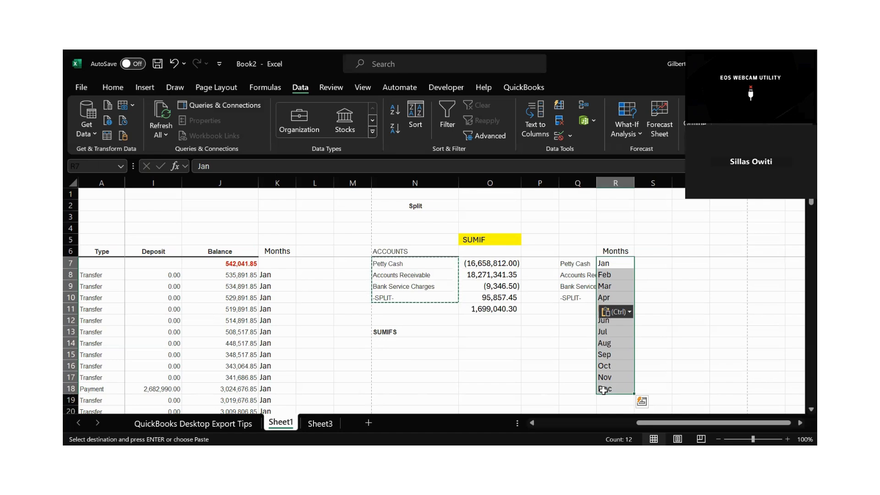
left_click(610, 264)
key("ctrl+c")
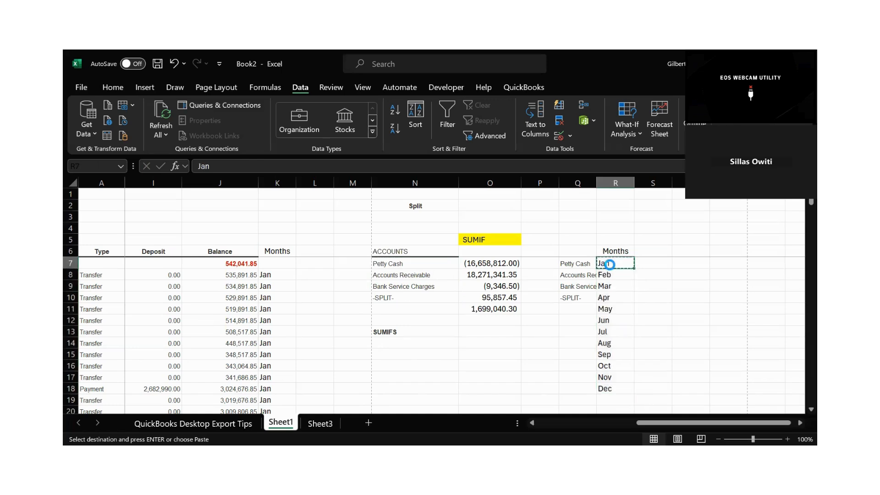
left_click(663, 250)
key("ctrl+v")
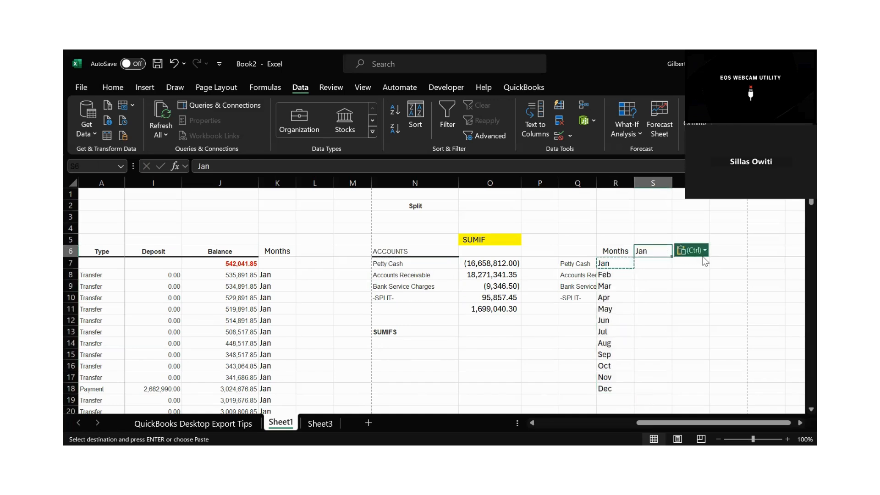
key("ctrl")
left_click(604, 284)
left_click(604, 281)
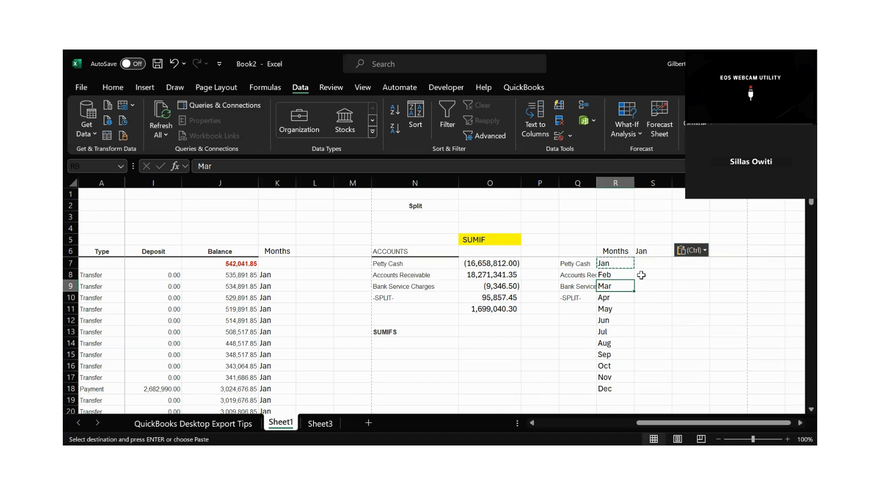
key("ctrl+z")
left_click(643, 287)
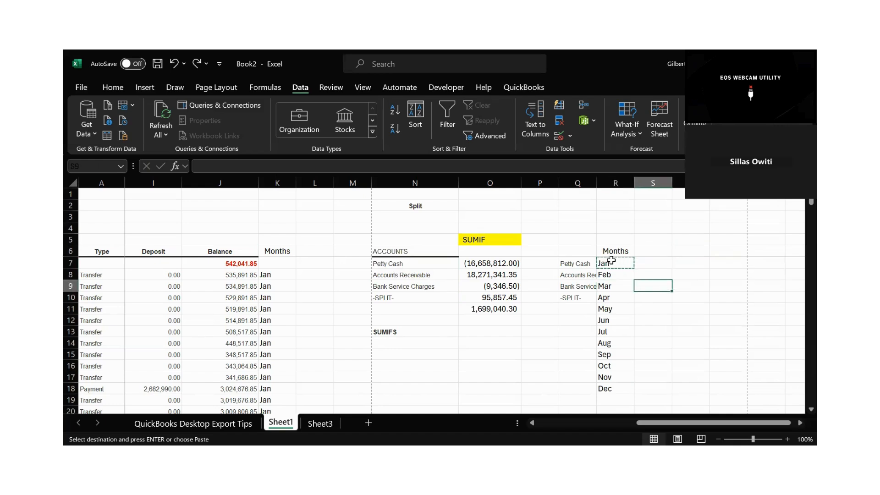
Copy the months in R7:R18 and paste them transposed across row 6, starting at S6.
left_click_drag(611, 261, 607, 388)
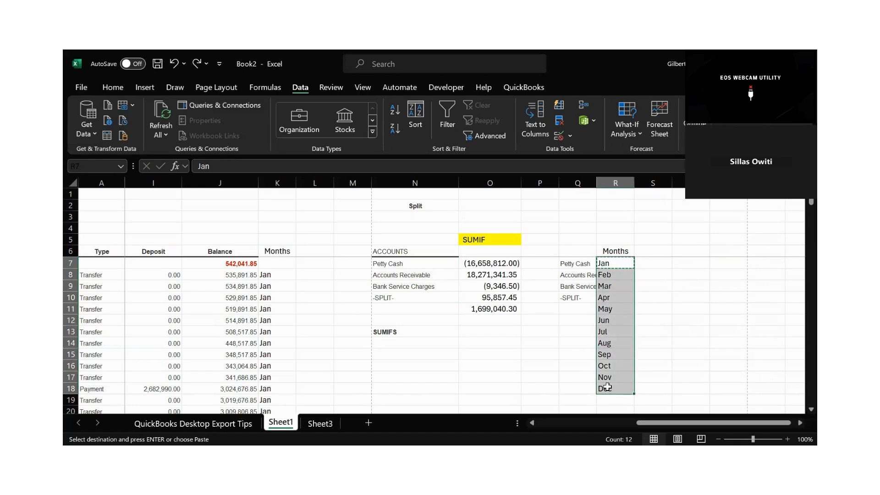
key("ctrl+v")
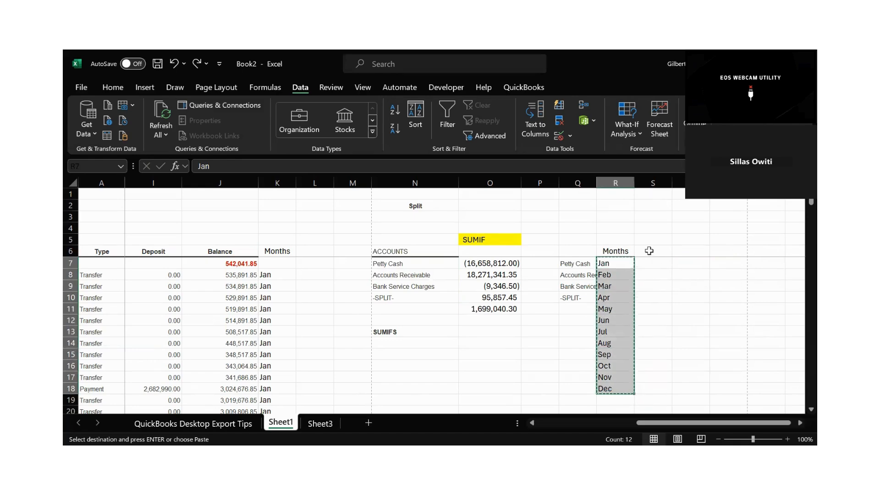
left_click(649, 251)
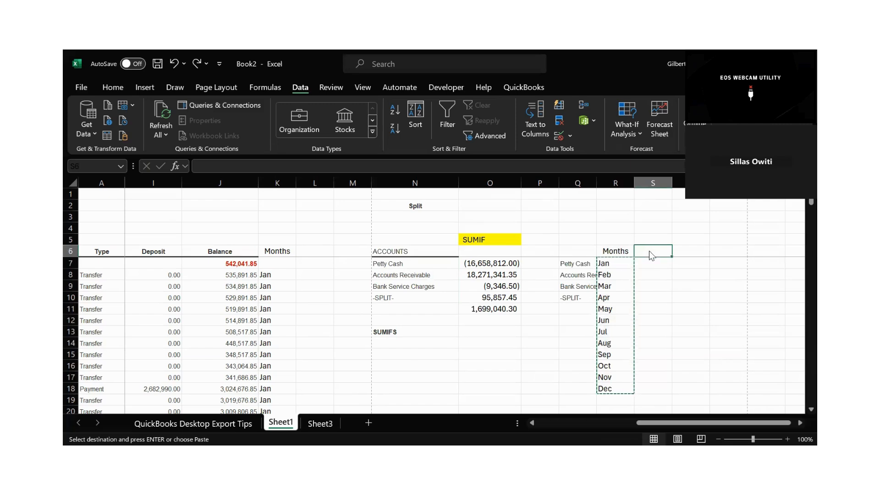
key("ctrl+alt+v")
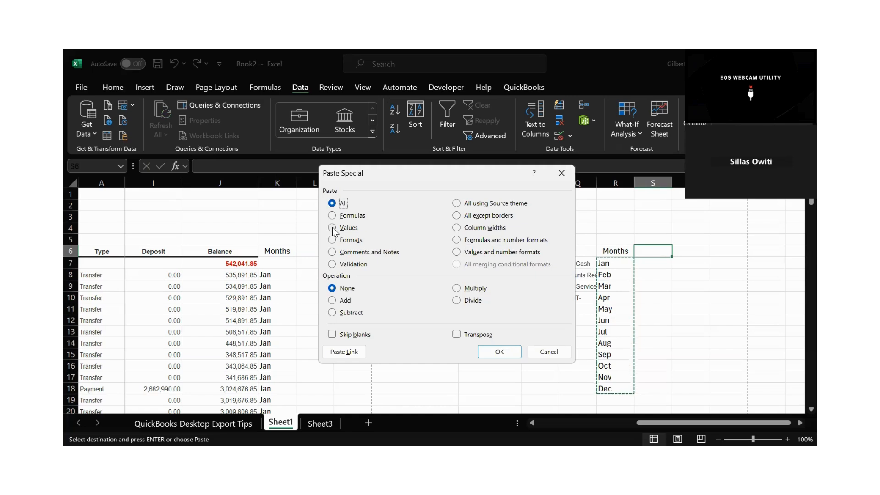
left_click(459, 334)
left_click(499, 351)
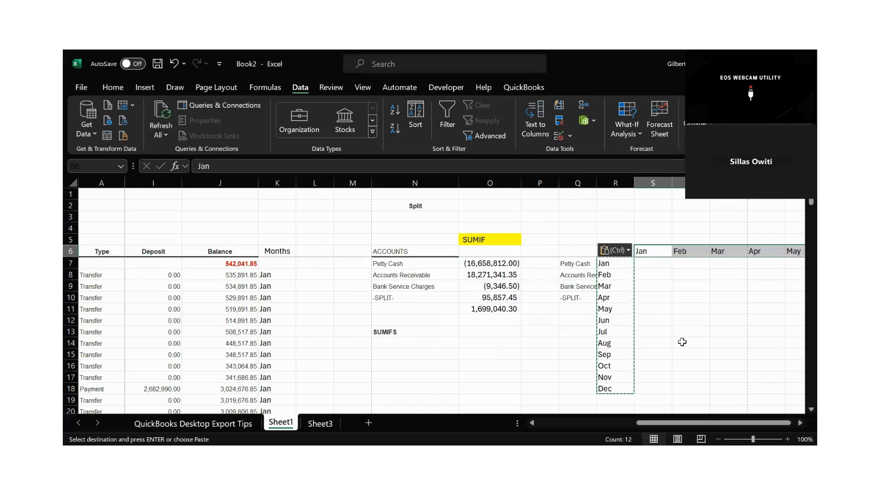
left_click(798, 422)
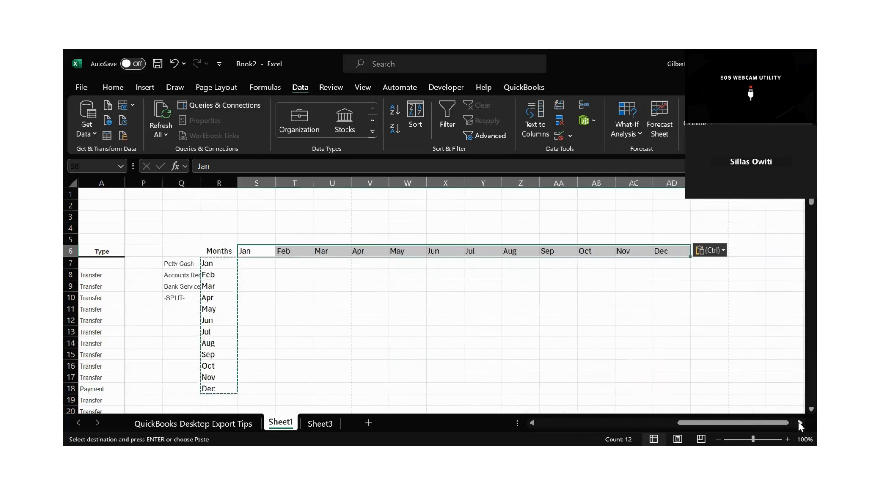
left_click_drag(741, 425, 701, 425)
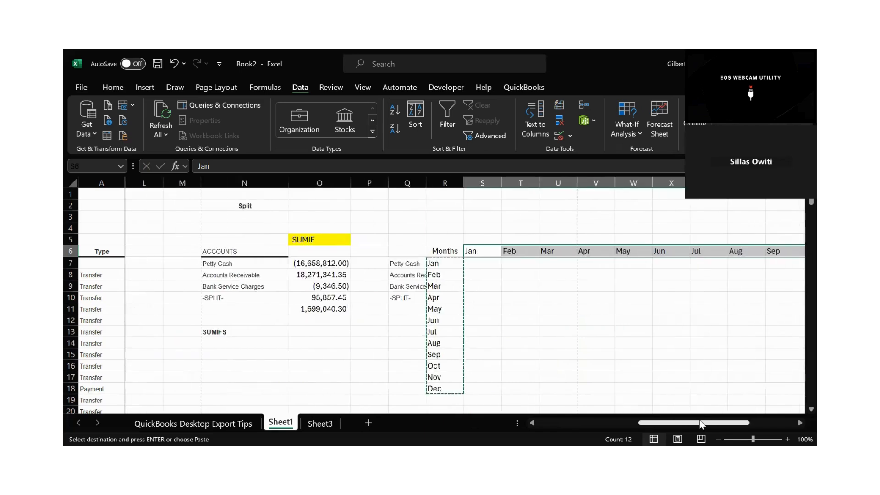
Clear the vertical month list from R7:R18.
left_click(625, 356)
left_click_drag(434, 261, 437, 386)
key("Delete")
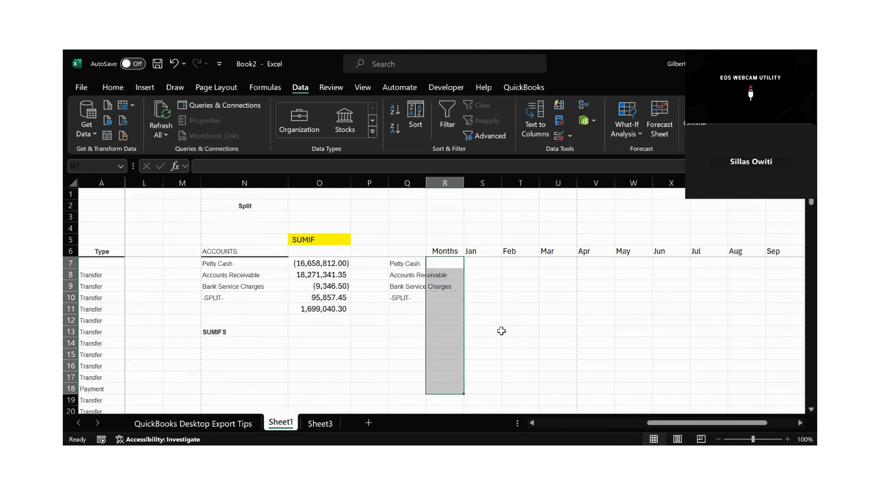
left_click(499, 330)
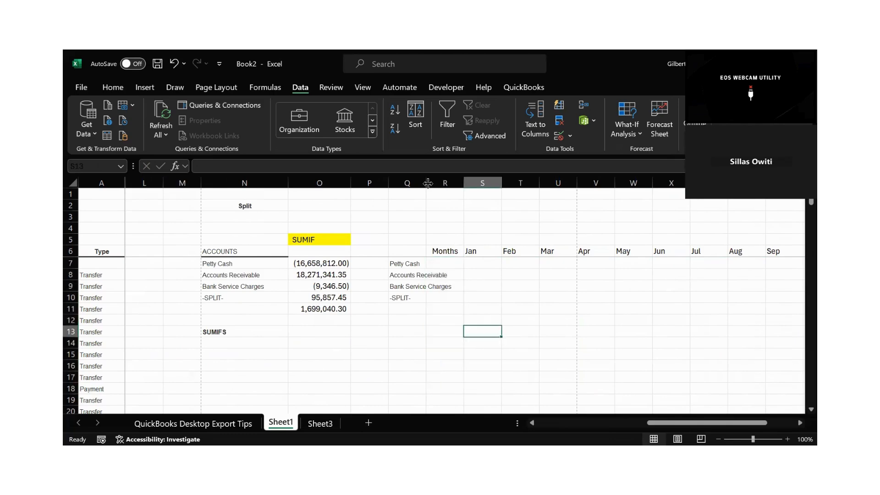
Widen column Q slightly and move the Months header from R6 to Q6.
left_click_drag(427, 183, 435, 184)
left_click(461, 254)
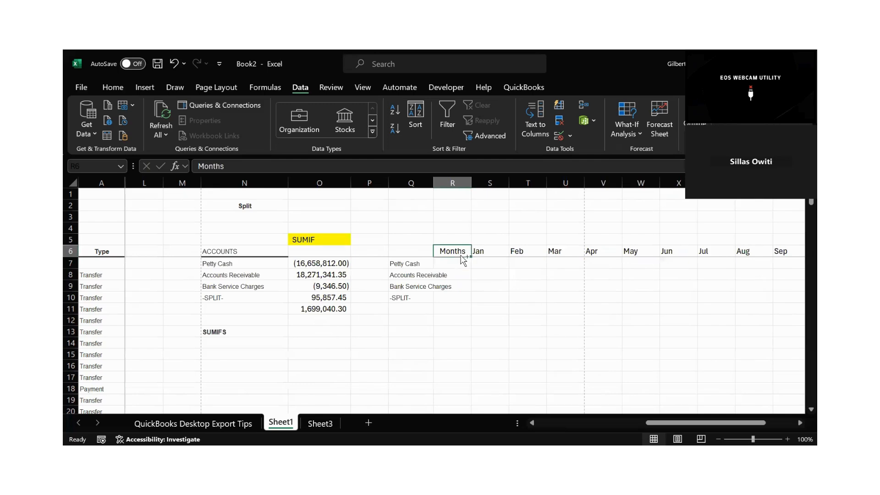
left_click_drag(462, 256, 410, 250)
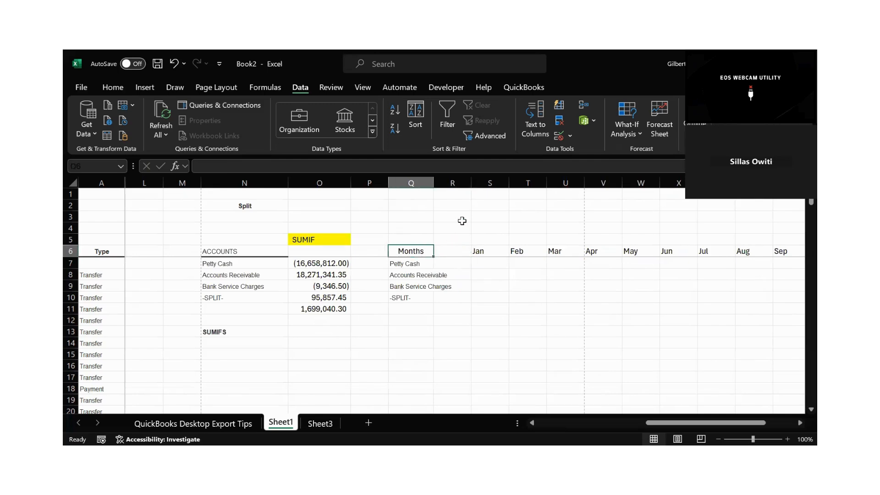
Delete the empty column R and widen column Q to fit the full account names.
left_click(460, 181)
right_click(460, 181)
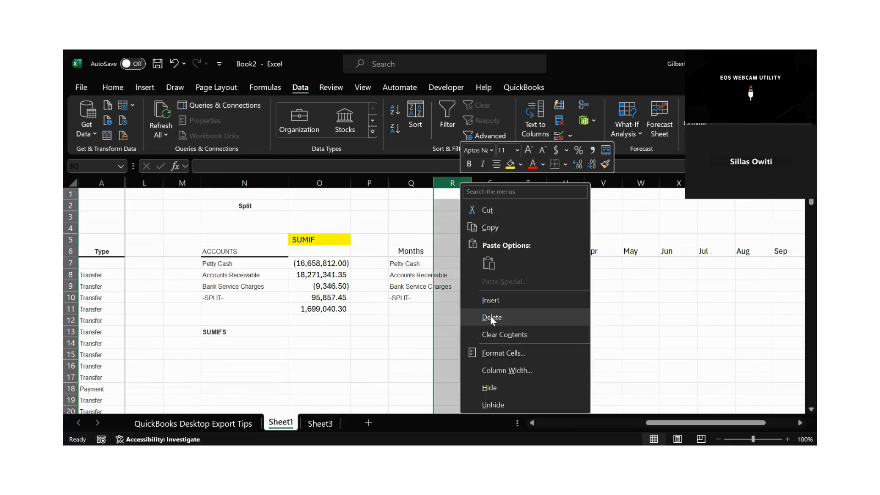
left_click(491, 316)
left_click(506, 284)
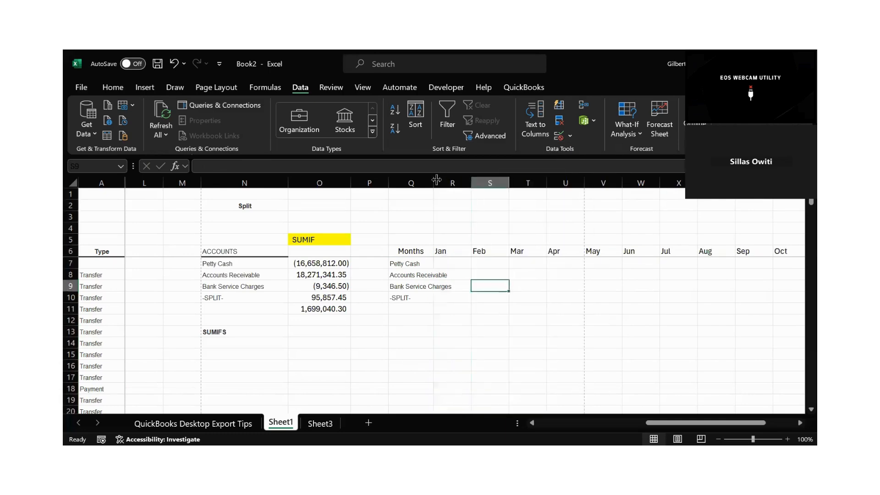
left_click_drag(436, 180, 467, 181)
left_click(485, 263)
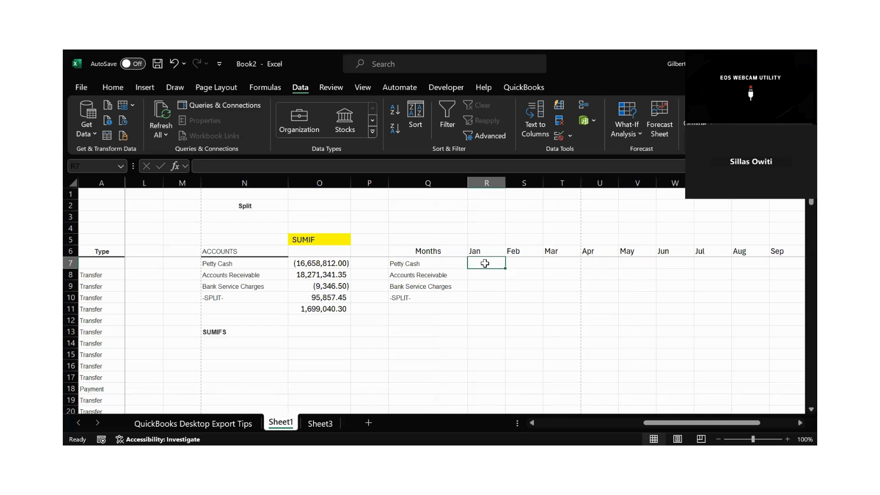
Move the SUMIFS label from N13 to R4 and fill the cell with yellow.
left_click(213, 320)
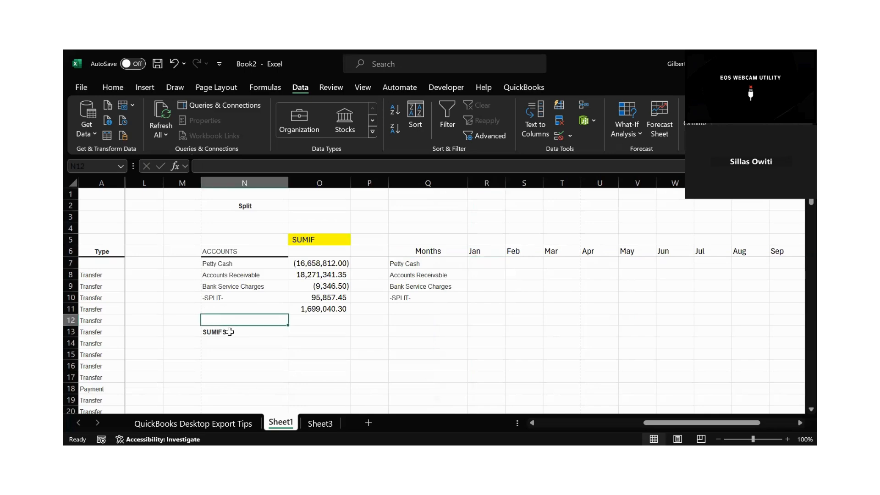
left_click(229, 332)
key("ctrl+c")
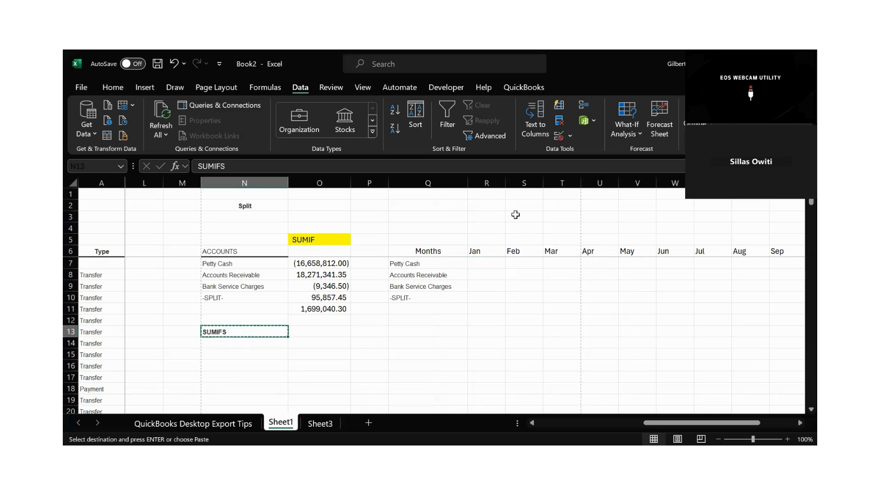
left_click(484, 228)
key("ctrl+v")
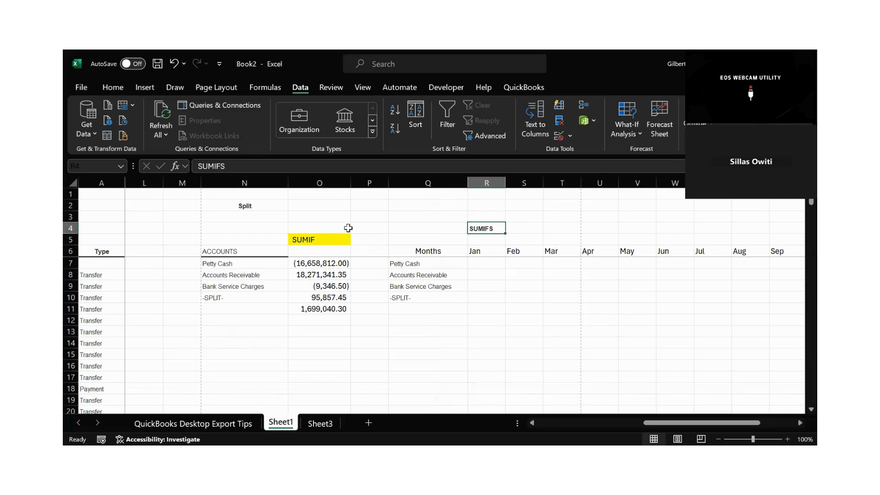
left_click(126, 81)
left_click(222, 128)
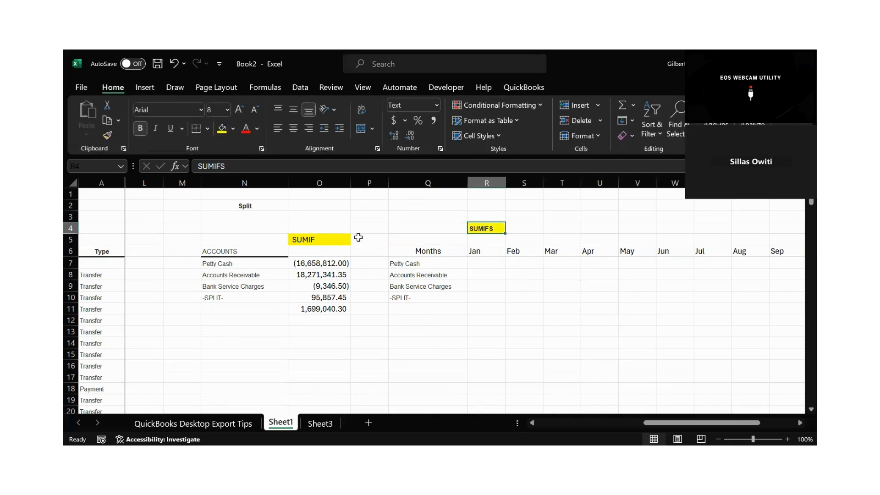
left_click(332, 239)
left_click(485, 229)
Start a SUMIFS formula in R7 with the Amount column as the absolute sum range $G:$G.
left_click(482, 261)
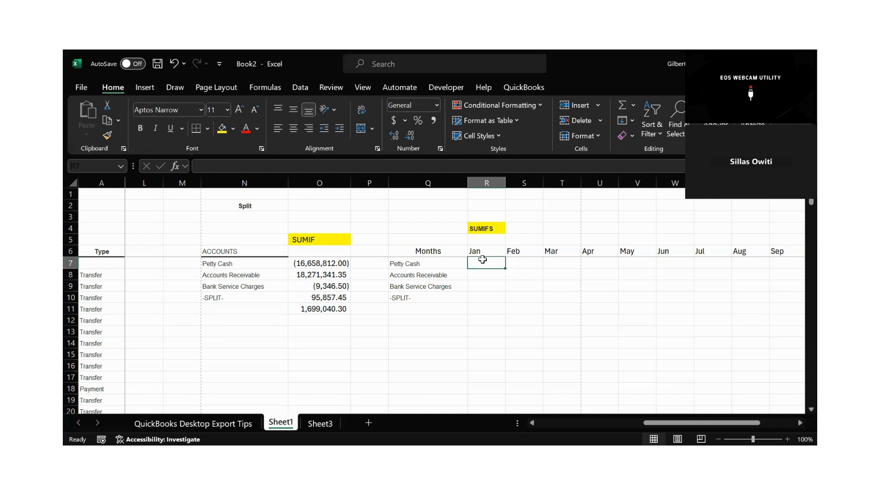
type("=")
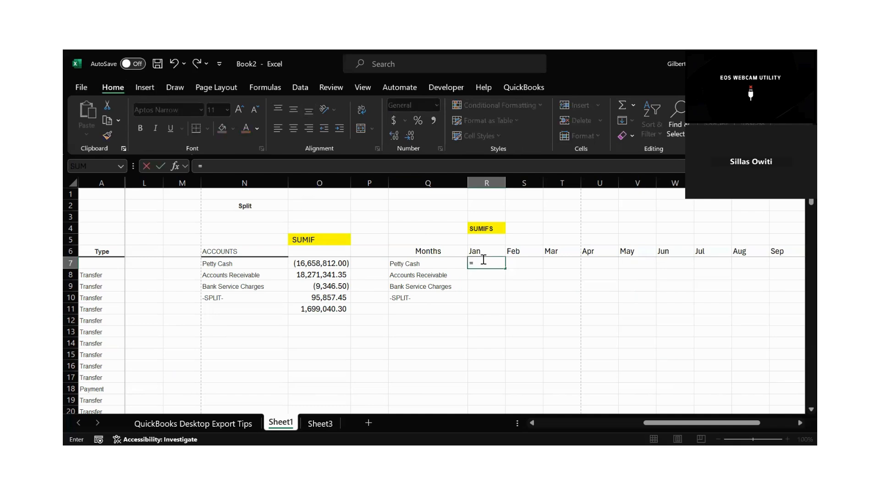
type("SUM")
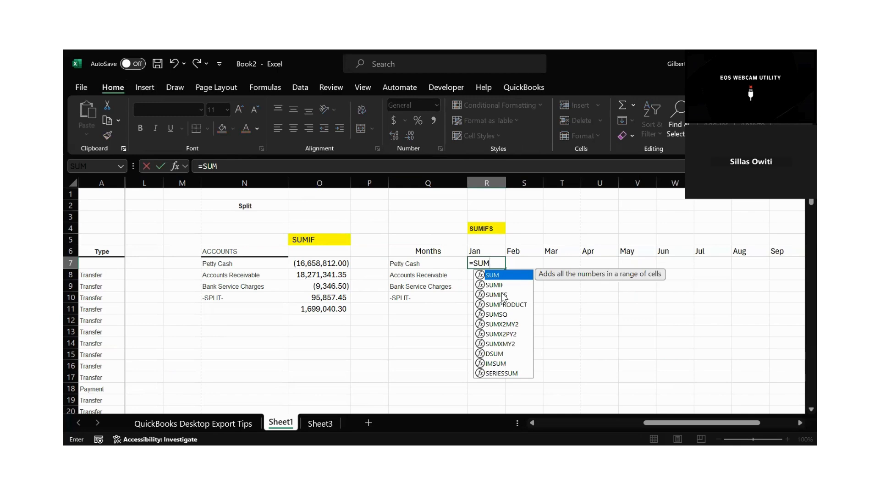
left_click(503, 295)
double_click(503, 294)
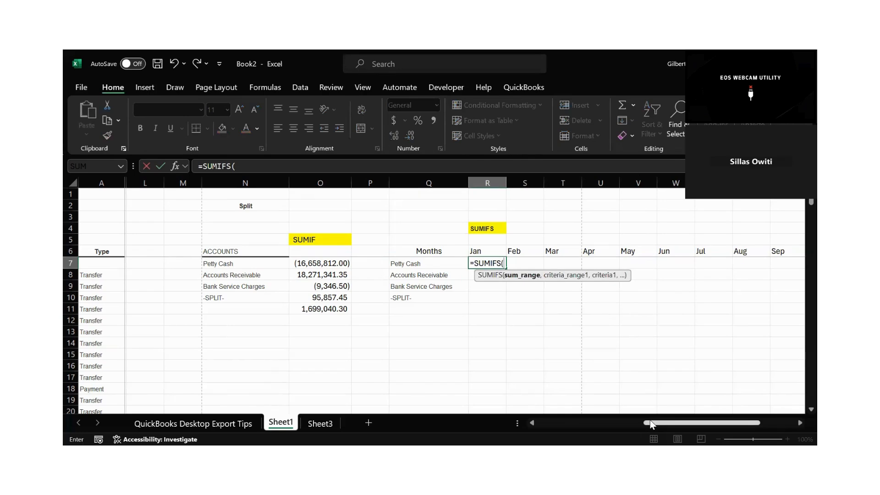
left_click_drag(650, 424, 556, 422)
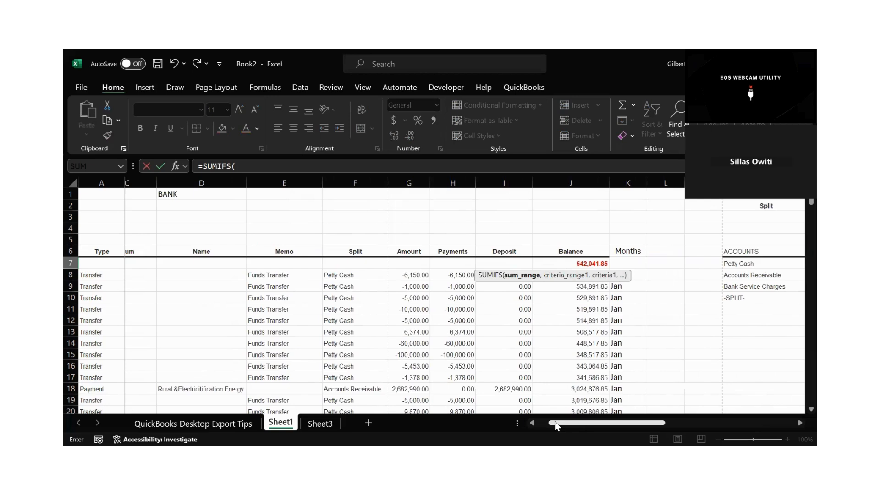
left_click(415, 183)
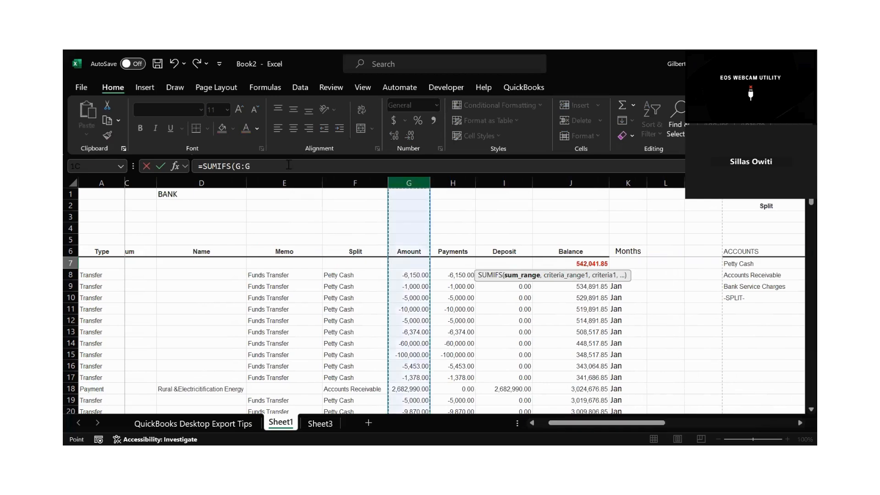
key("F4")
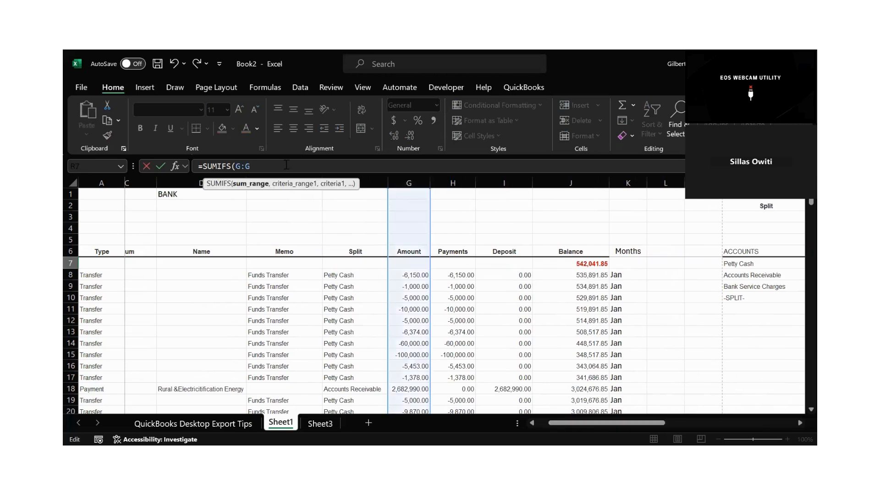
type(",")
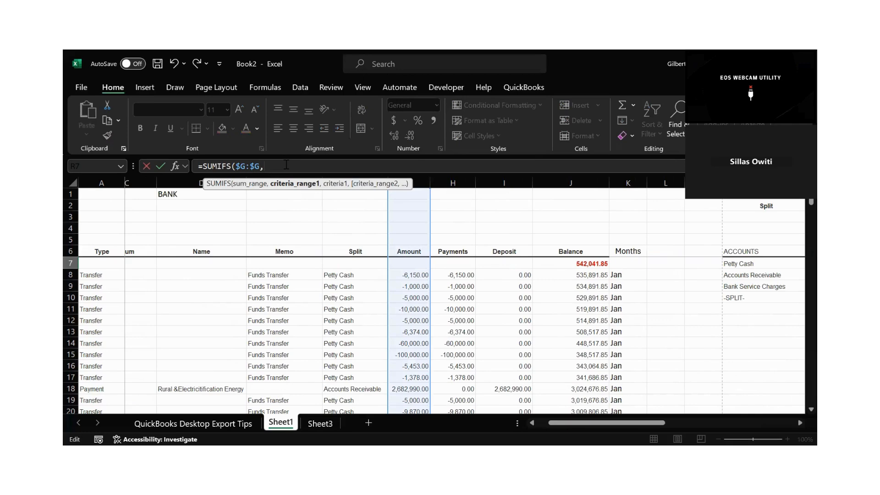
Add the Split column $F:$F as the first criteria range and the Petty Cash cell N7 as its criterion.
left_click(359, 175)
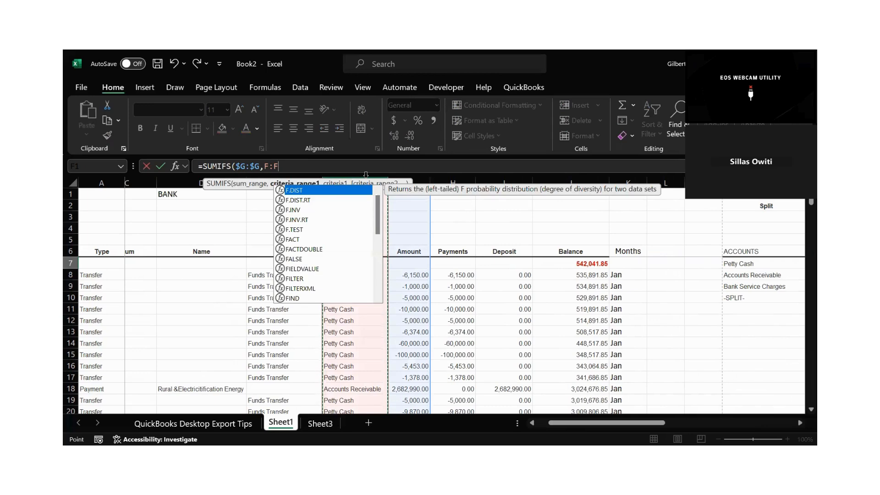
key("F4")
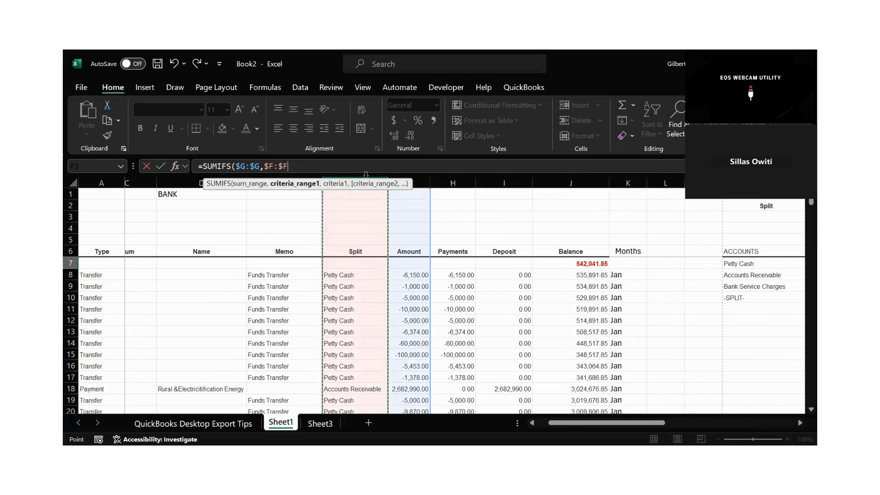
type(",")
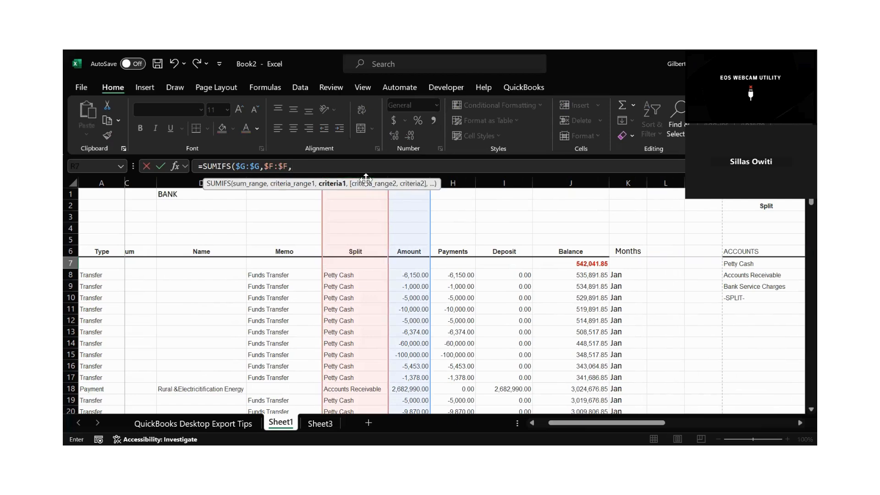
left_click(735, 263)
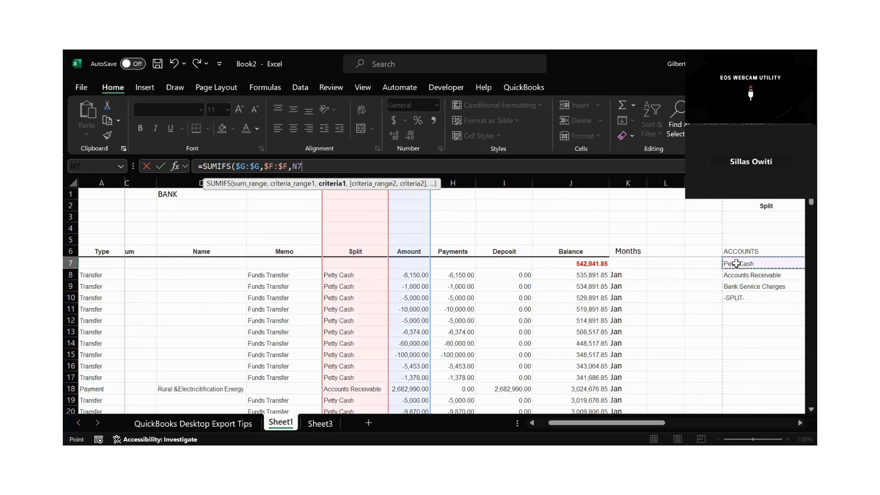
type(",")
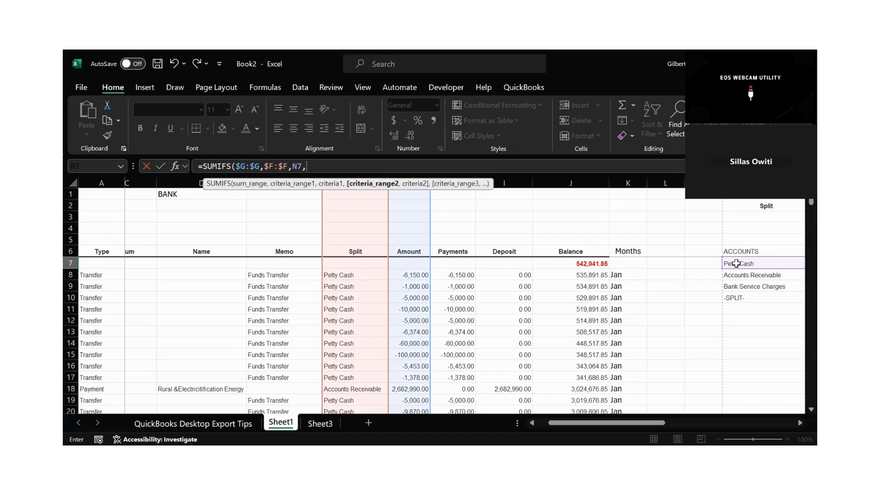